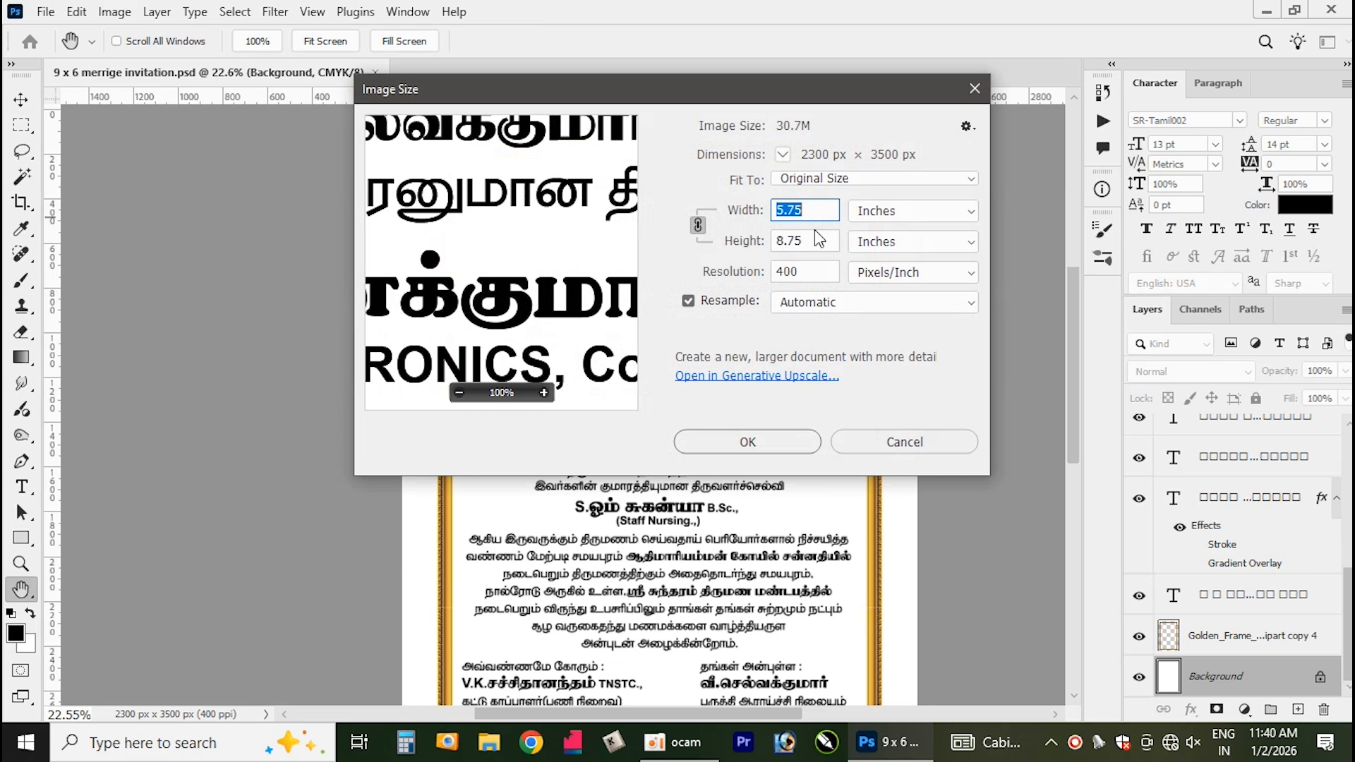
Check the document's width, height and resolution in the Image Size settings, and examine the invitation's layout.
double_click(836, 250)
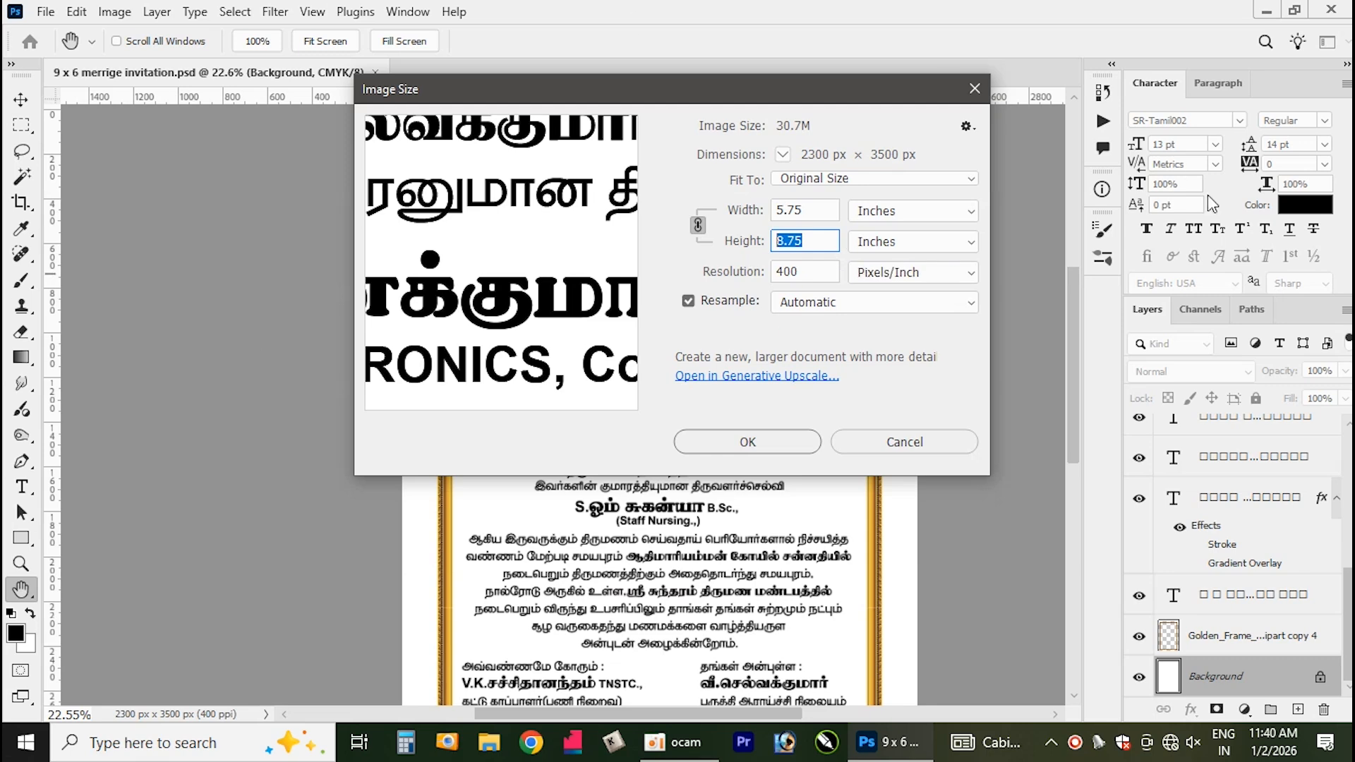
click(749, 445)
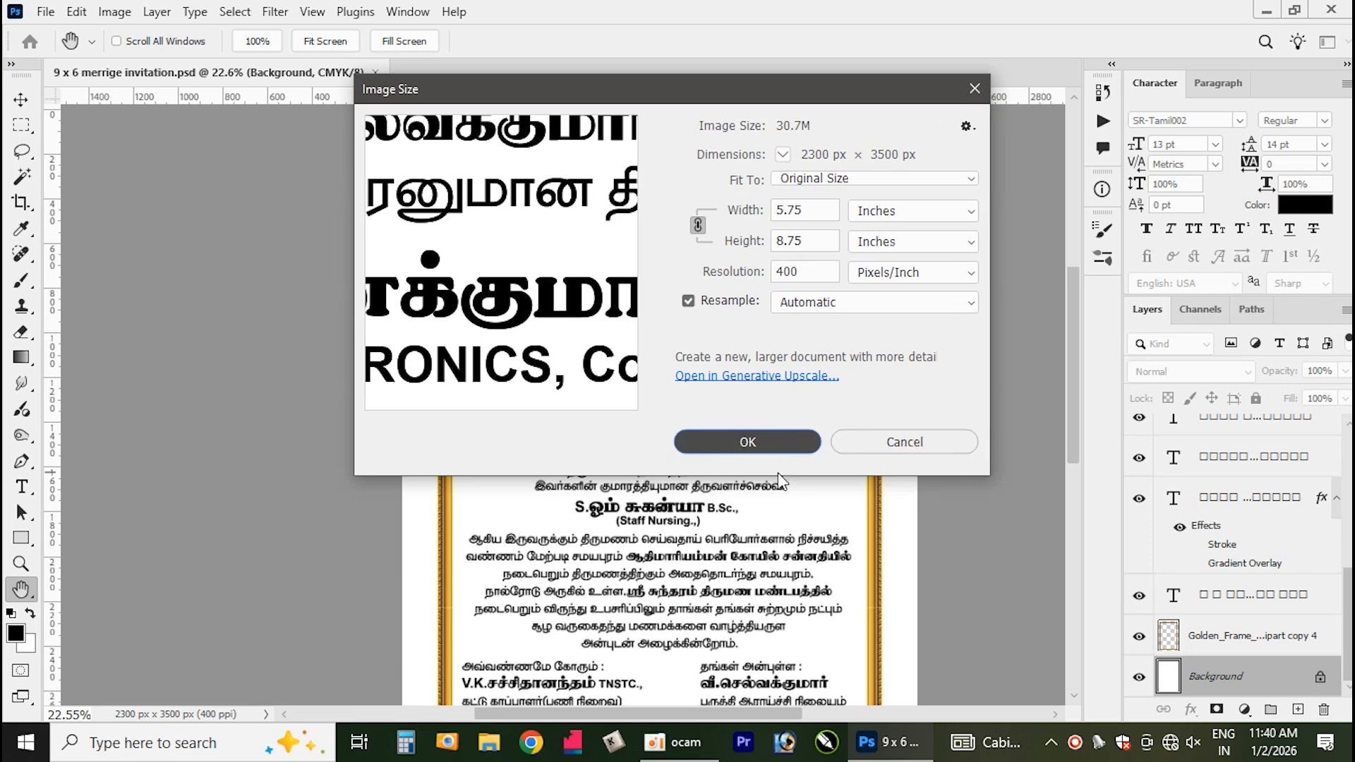
key(v)
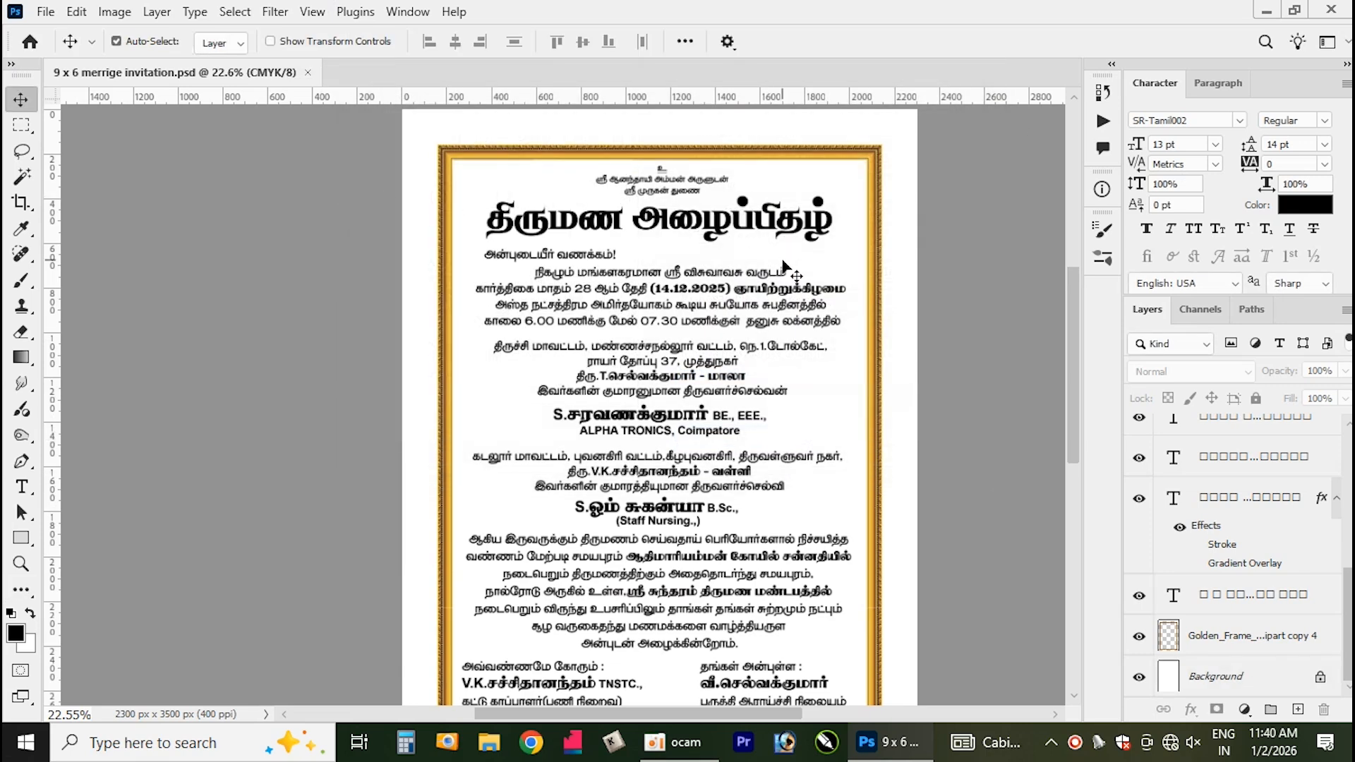
scroll(513, 280, up, 4)
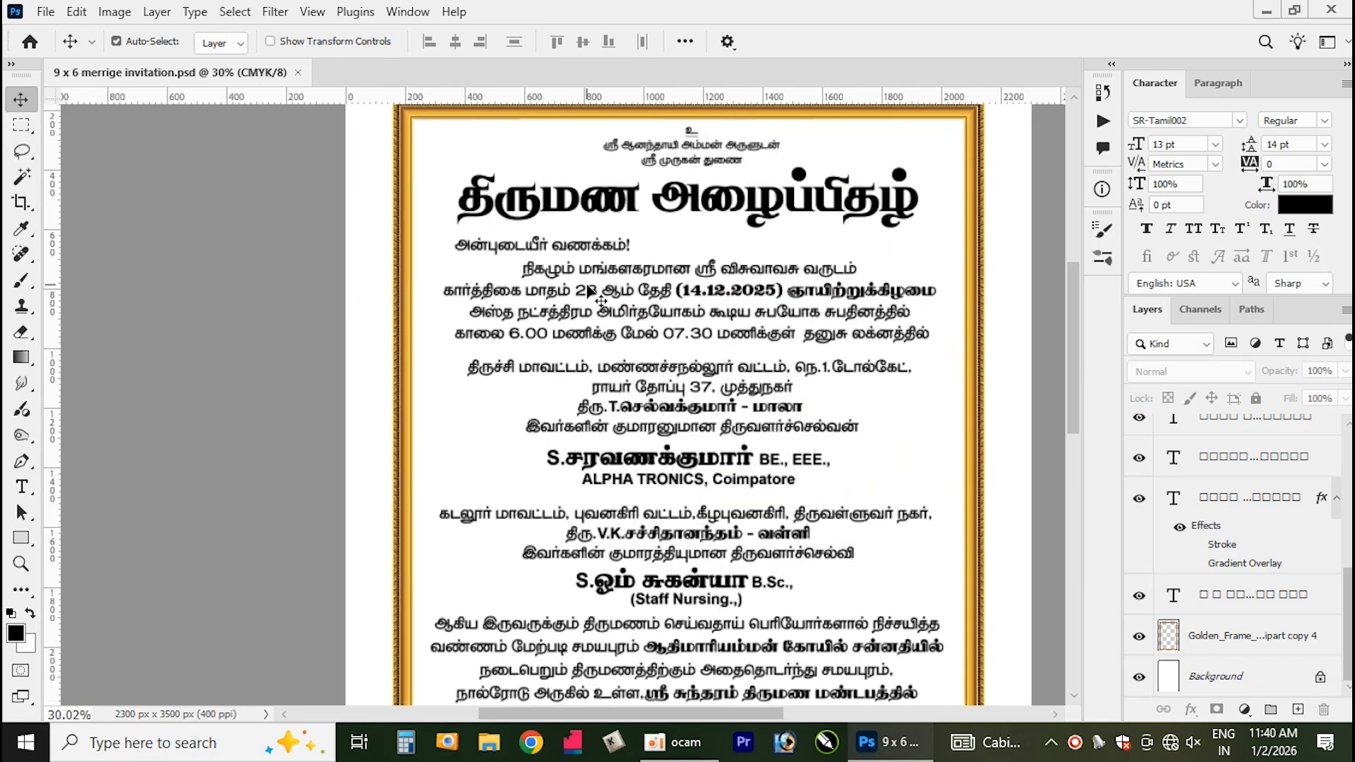
scroll(805, 398, up, 3)
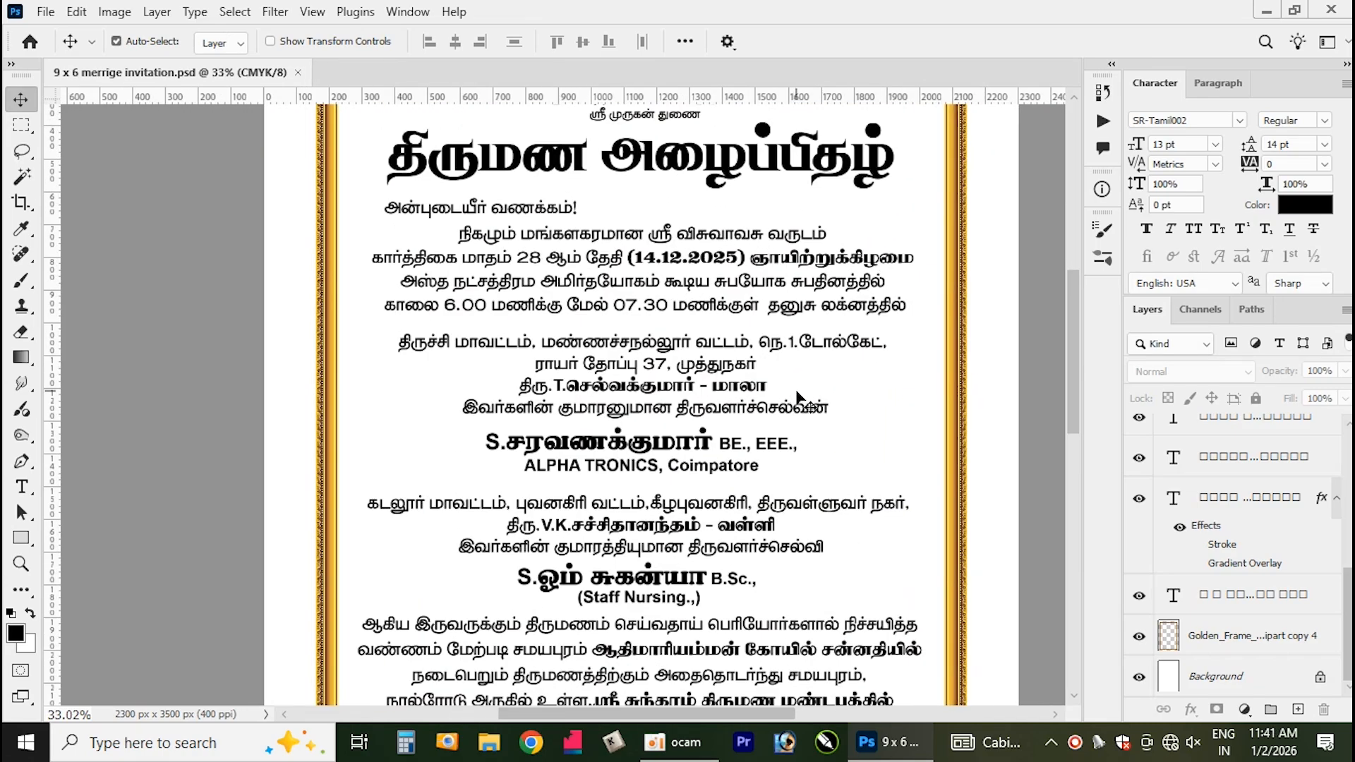
scroll(800, 390, down, 5)
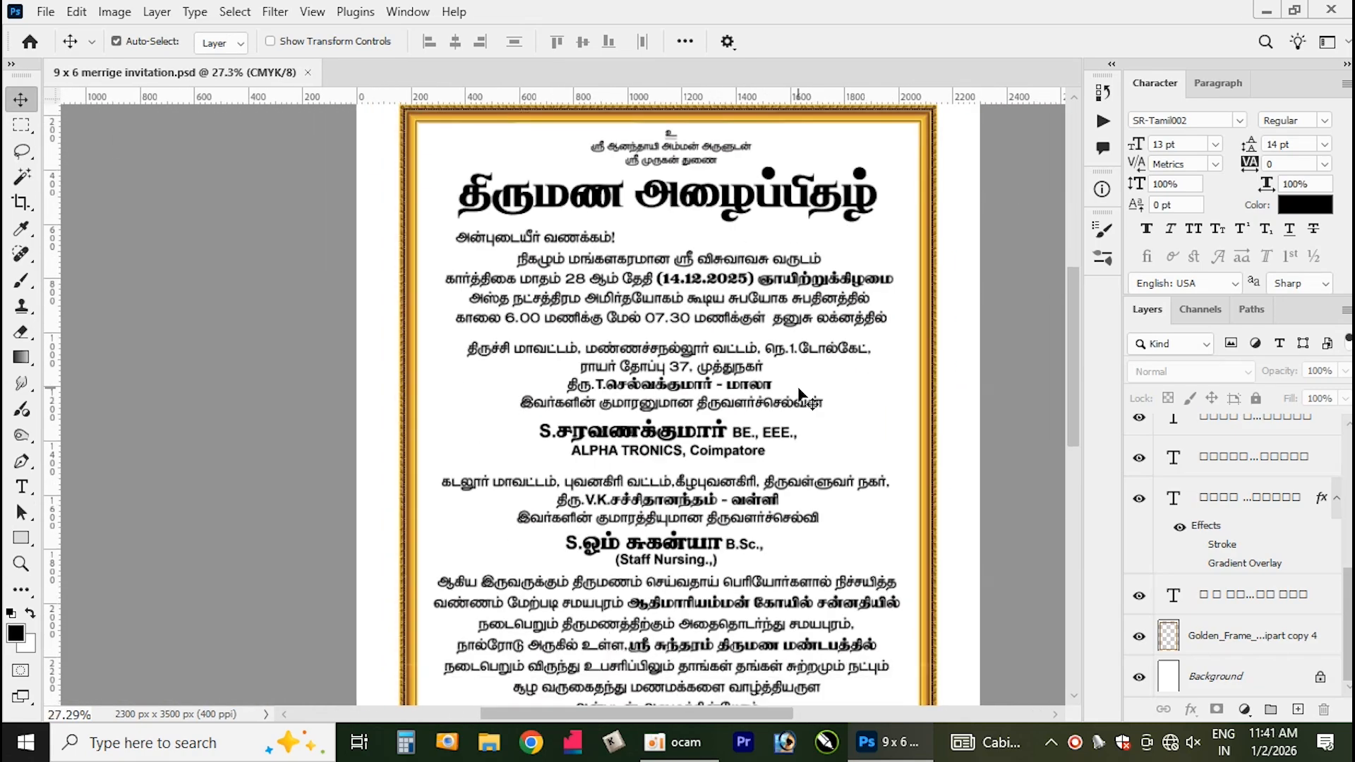
scroll(1071, 426, down, 1)
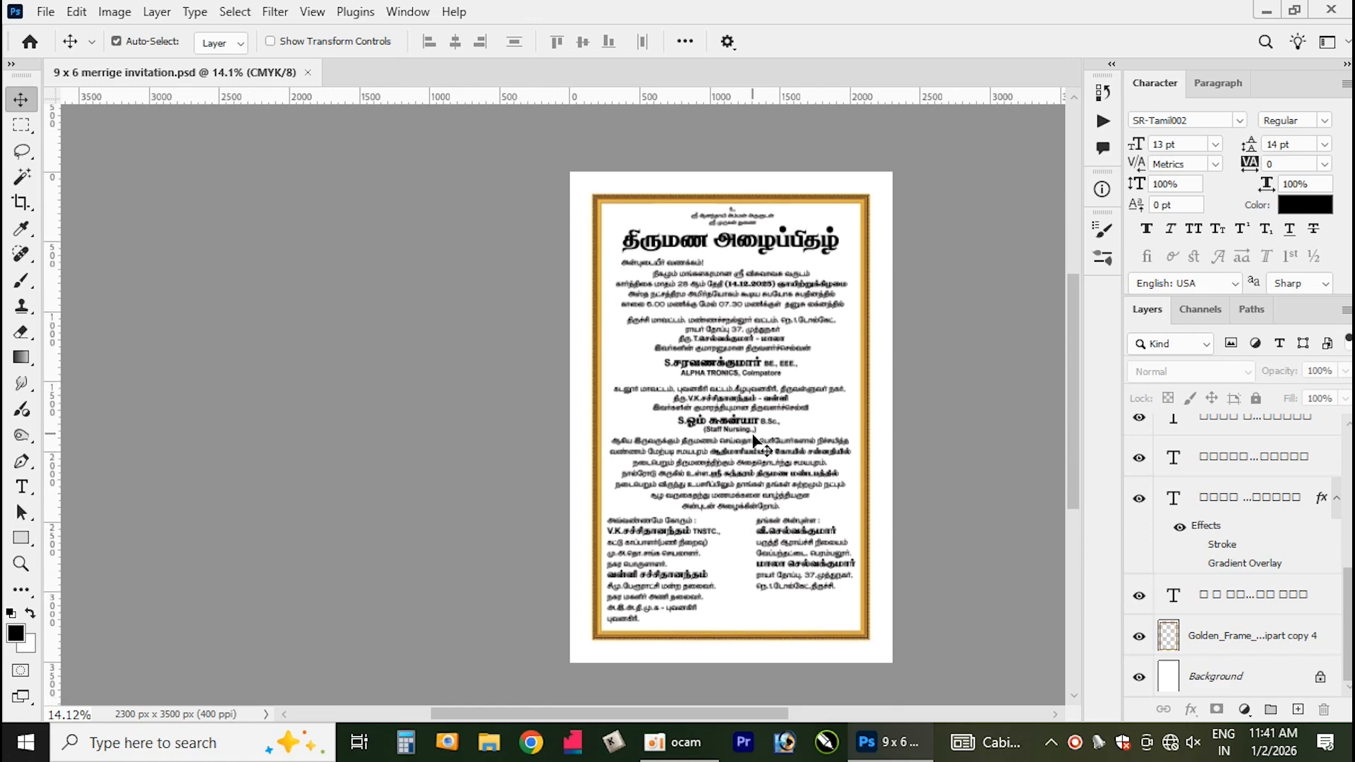
scroll(759, 445, up, 1)
Show the existing guides and clear all canvas guides.
key(ctrl+semicolon)
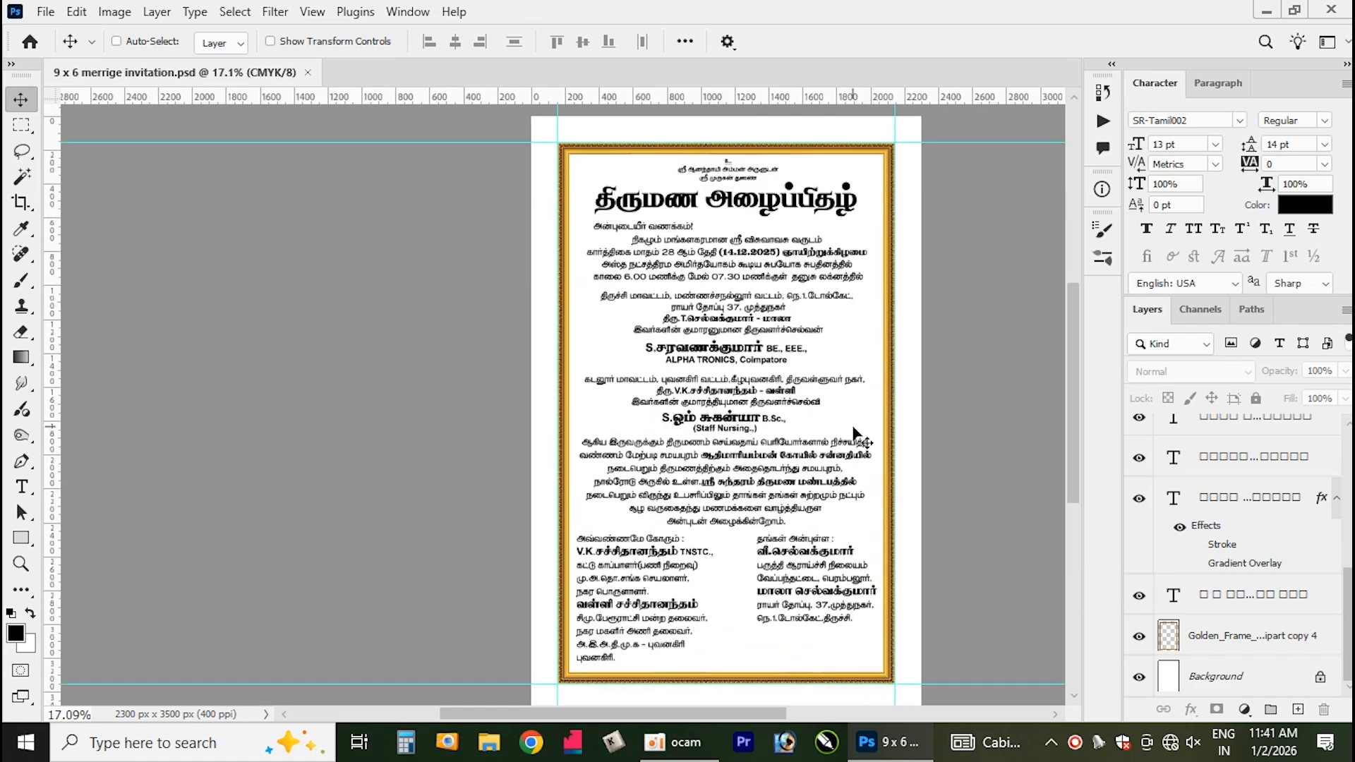
scroll(640, 218, up, 1)
click(407, 12)
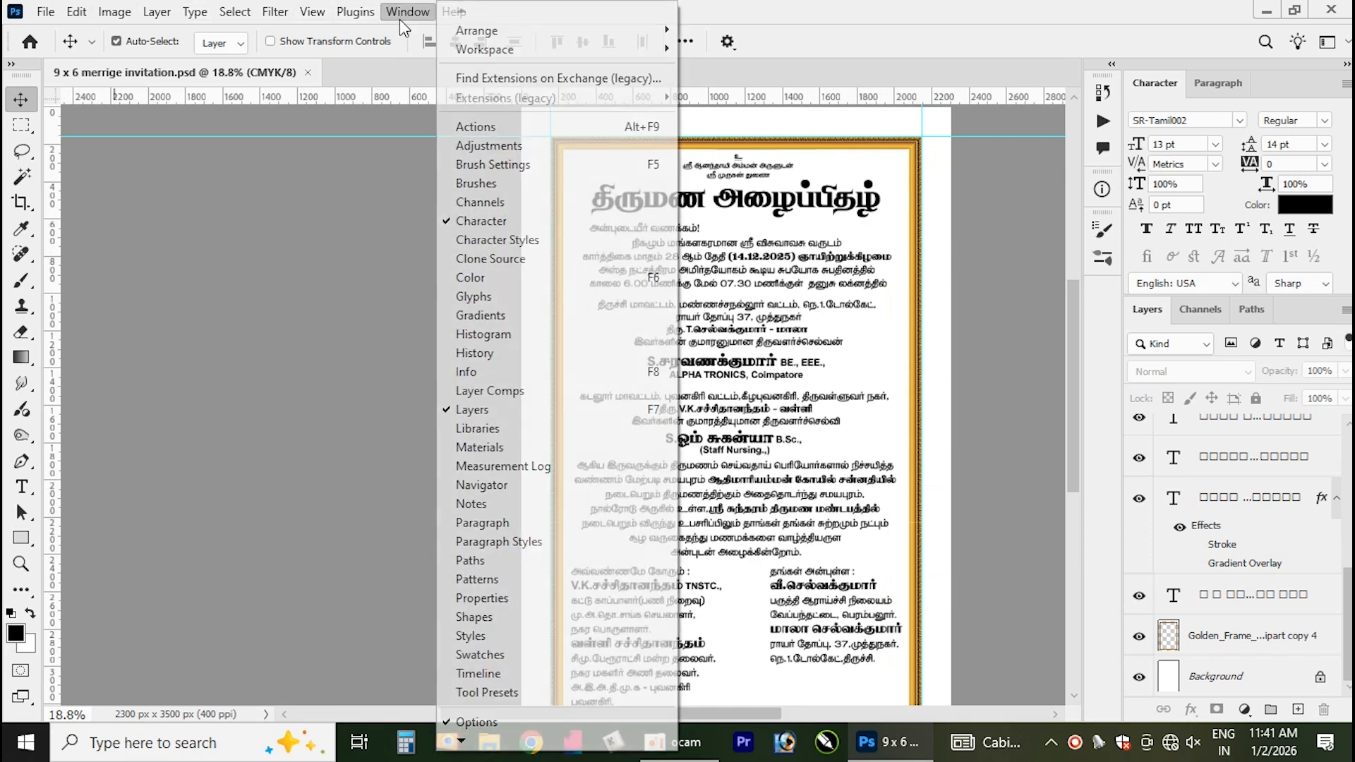
click(407, 12)
click(313, 12)
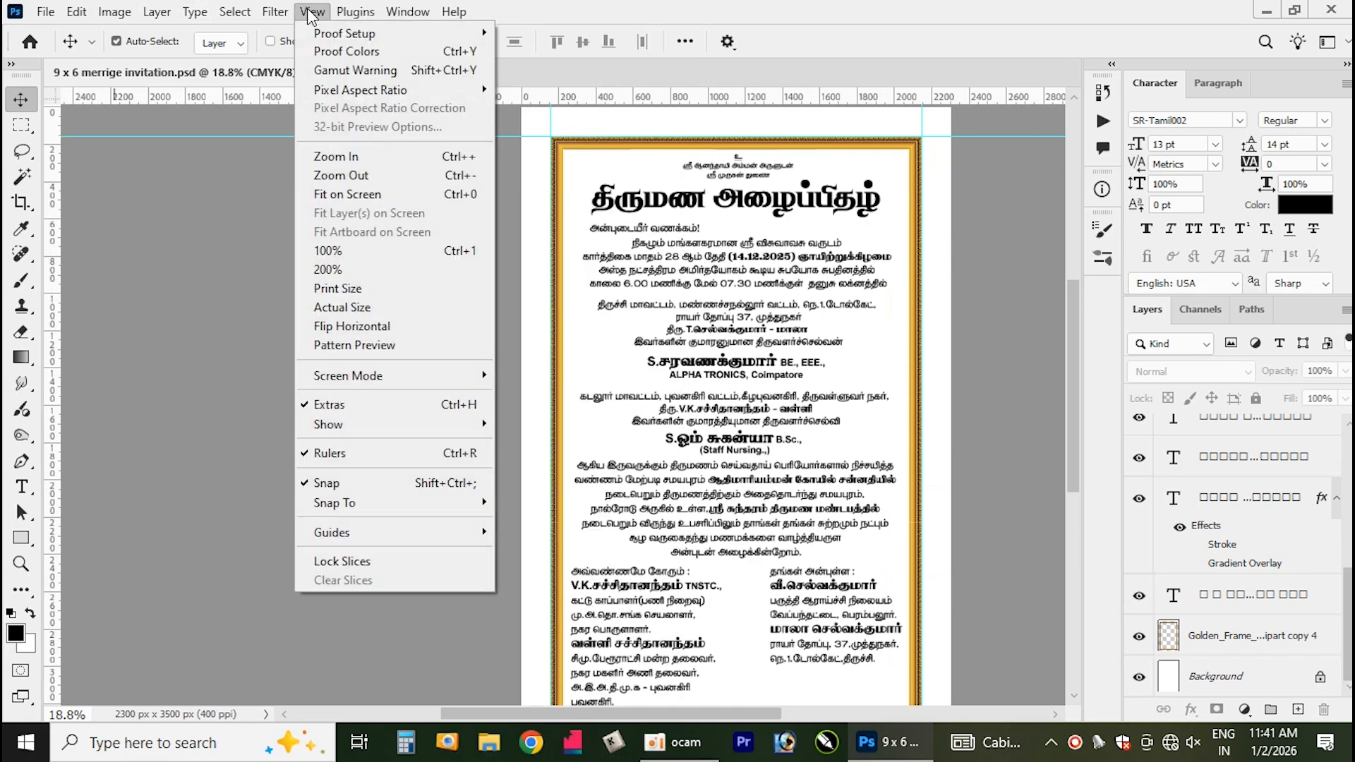
mouse_move(367, 534)
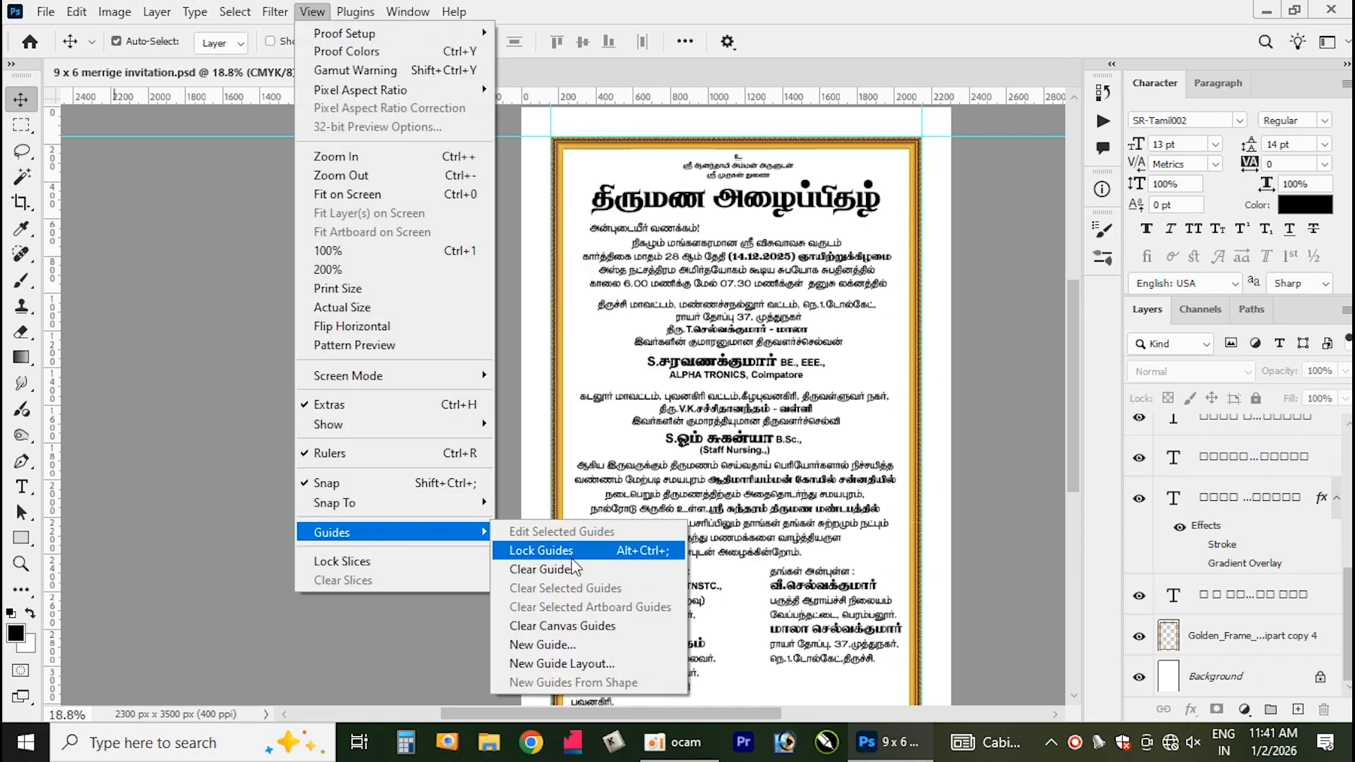
click(573, 627)
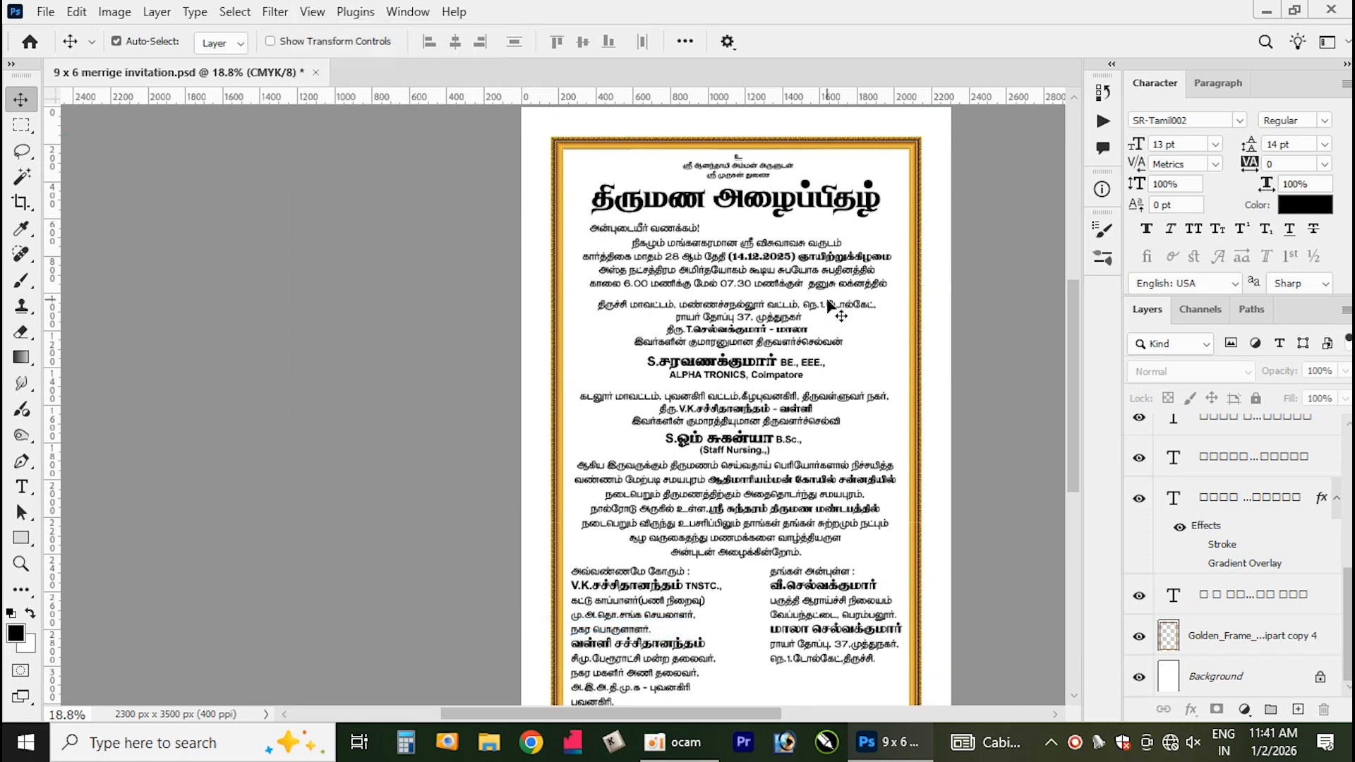
Add a guide layout with margins of 0 px at the top, left, bottom and right, along the canvas edges.
click(312, 12)
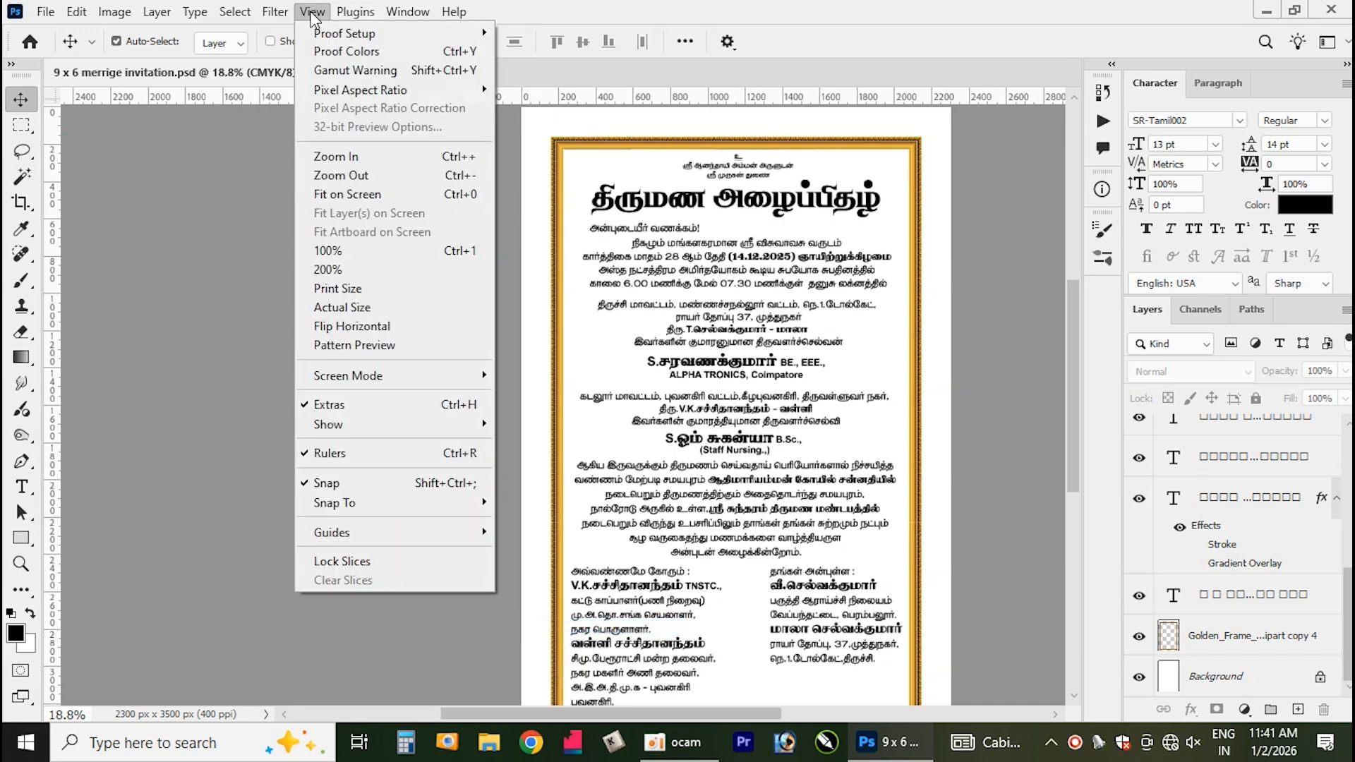
mouse_move(396, 535)
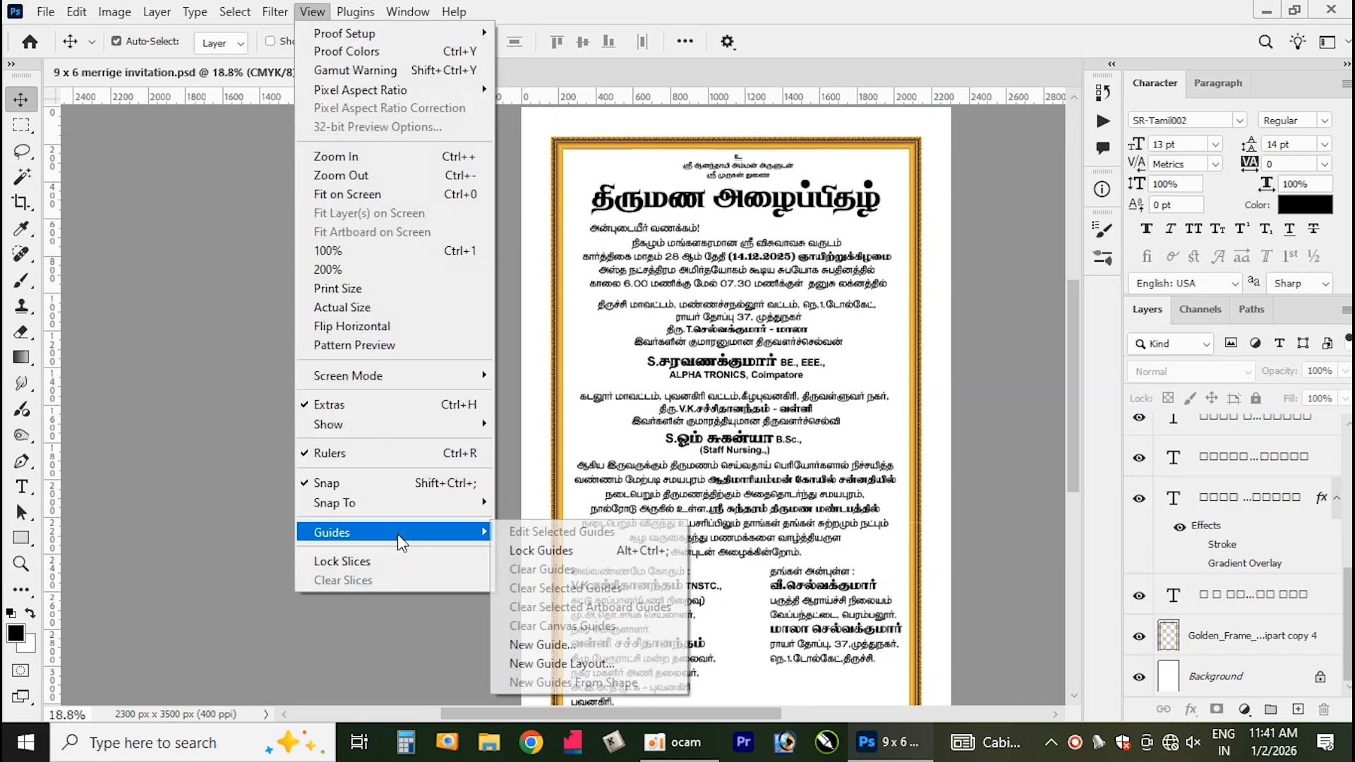
click(573, 665)
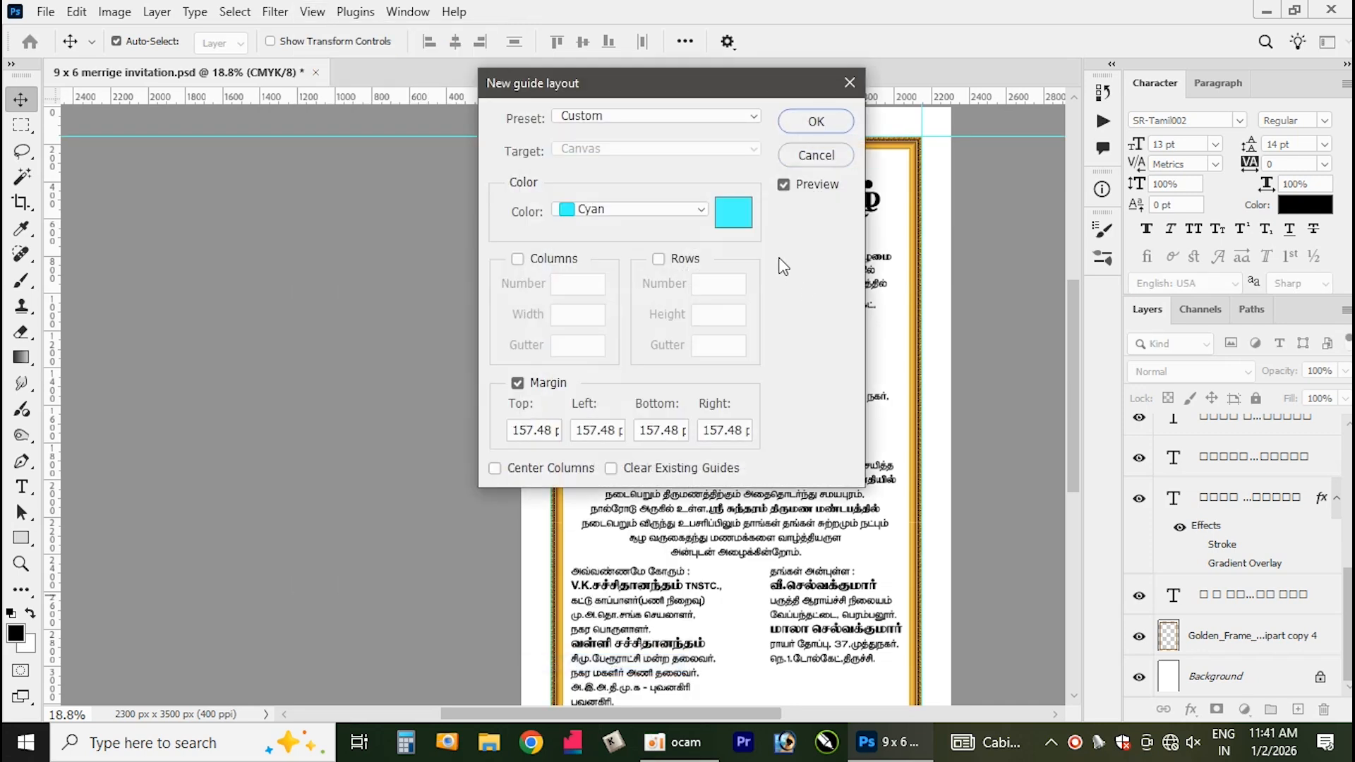
click(517, 384)
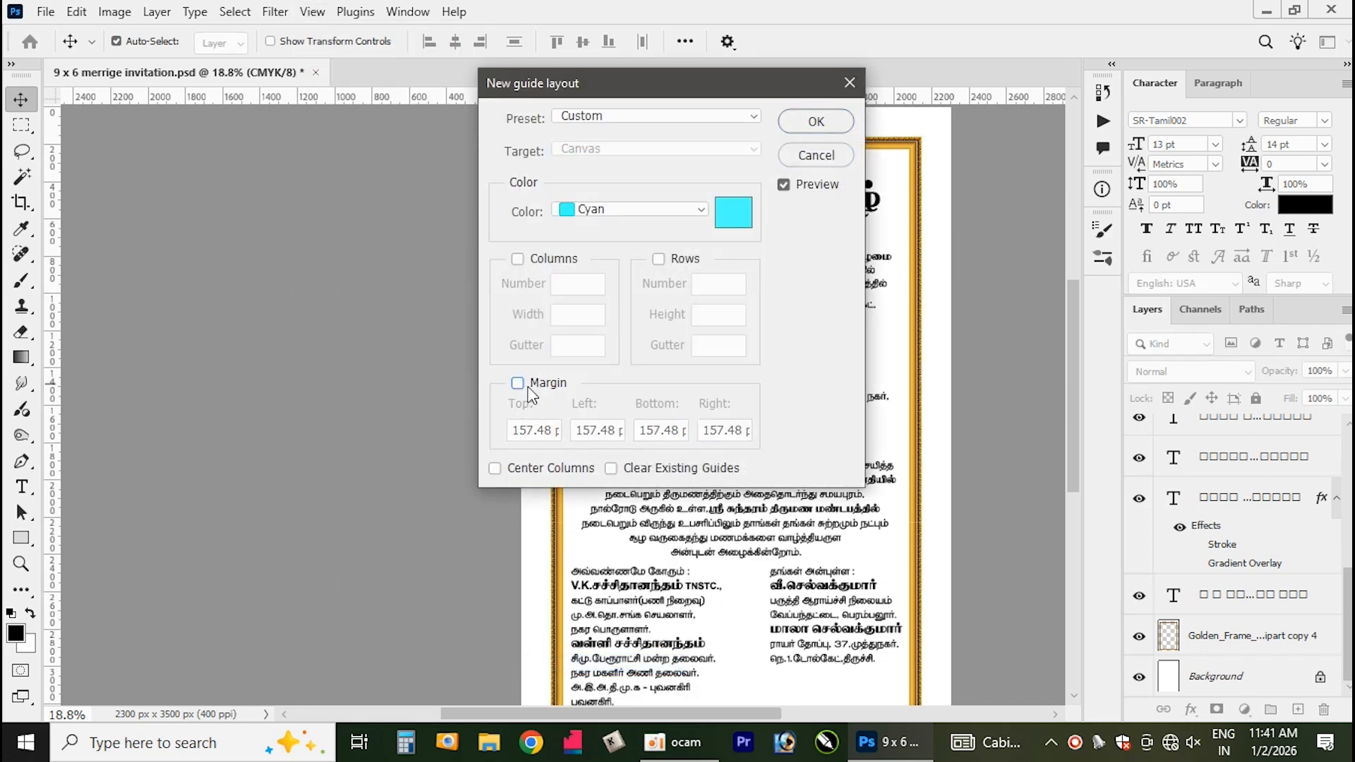
click(517, 383)
click(540, 431)
key(ctrl+a)
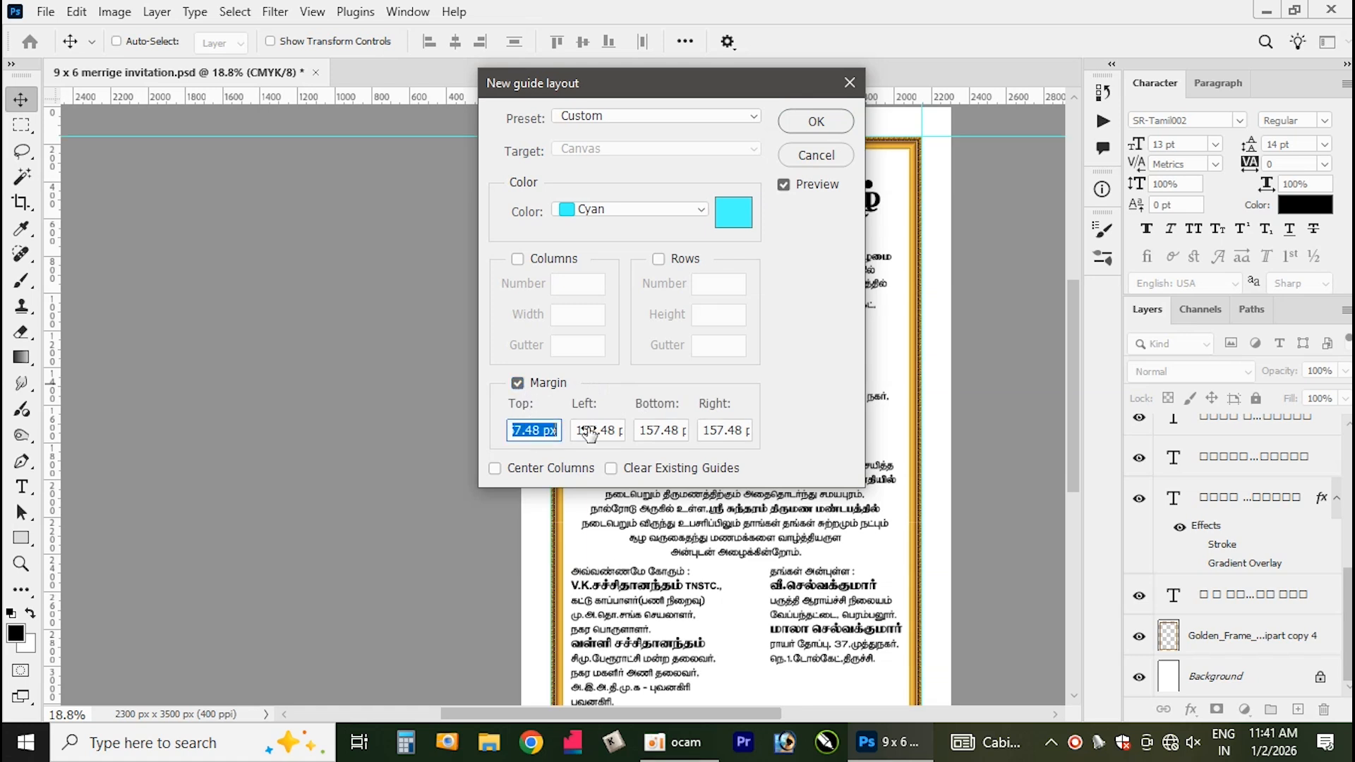
text(0)
key(Tab)
text(0)
key(Tab)
text(0)
key(Tab)
text(0)
key(Tab)
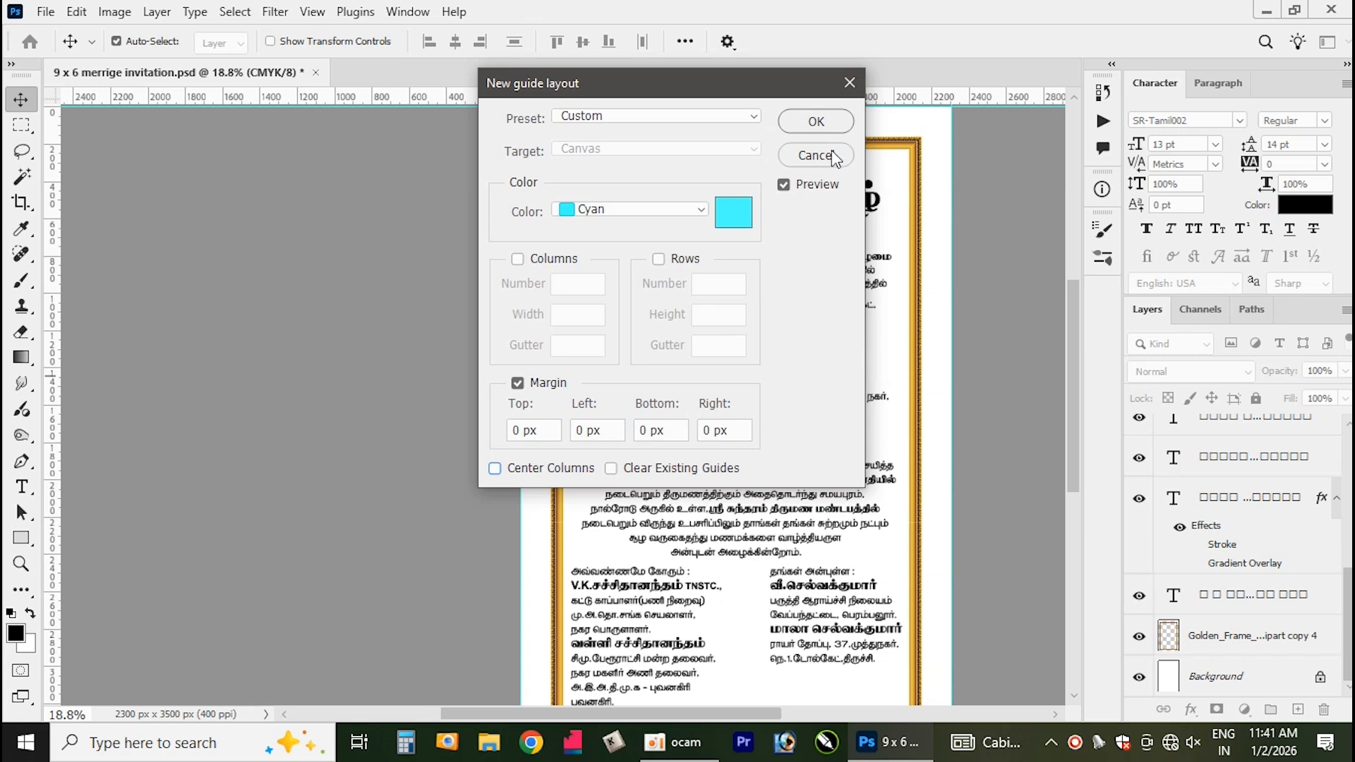
click(816, 123)
Add a second guide layout with 10 mm margins at the top, left, bottom and right of the canvas.
scroll(843, 240, down, 2)
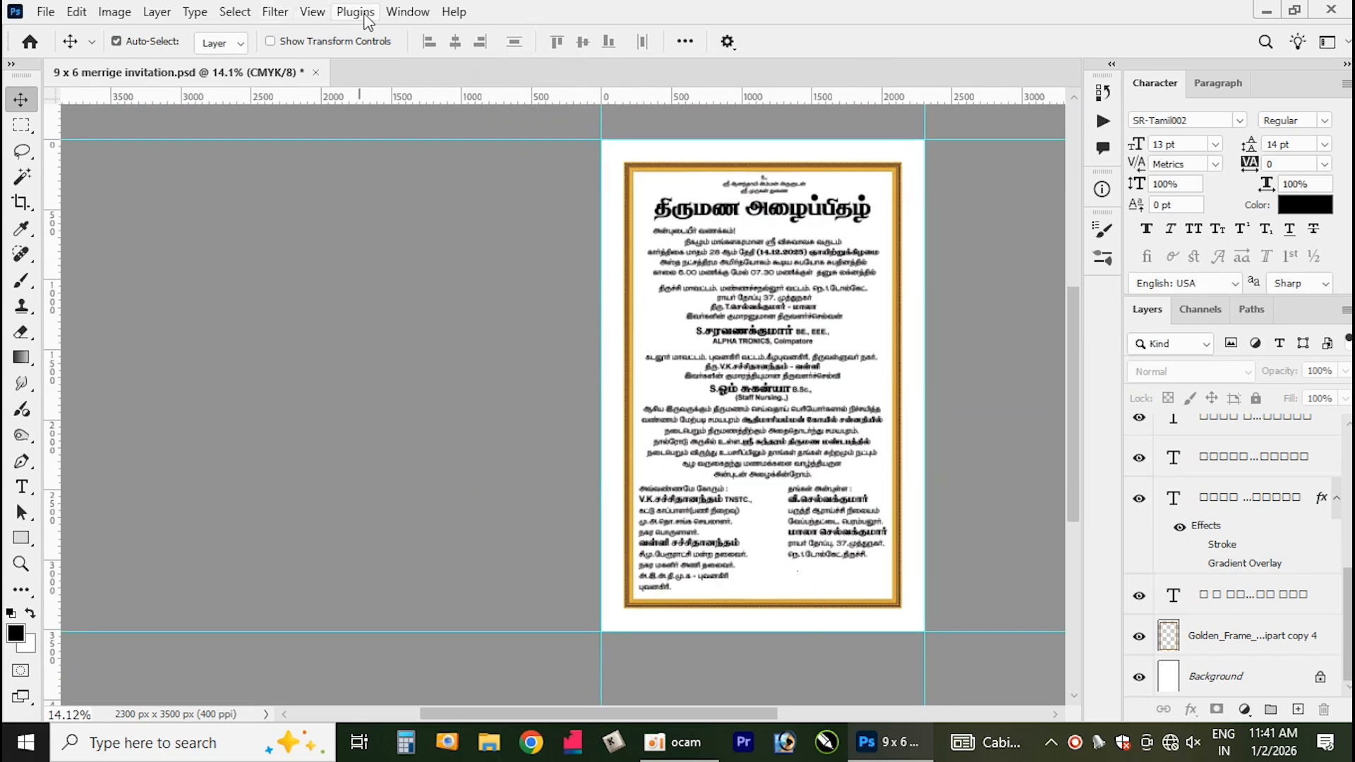
click(311, 11)
mouse_move(380, 536)
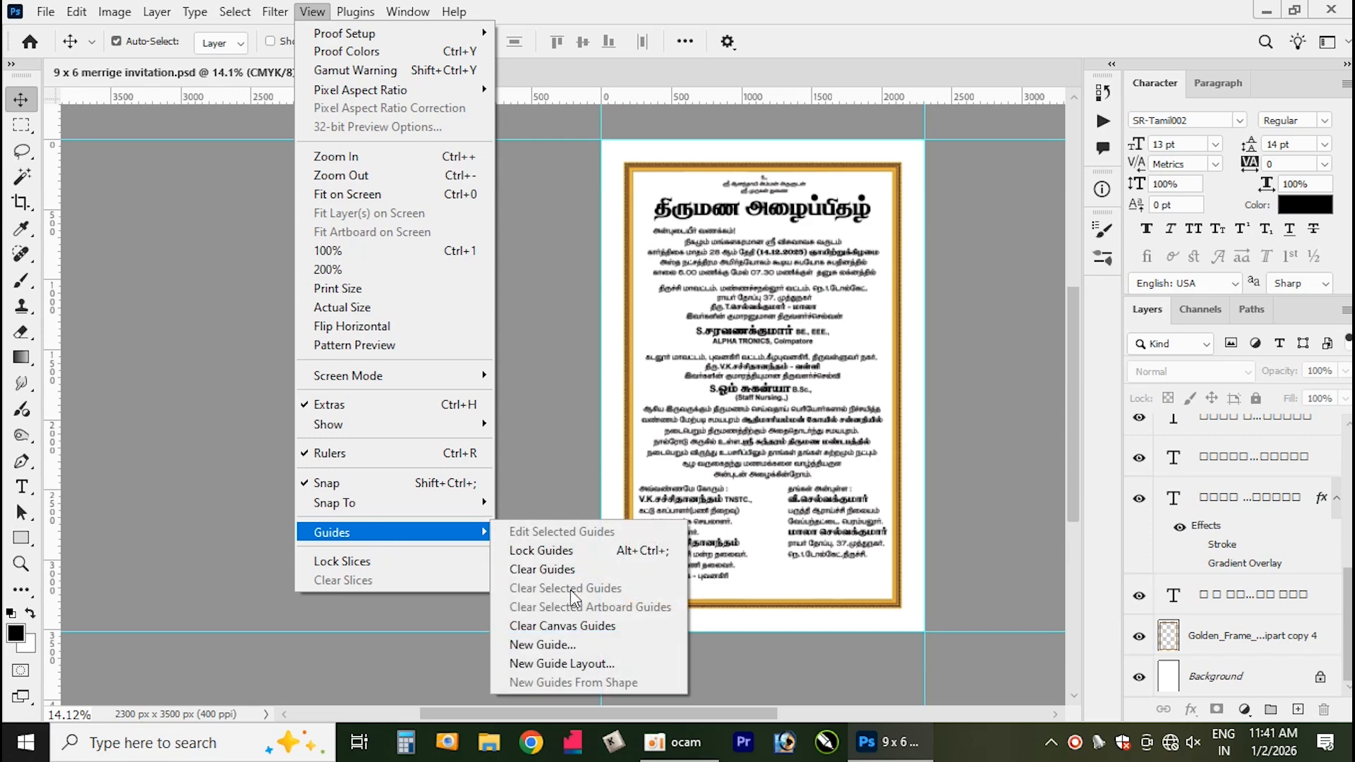
click(591, 664)
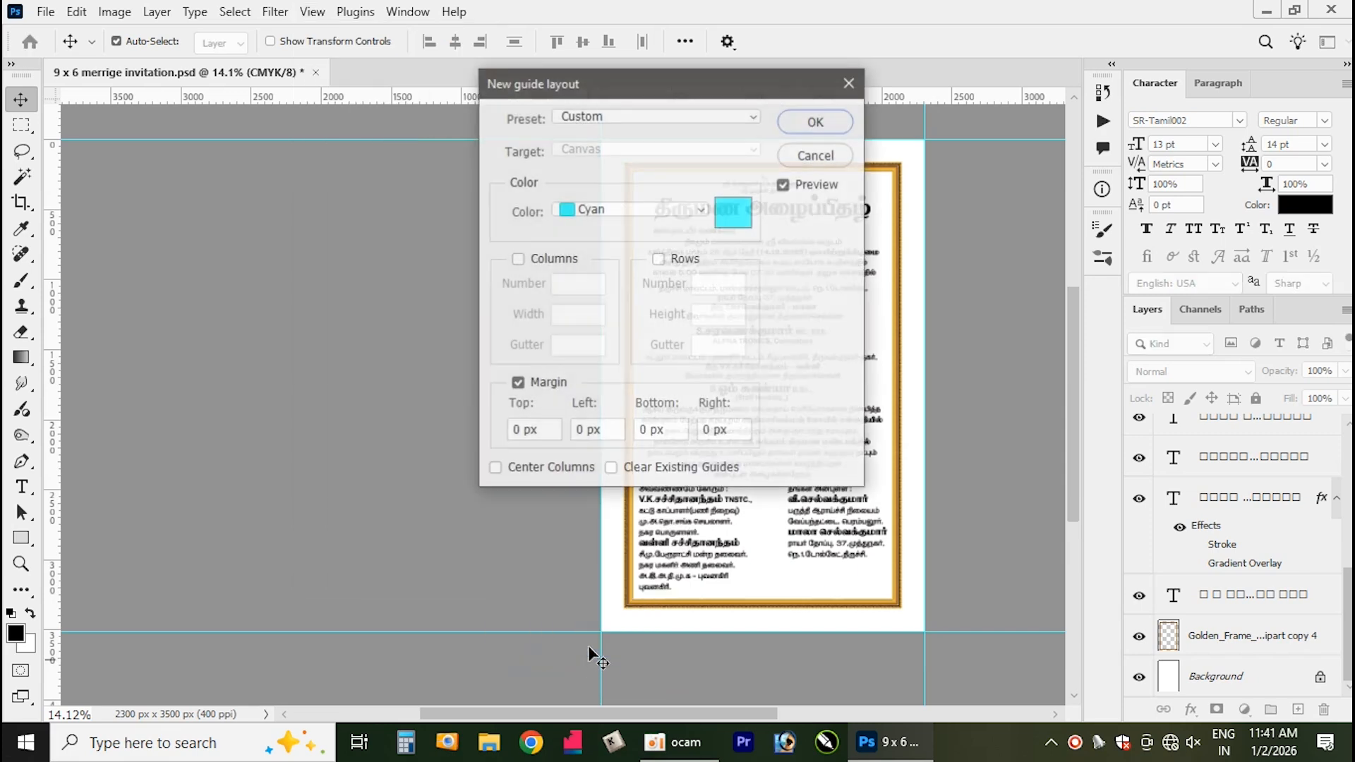
triple_click(549, 434)
text(10mm)
key(ctrl+a)
key(ctrl+c)
key(Tab)
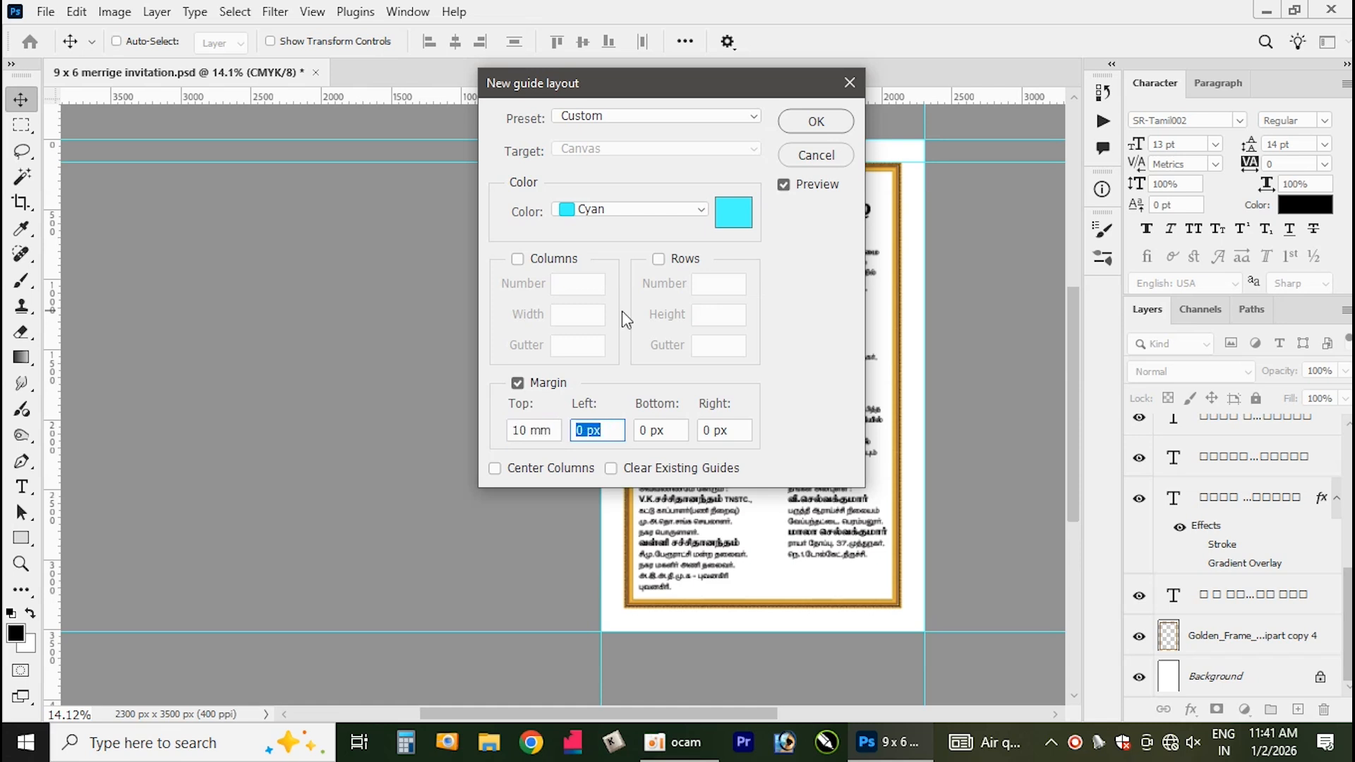
key(ctrl+v)
key(Tab)
key(ctrl+v)
key(Tab)
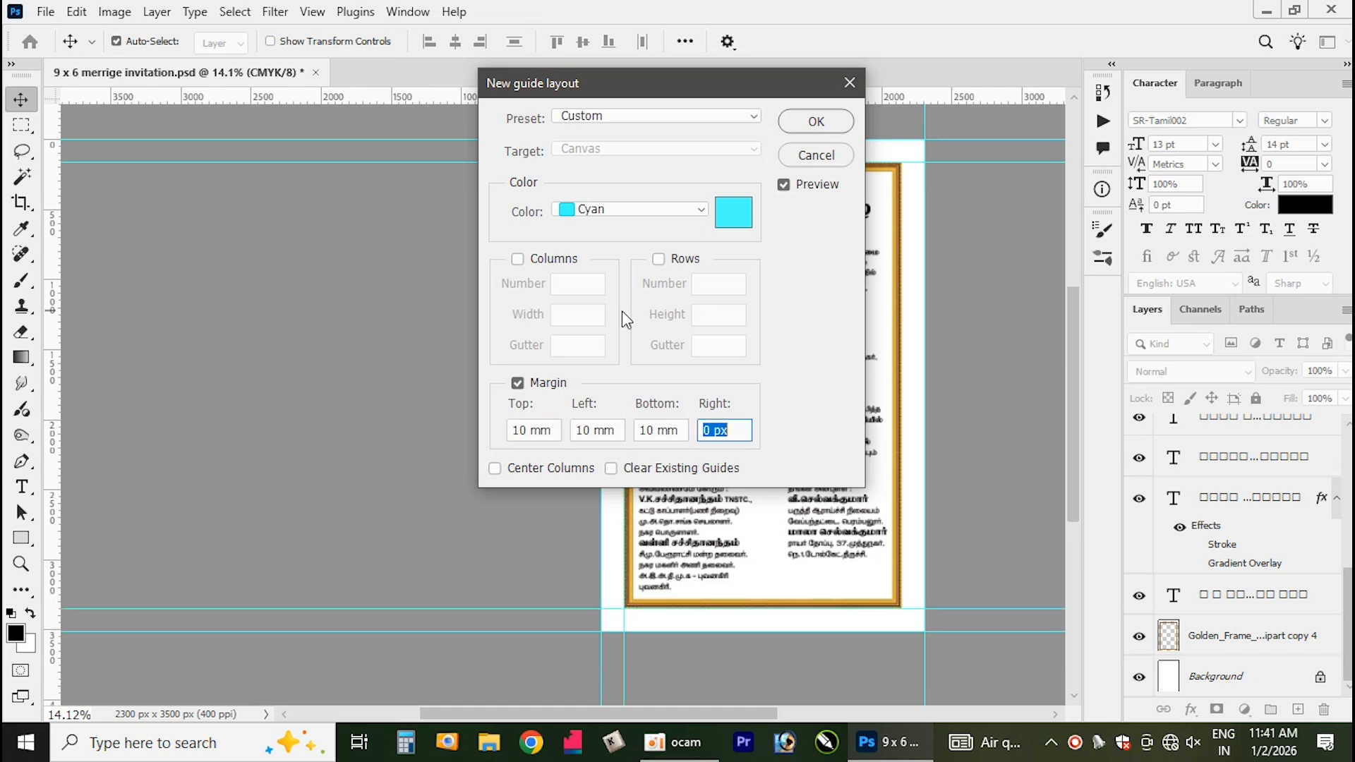
key(ctrl+v)
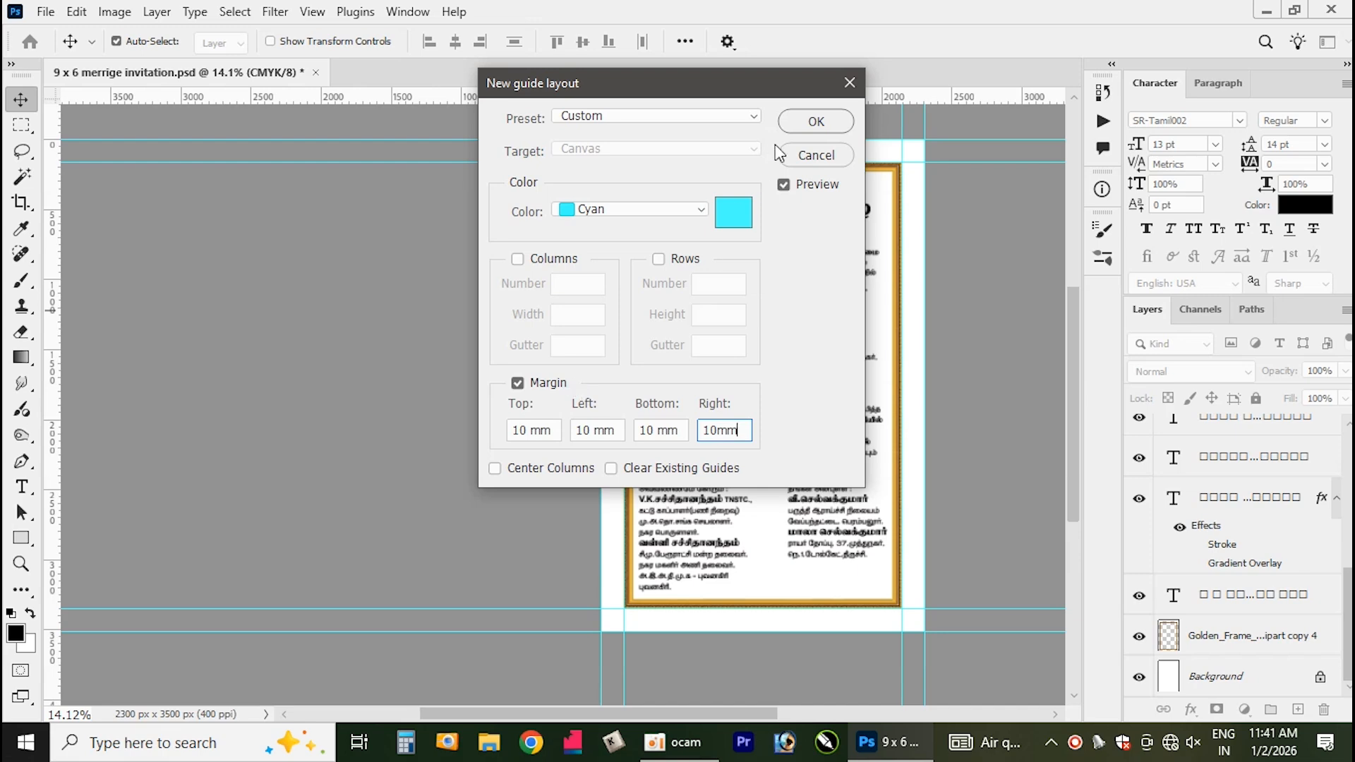
click(816, 121)
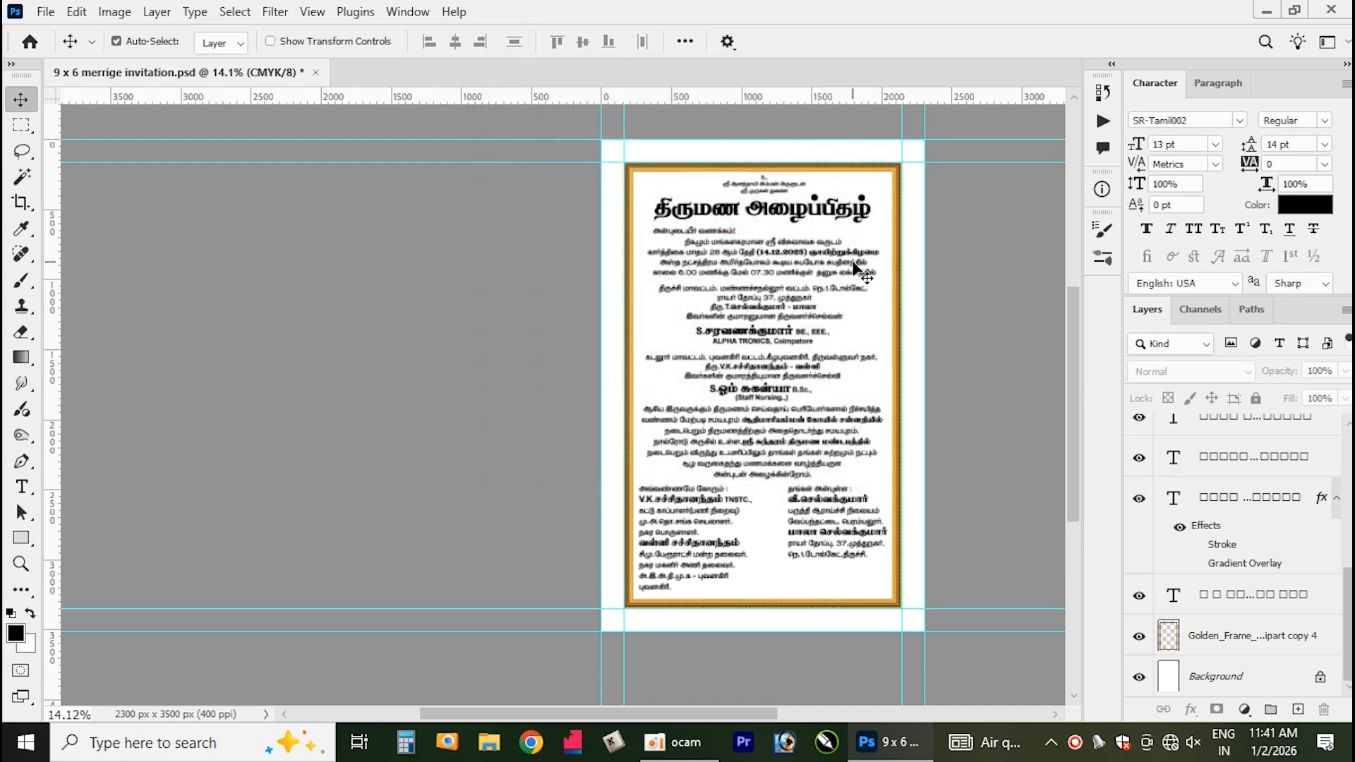
Fill the rectangle inside the 10 mm margin guides with black and then white on a new layer, and clear the selection.
scroll(704, 482, up, 1)
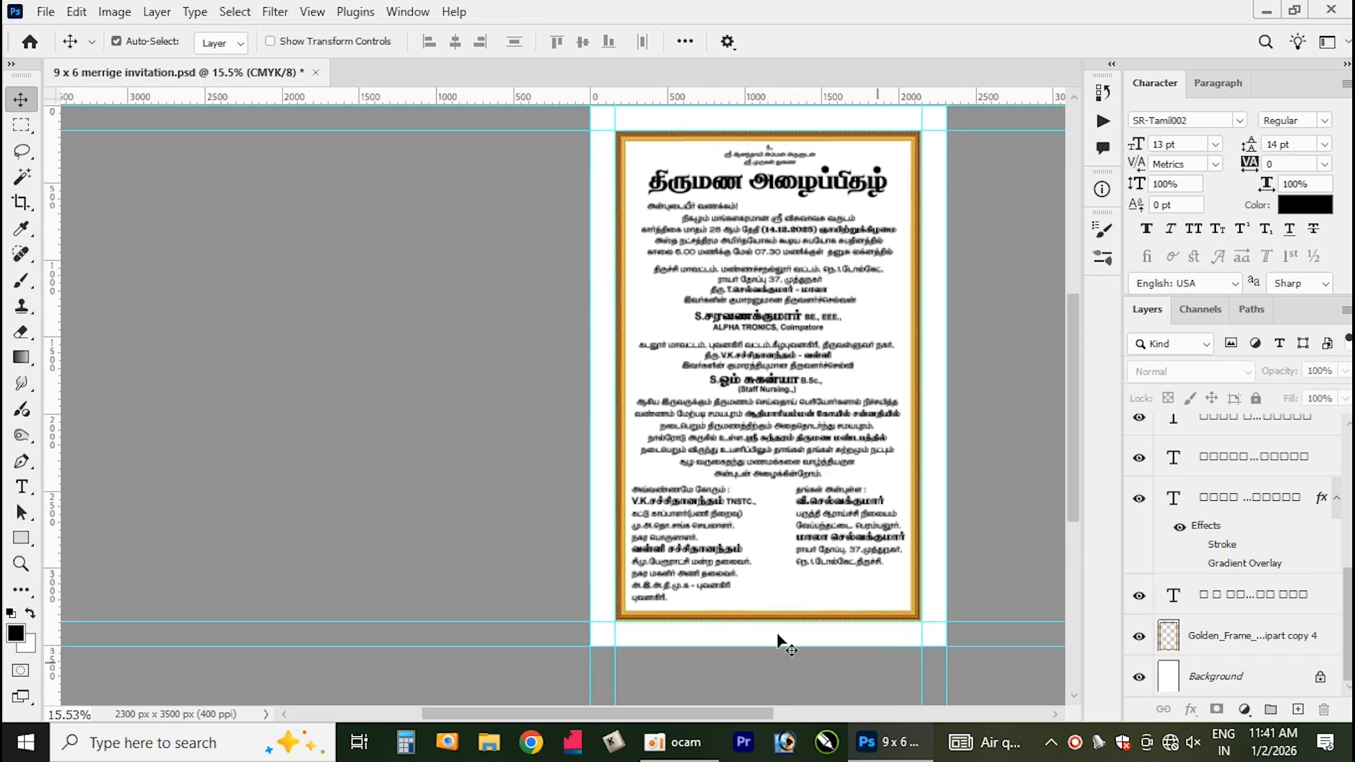
scroll(650, 447, down, 1)
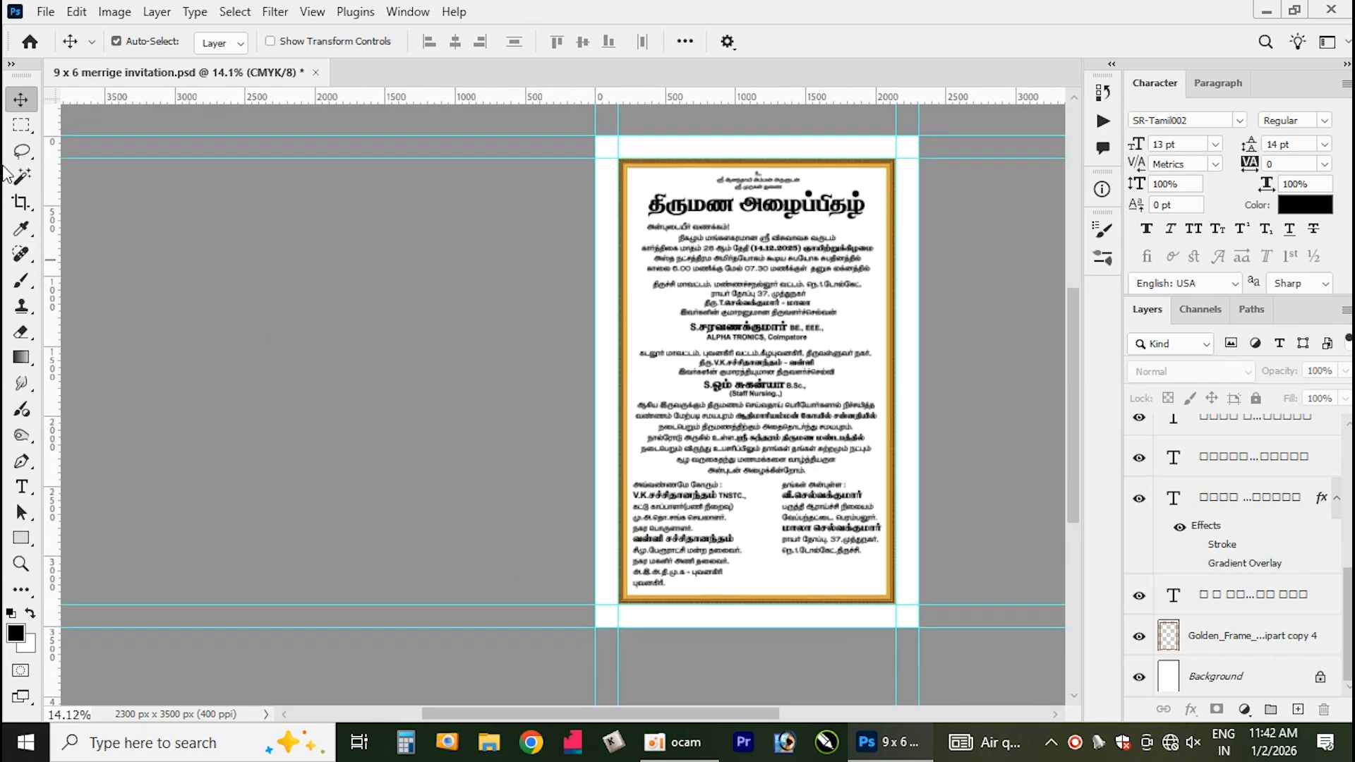
click(21, 126)
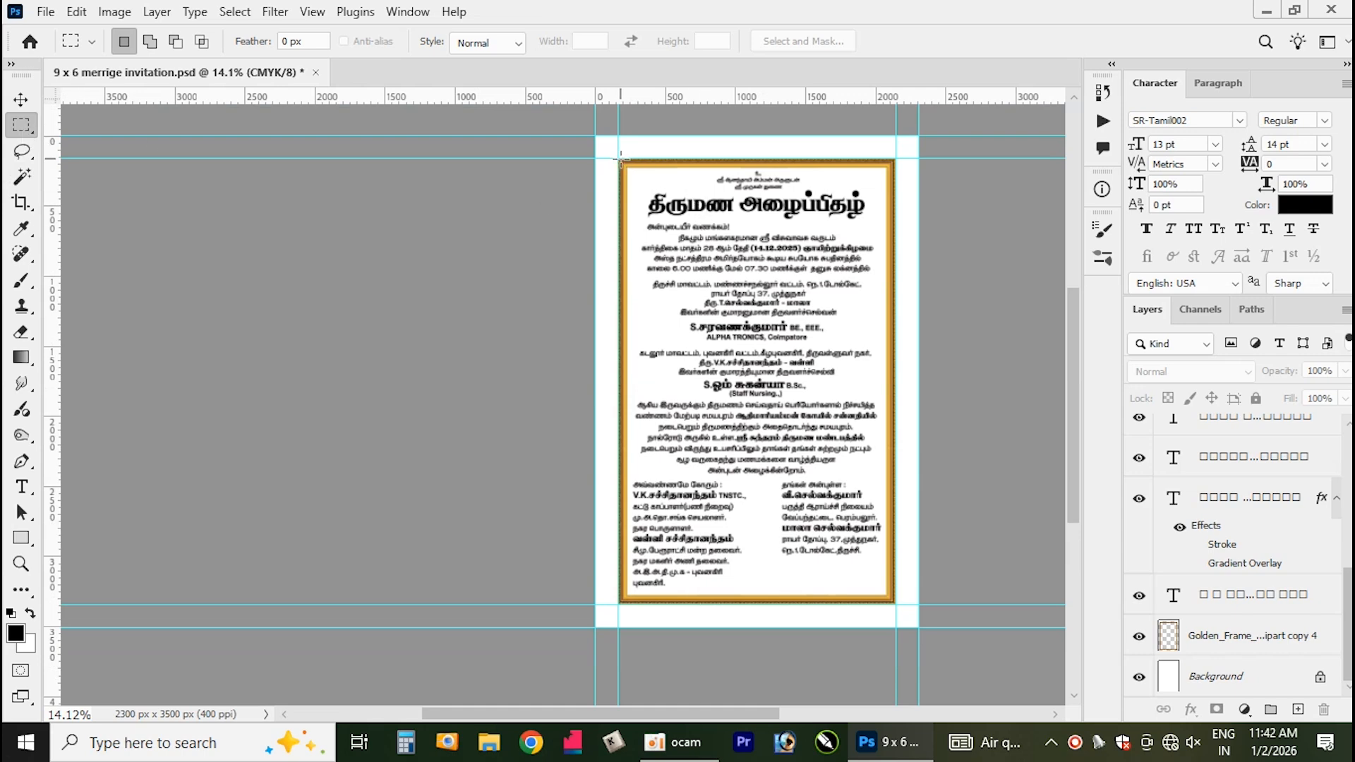
drag(618, 160, 899, 605)
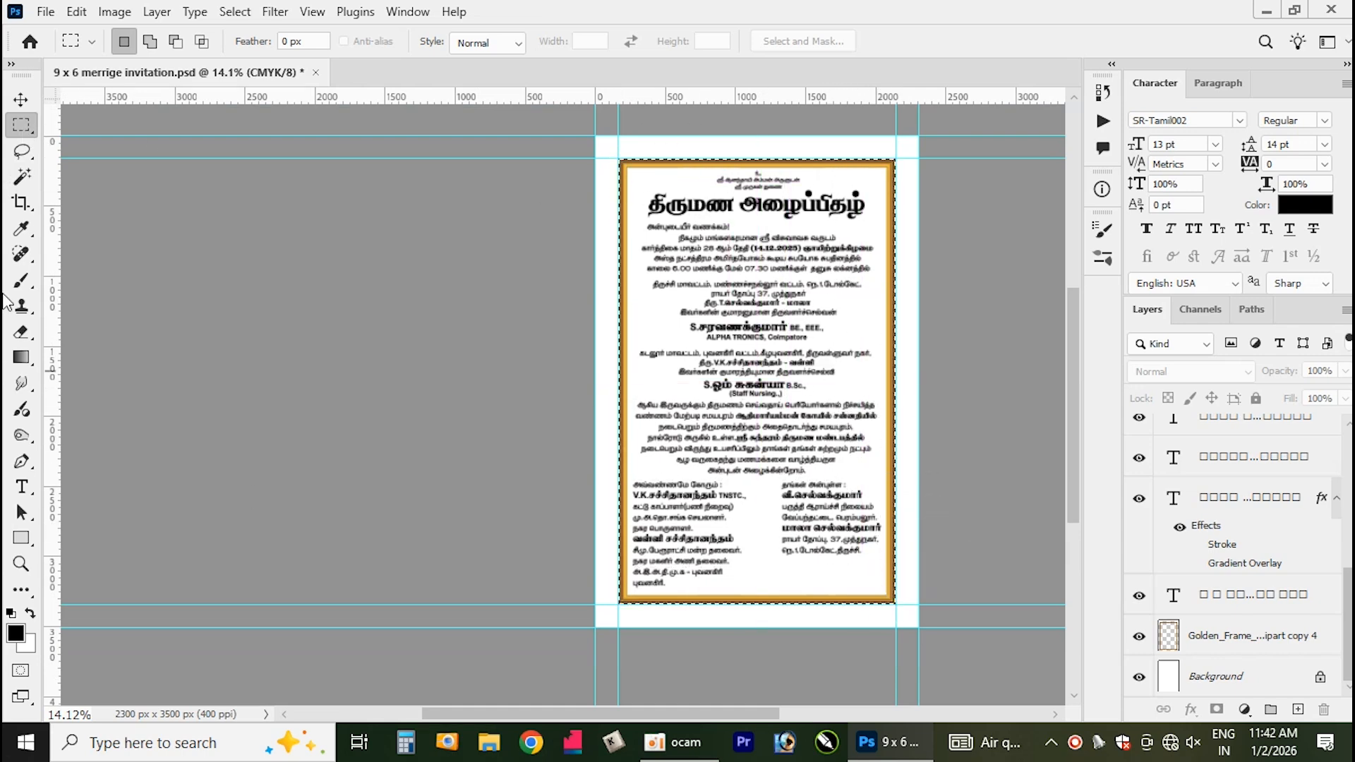
key(ctrl+j)
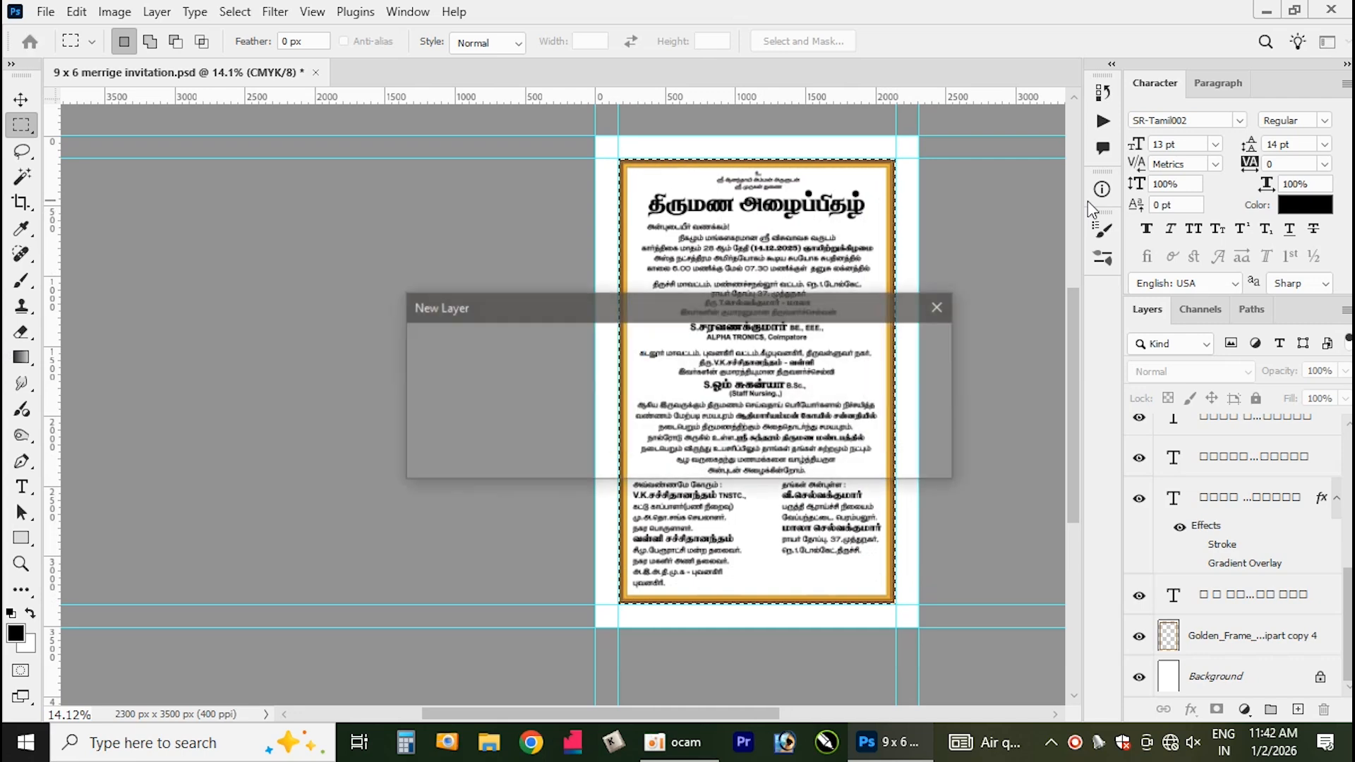
key(alt+BackSpace)
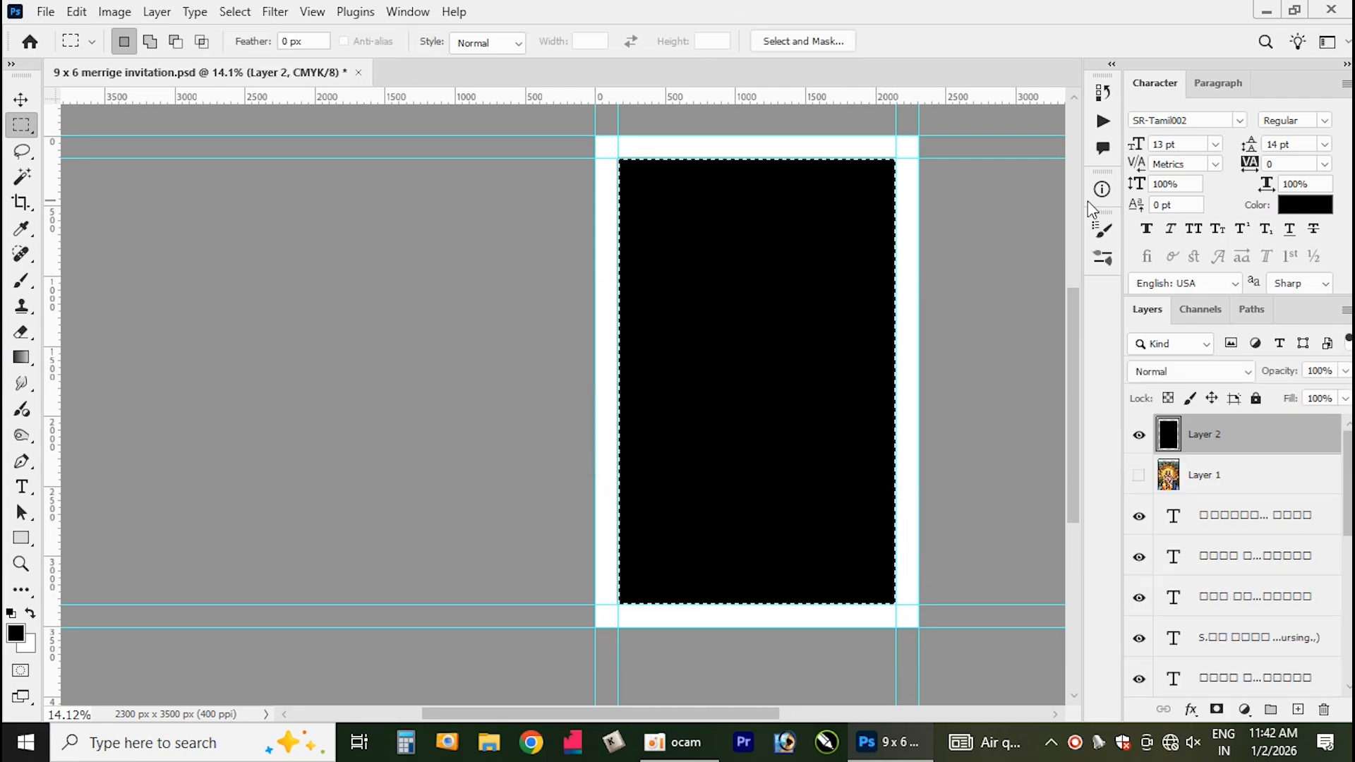
key(ctrl+BackSpace)
key(ctrl+d)
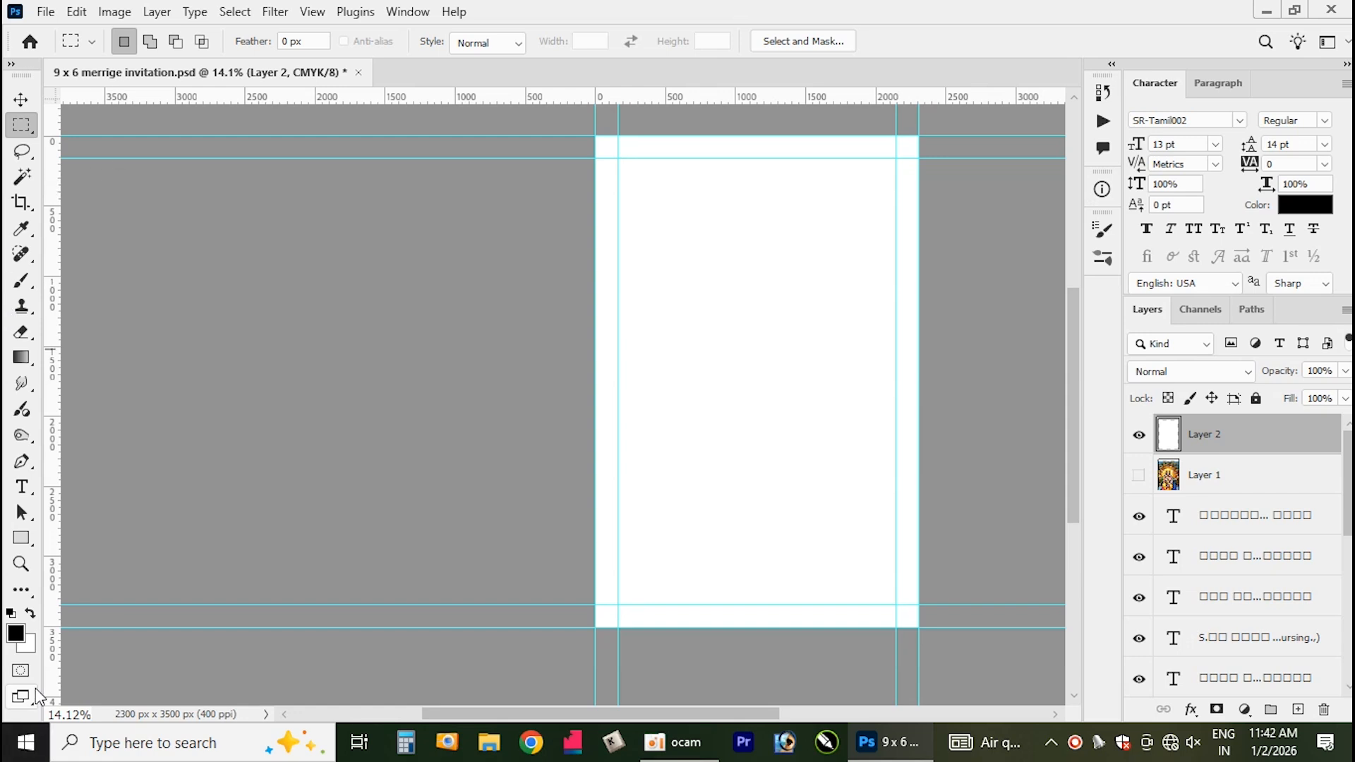
Set the foreground colour to C 0, M 0, Y 100, K 0 and fill the whole new layer with it.
click(16, 635)
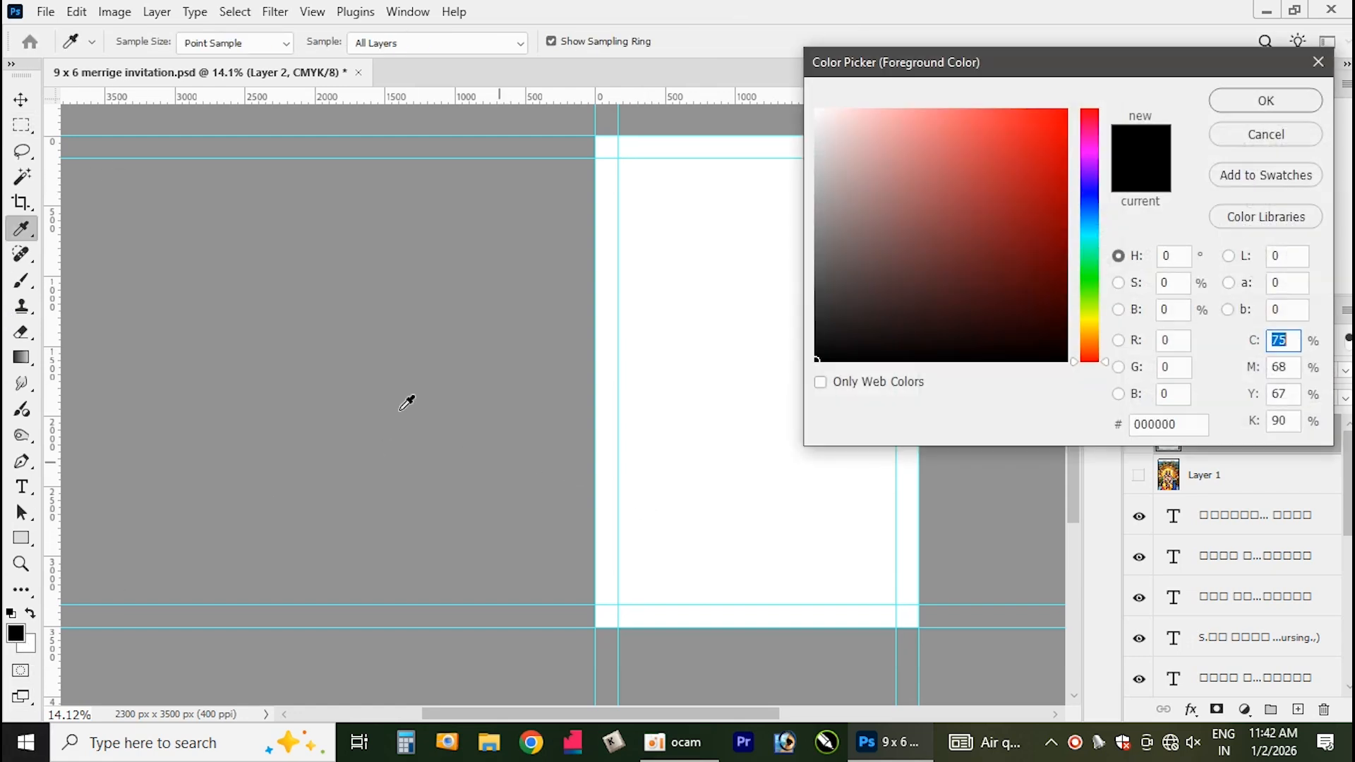
text(0)
click(1286, 368)
text(0)
key(Tab)
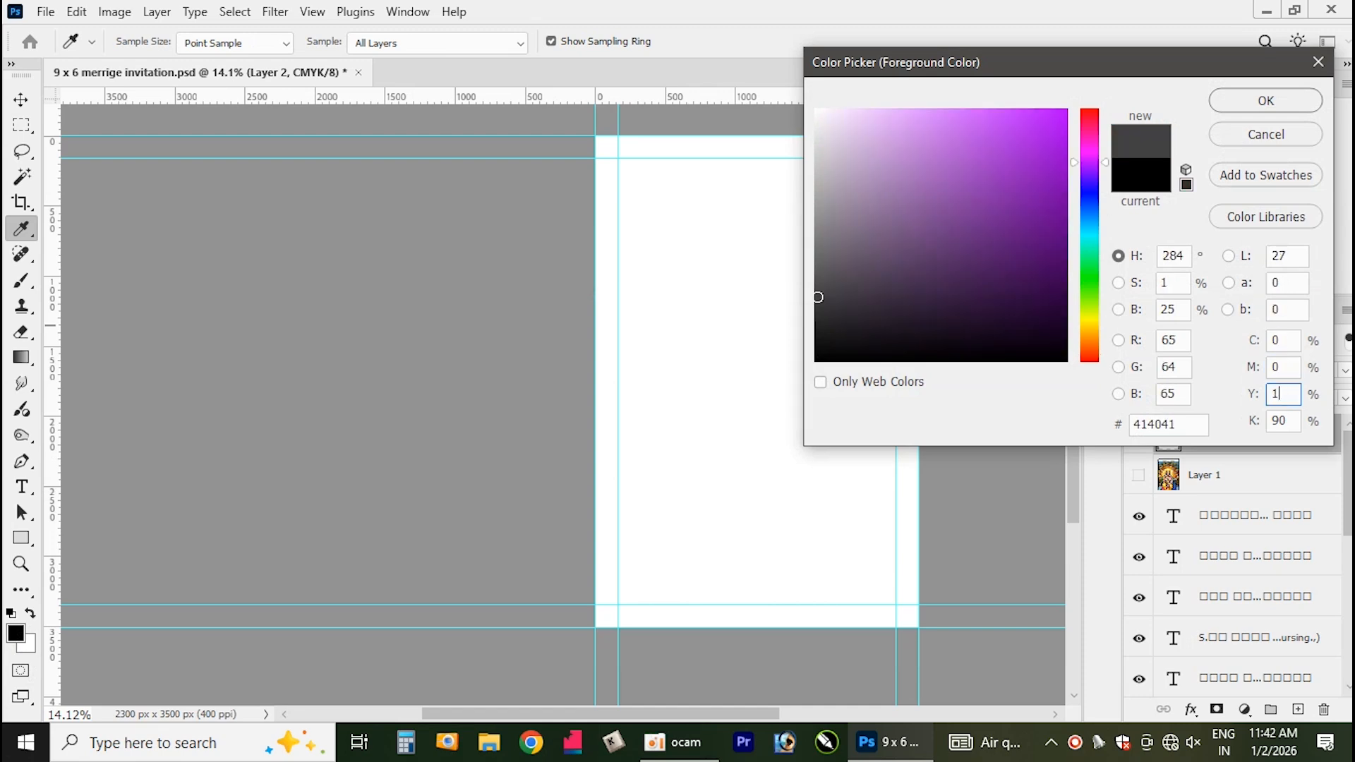
text(100)
key(Tab)
text(0)
key(Return)
key(alt+BackSpace)
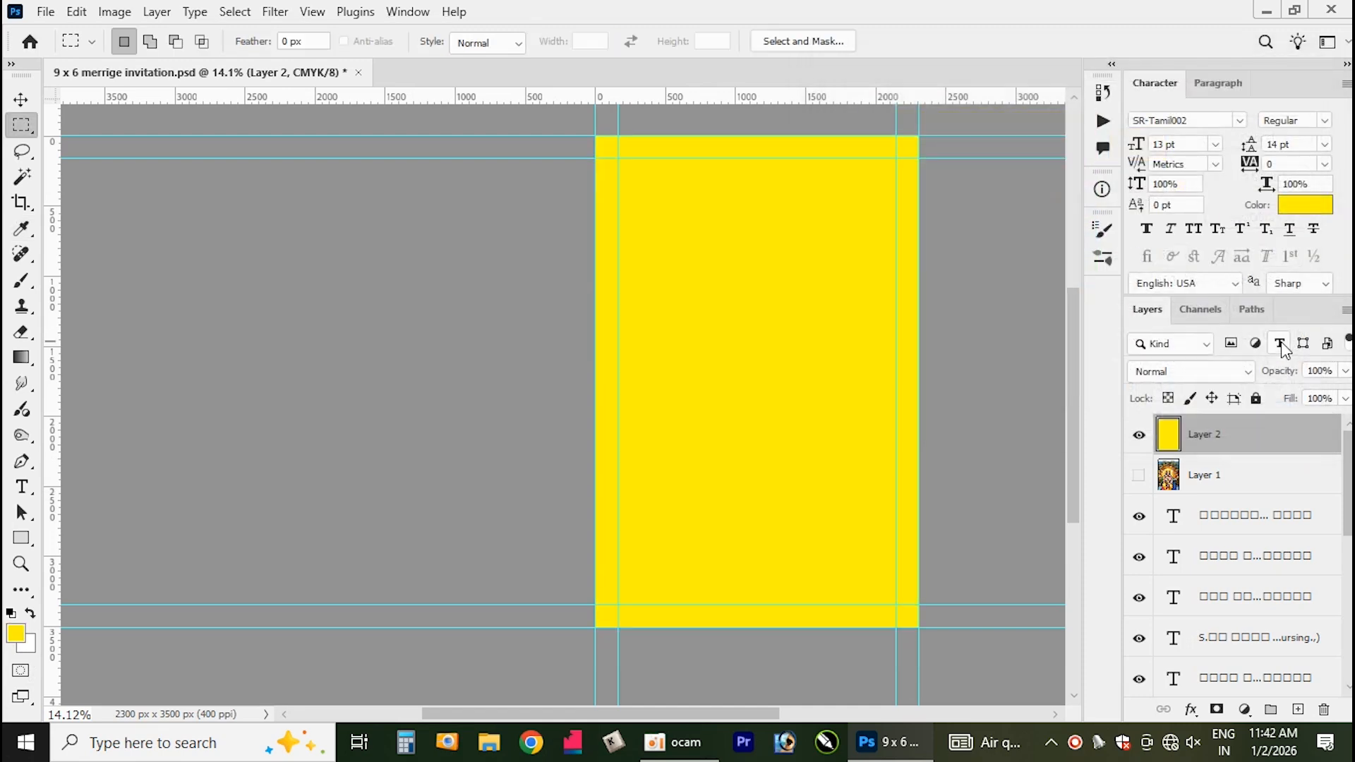
Undo the whole-layer fill, fill only the inner rectangle of Layer 2 with yellow, and send the layer behind the invitation text and frame.
key(ctrl+z)
ctrl+click(1170, 428)
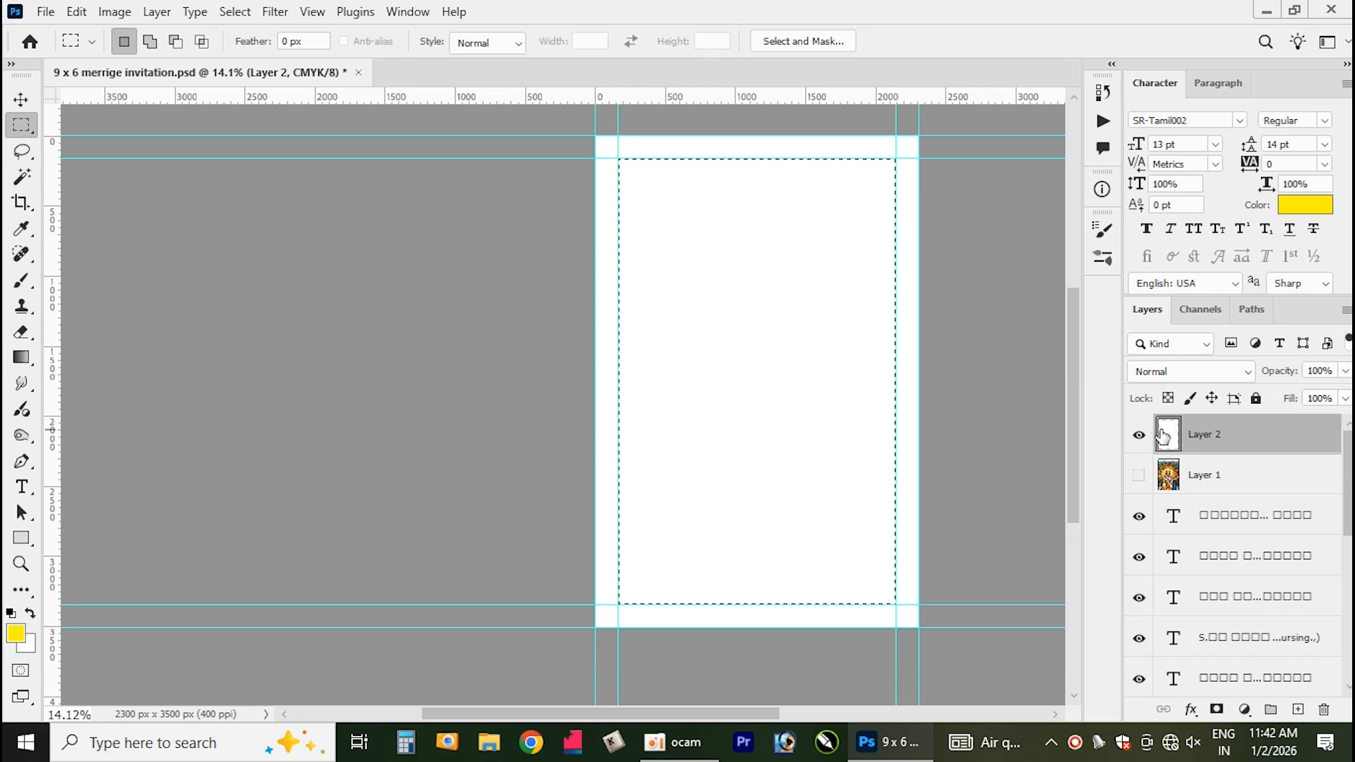
key(alt+BackSpace)
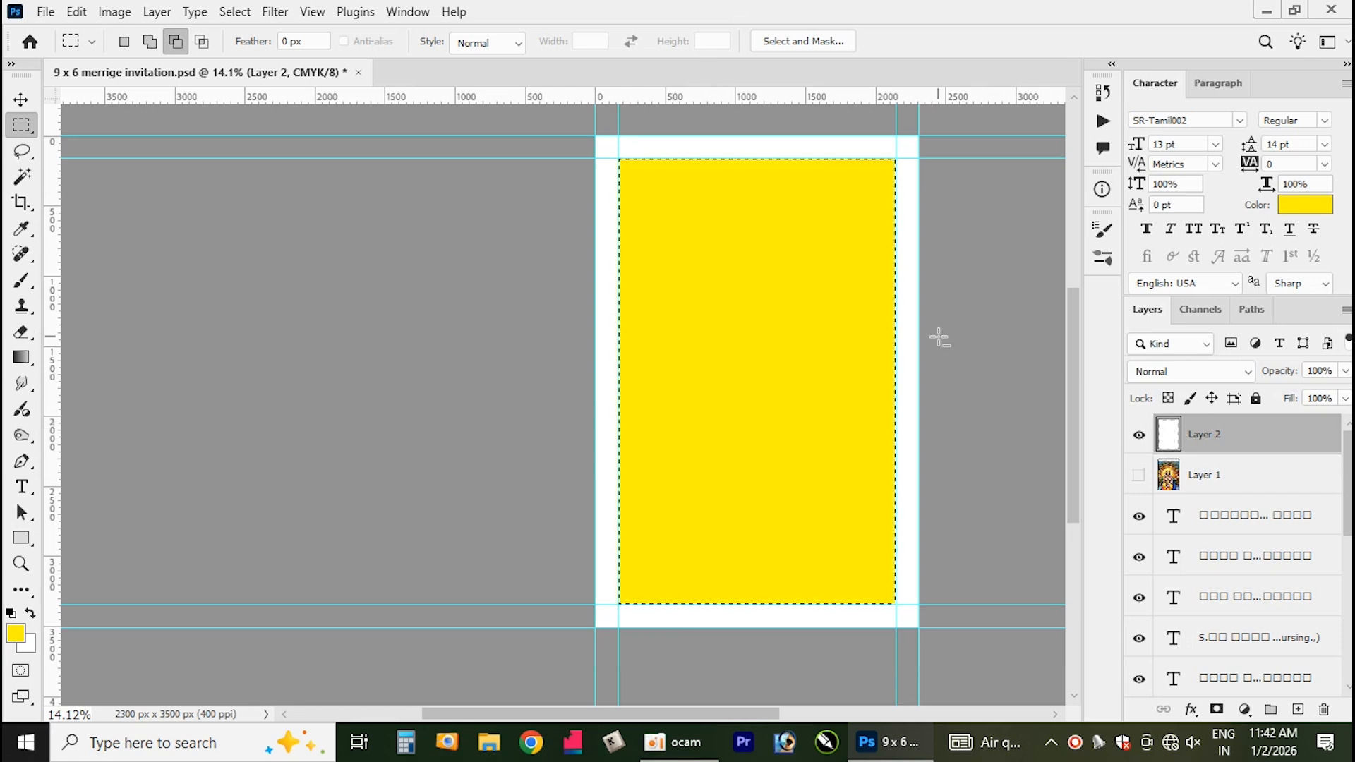
key(ctrl+d)
key(v)
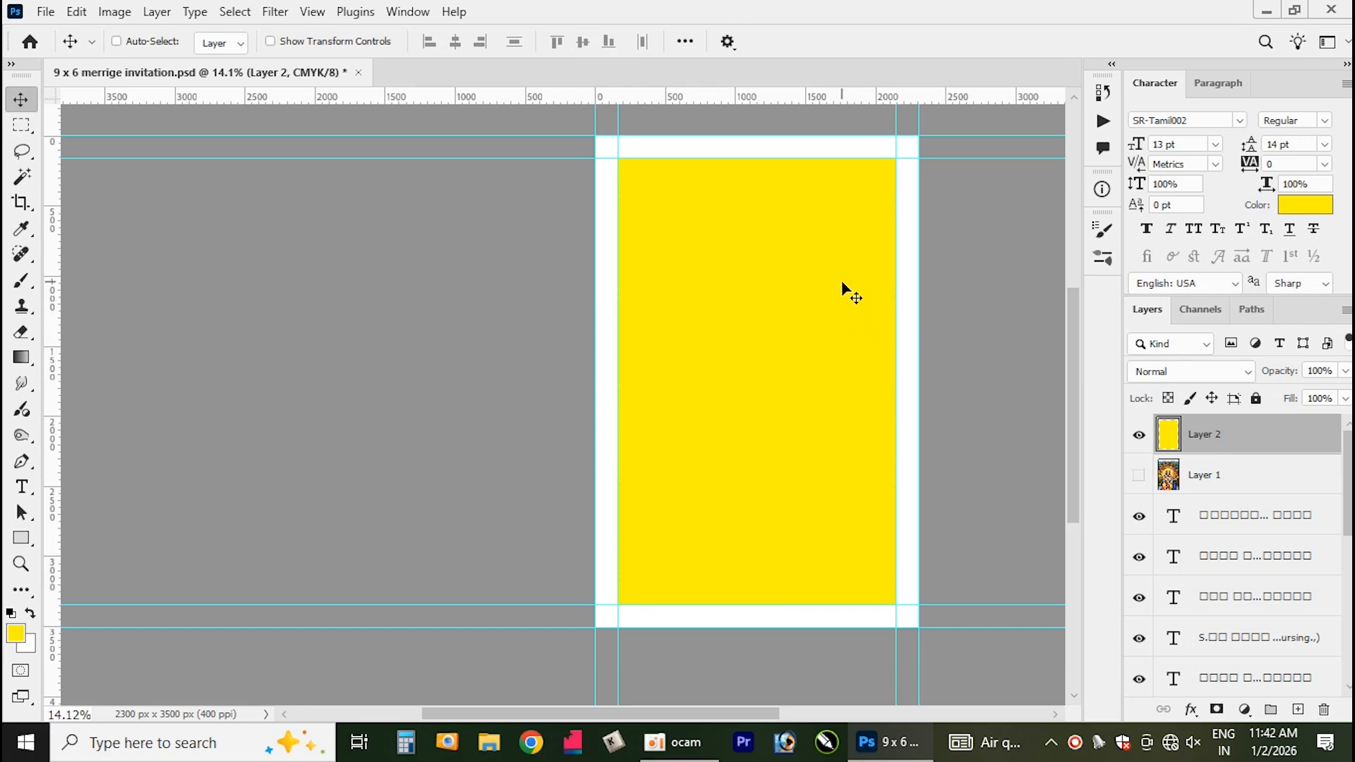
key(ctrl+shift+[)
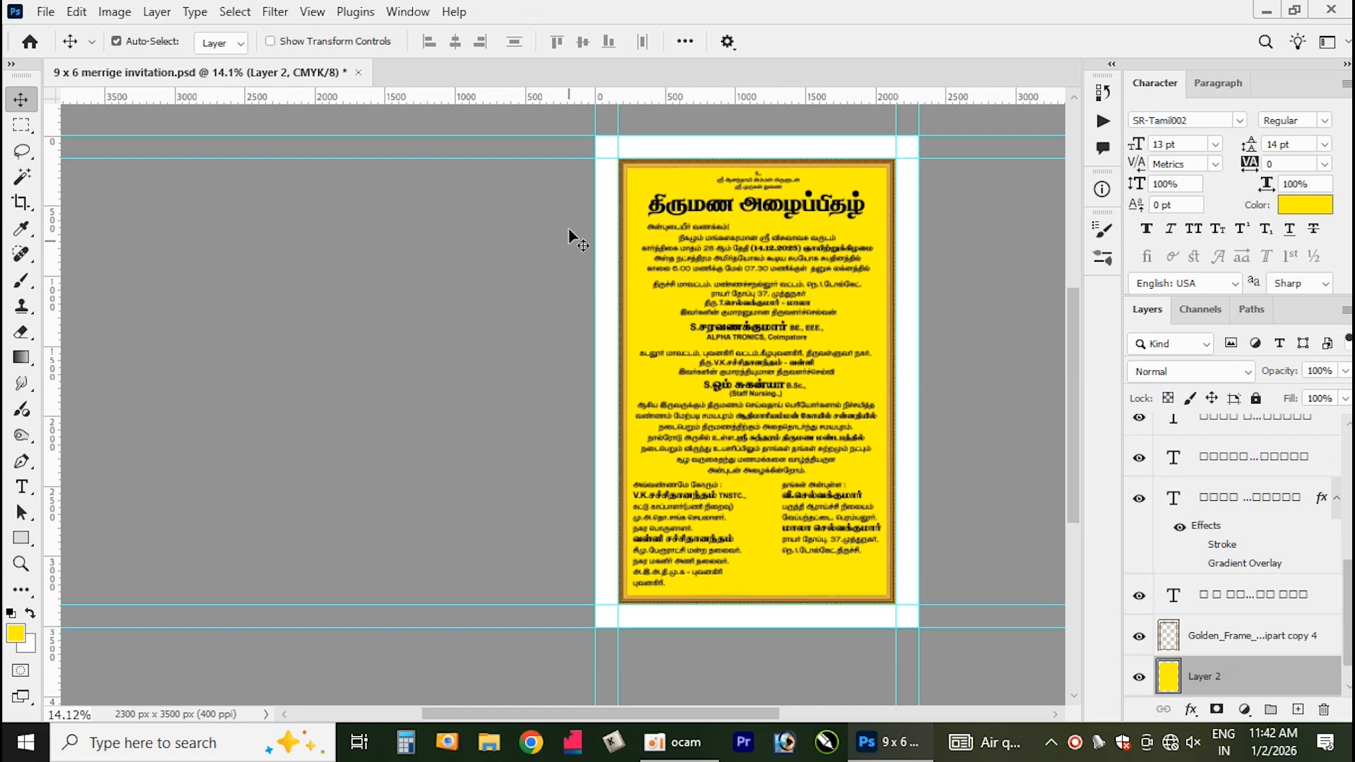
Select the Background layer from the canvas border area and fill it with the yellow foreground colour.
click(916, 245)
right_click(907, 247)
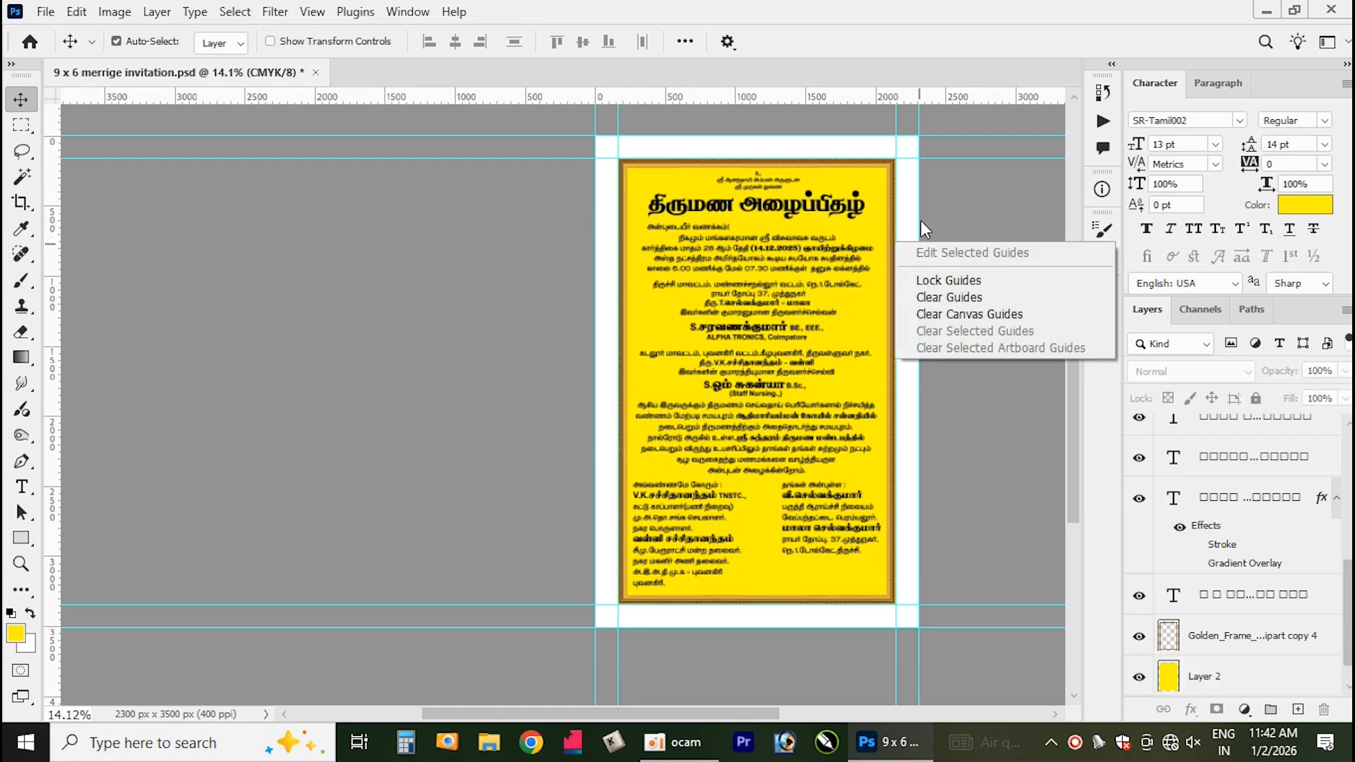
right_click(907, 190)
click(930, 199)
key(alt+BackSpace)
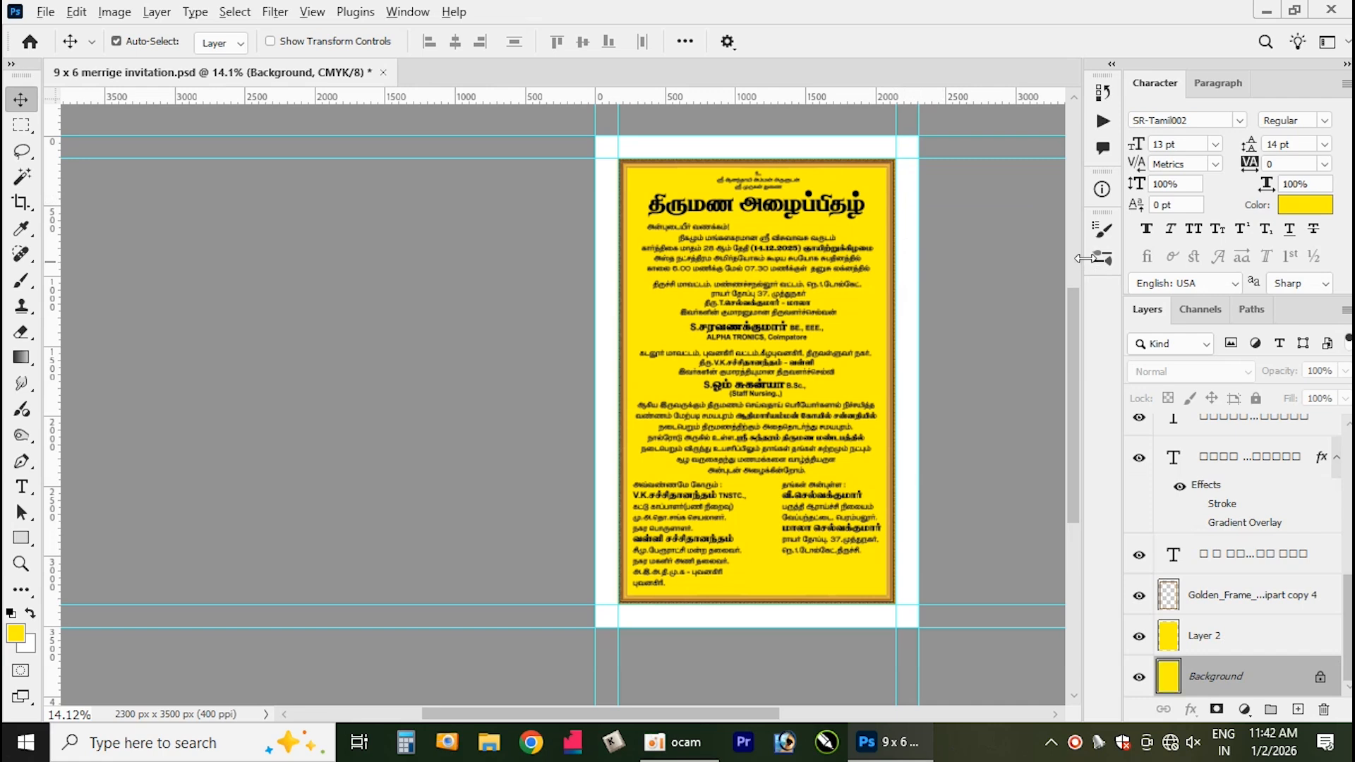
Set the foreground colour to dark green #0a7105 and fill the Background layer with it.
click(16, 633)
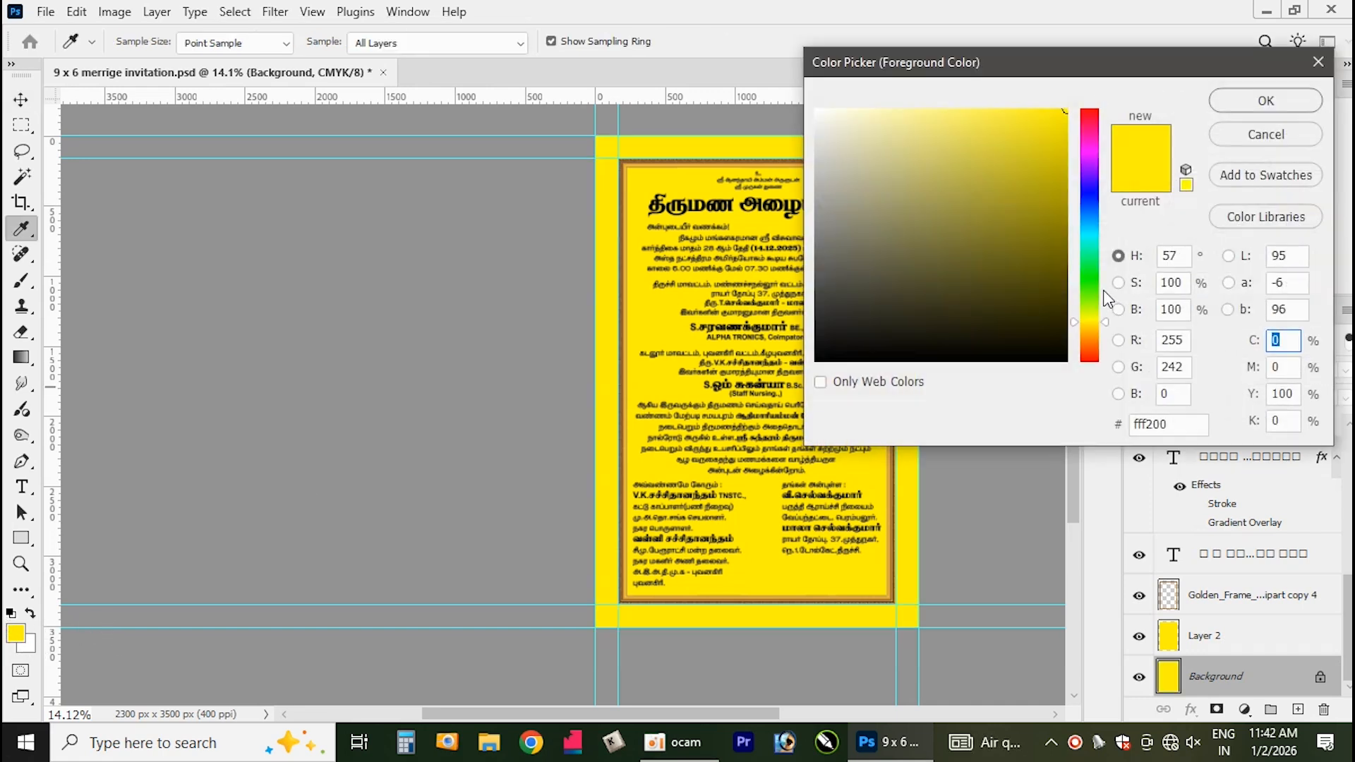
click(1090, 279)
drag(1057, 261, 1057, 250)
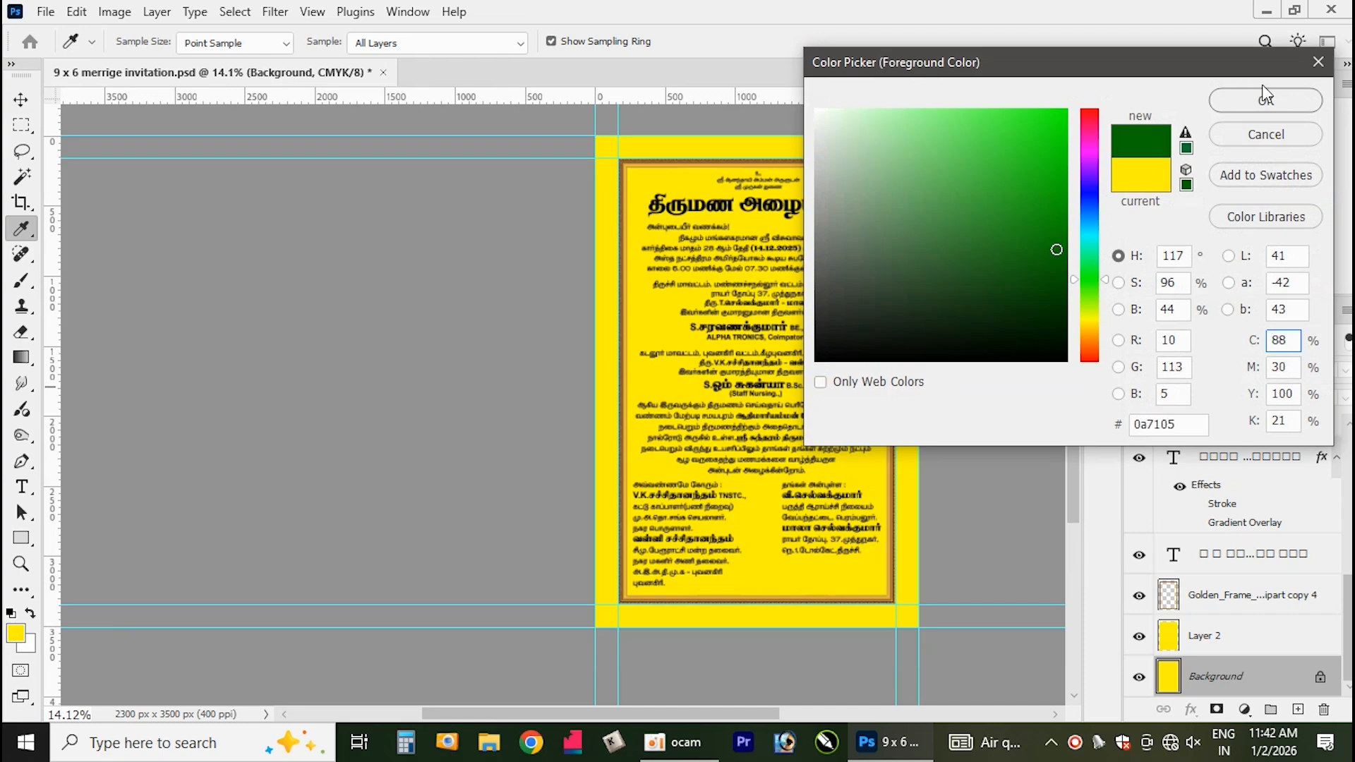
click(1292, 106)
key(v)
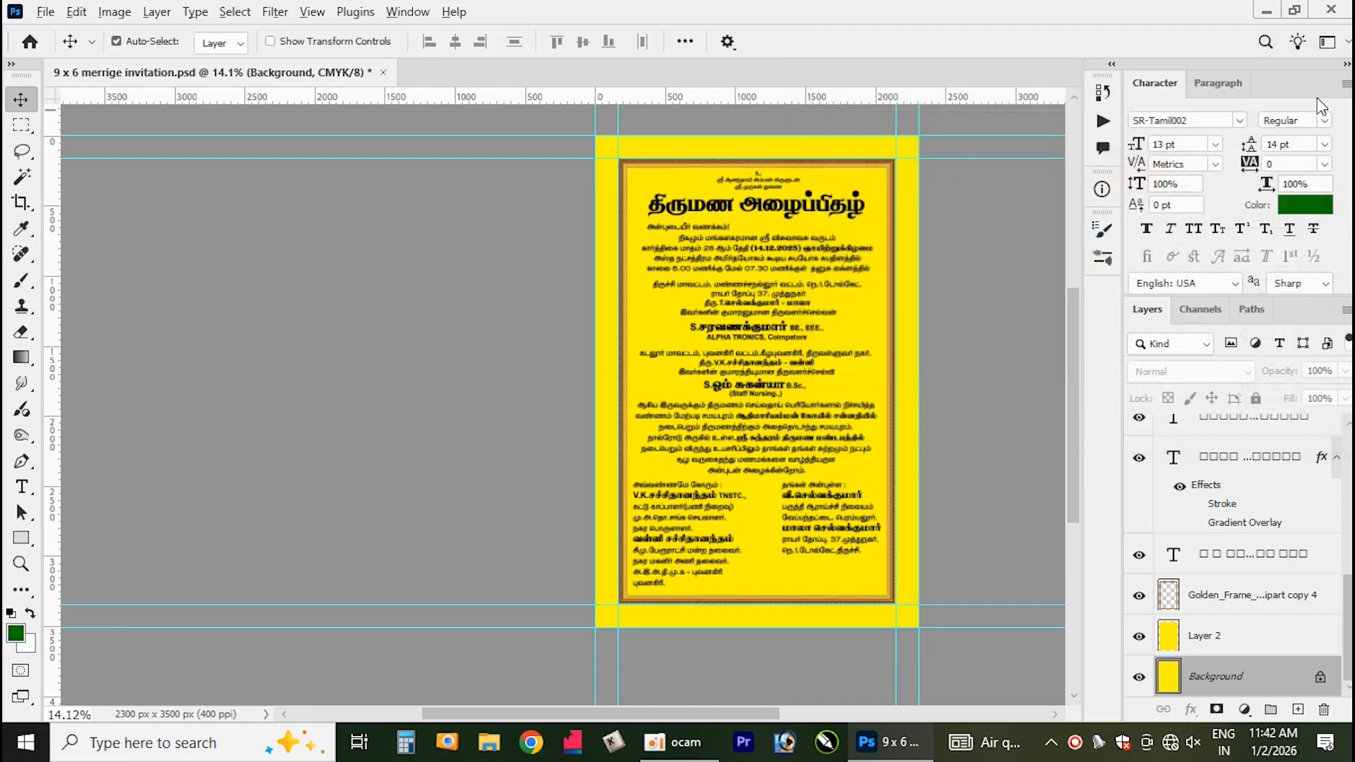
key(alt+BackSpace)
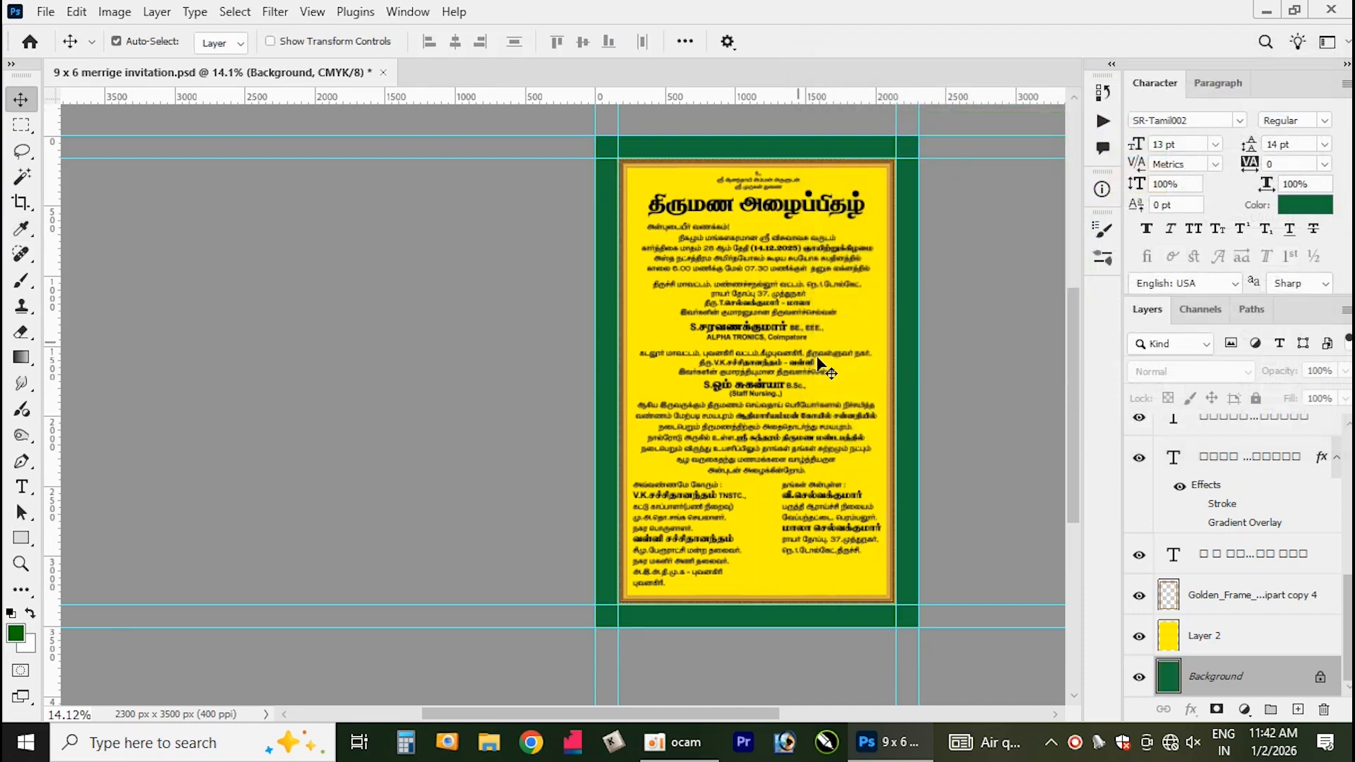
Set the foreground colour to the darker green #075303.
scroll(872, 408, up, 2)
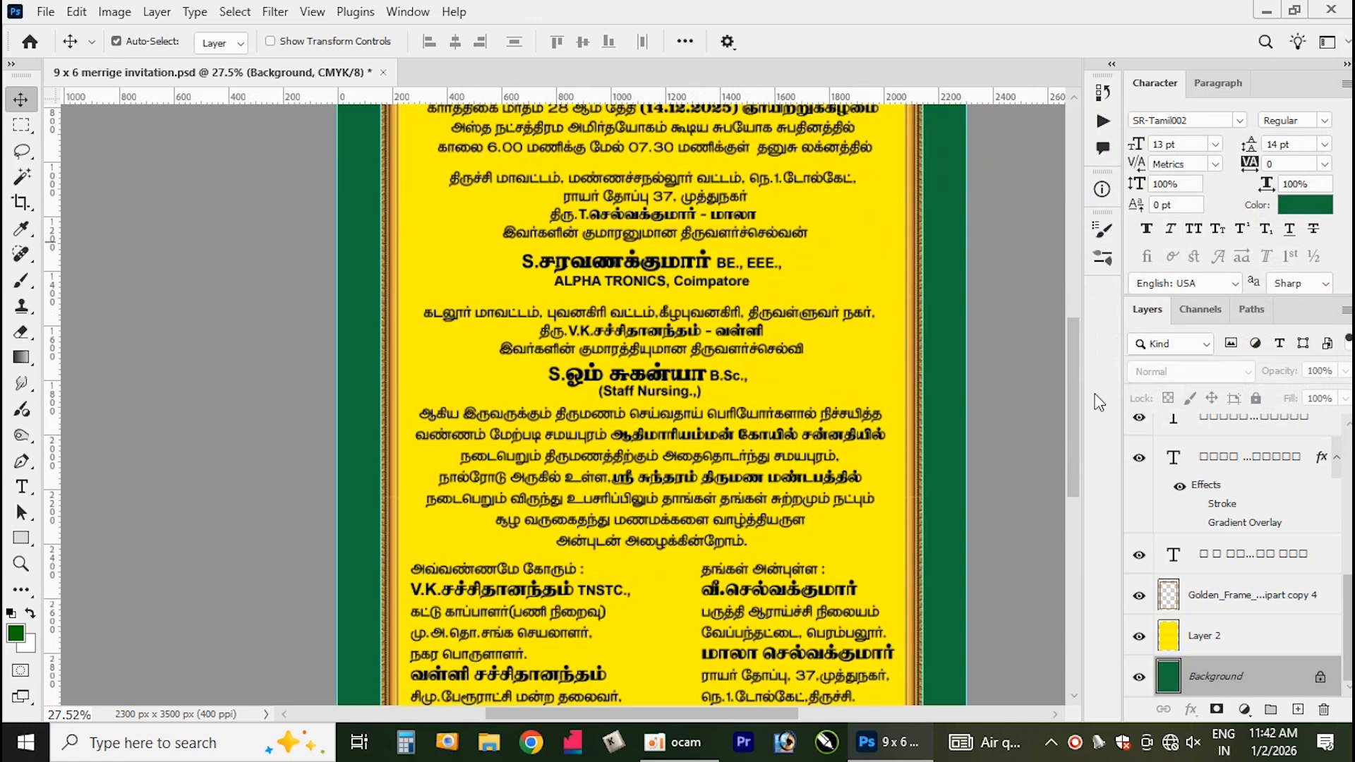
drag(1073, 399, 1061, 333)
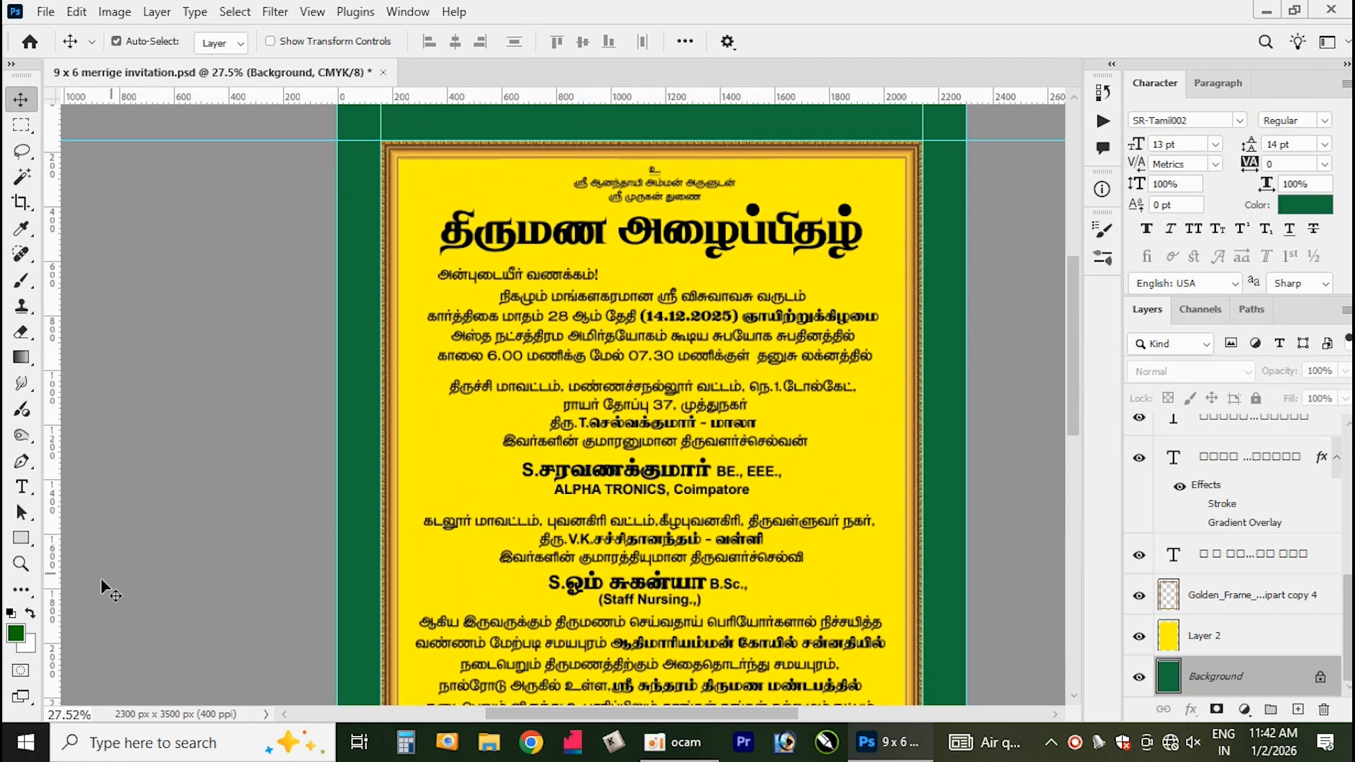
click(20, 636)
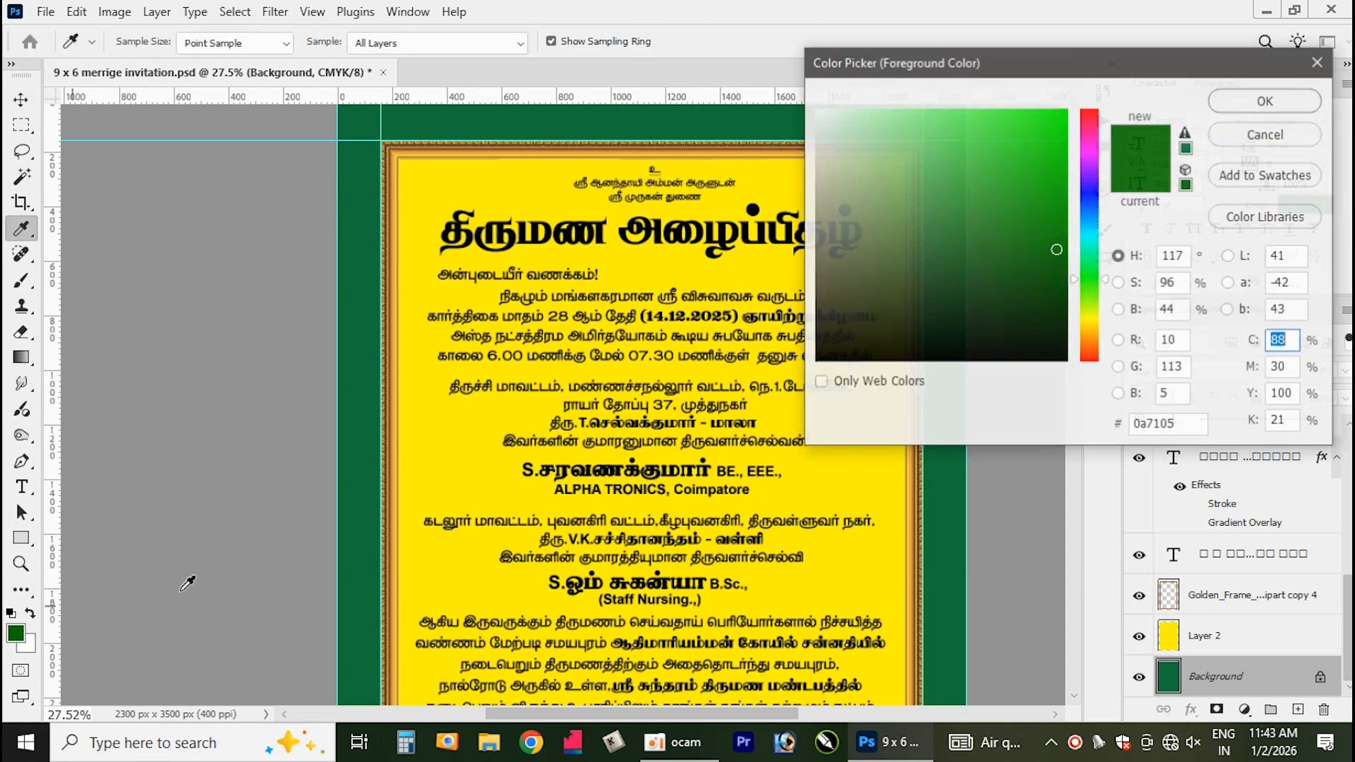
click(1059, 279)
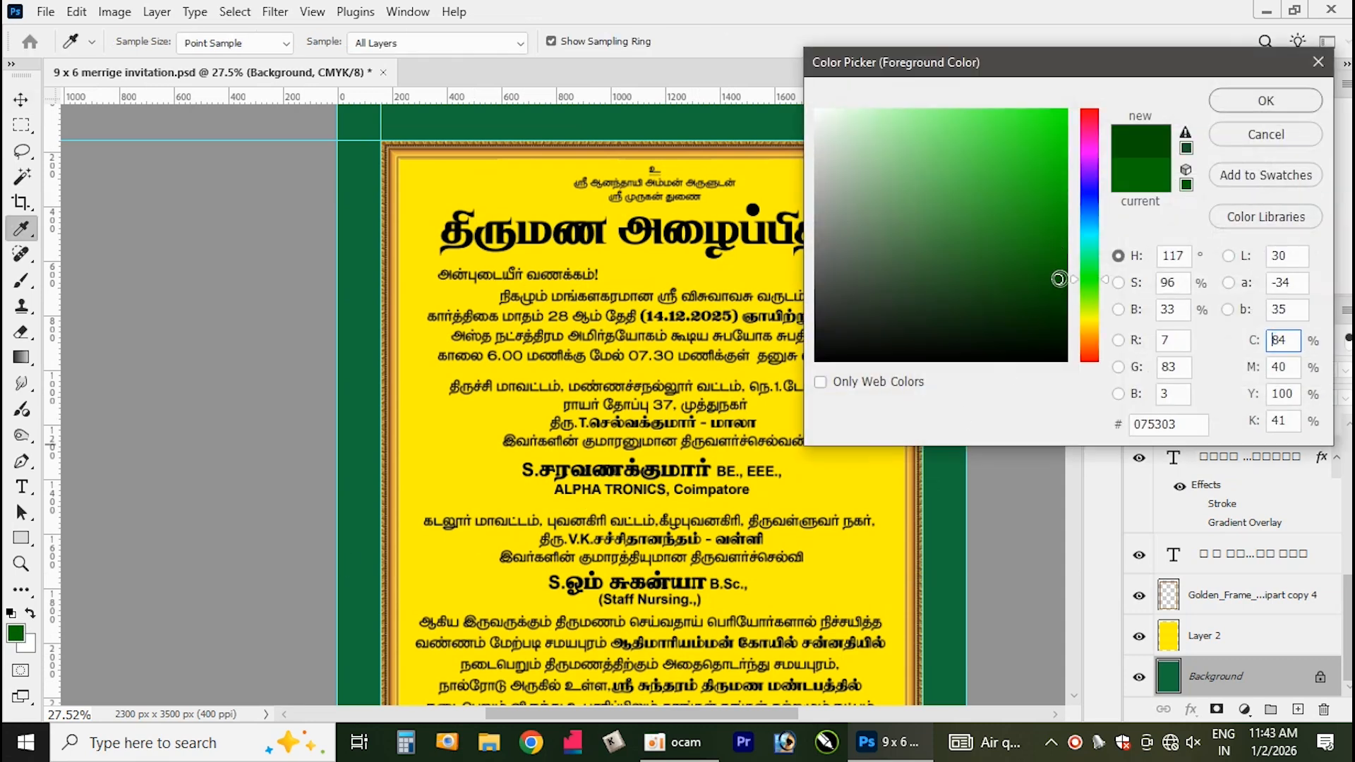
click(1256, 101)
key(v)
Recolour the small opening lines, the large invitation title and the greeting line below it with the dark green foreground colour.
right_click(672, 188)
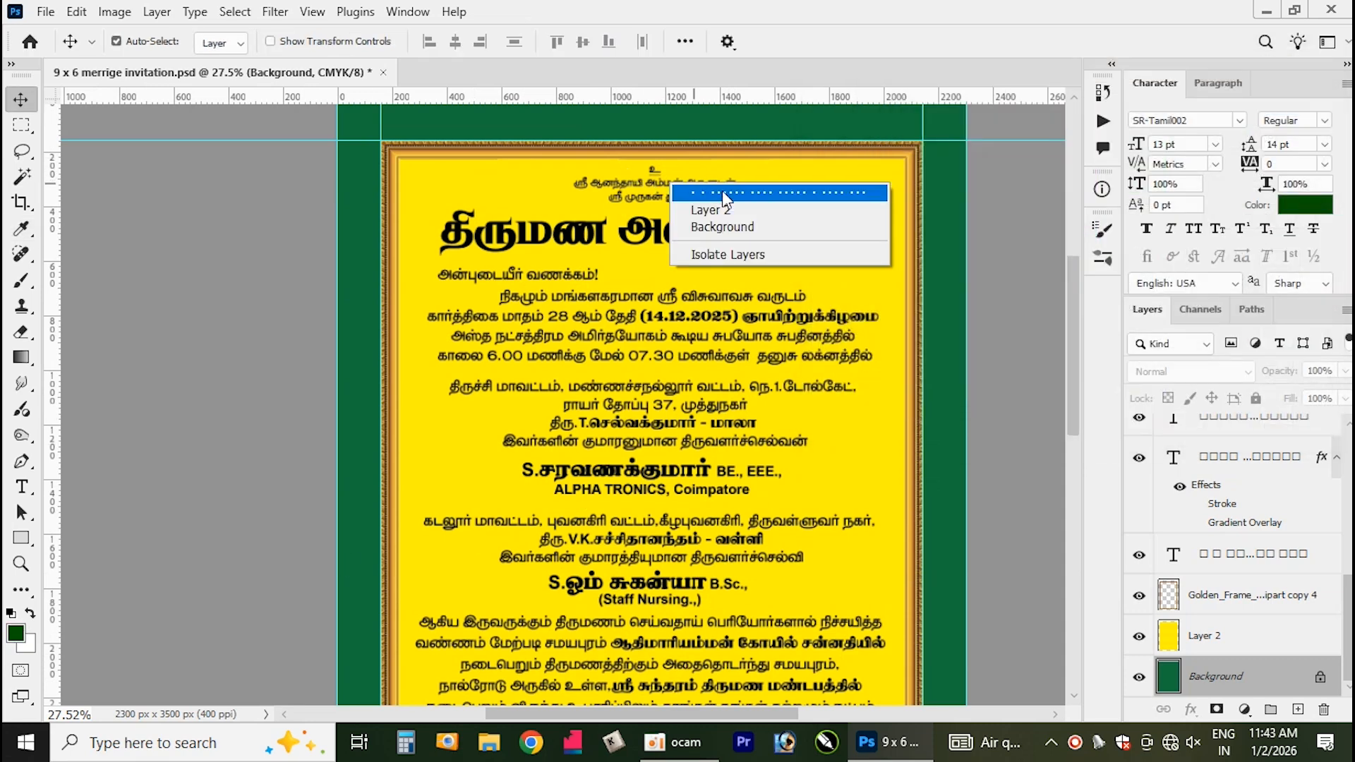
click(720, 191)
right_click(691, 240)
click(724, 241)
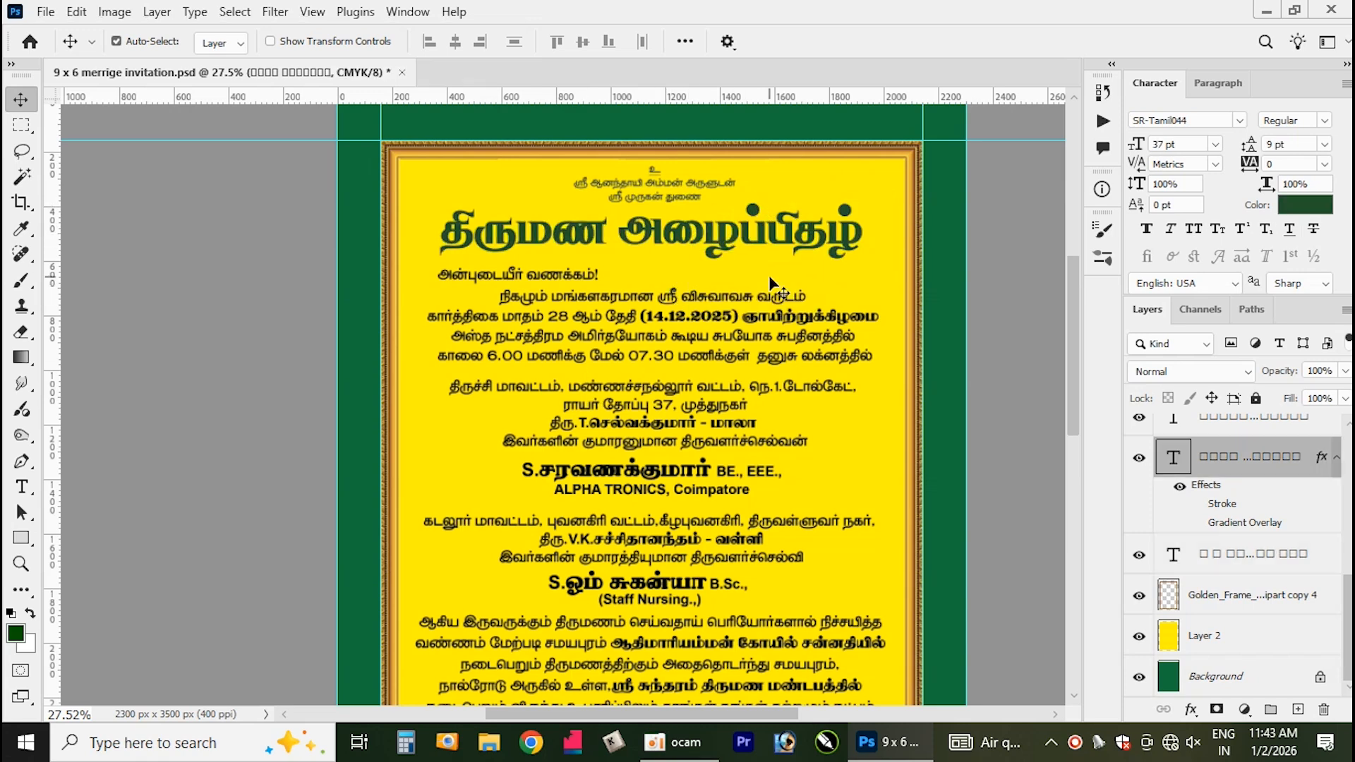
right_click(565, 277)
click(600, 282)
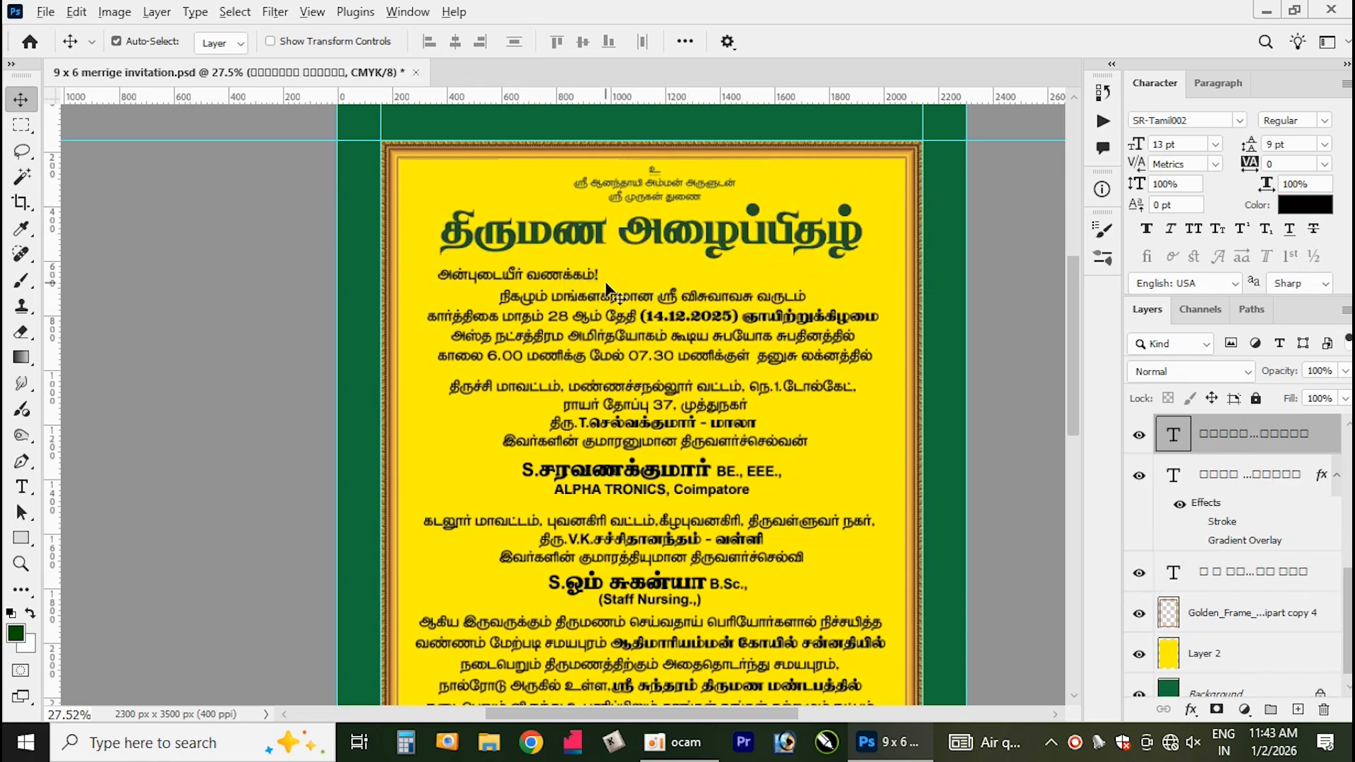
scroll(586, 300, up, 3)
scroll(573, 302, up, 1)
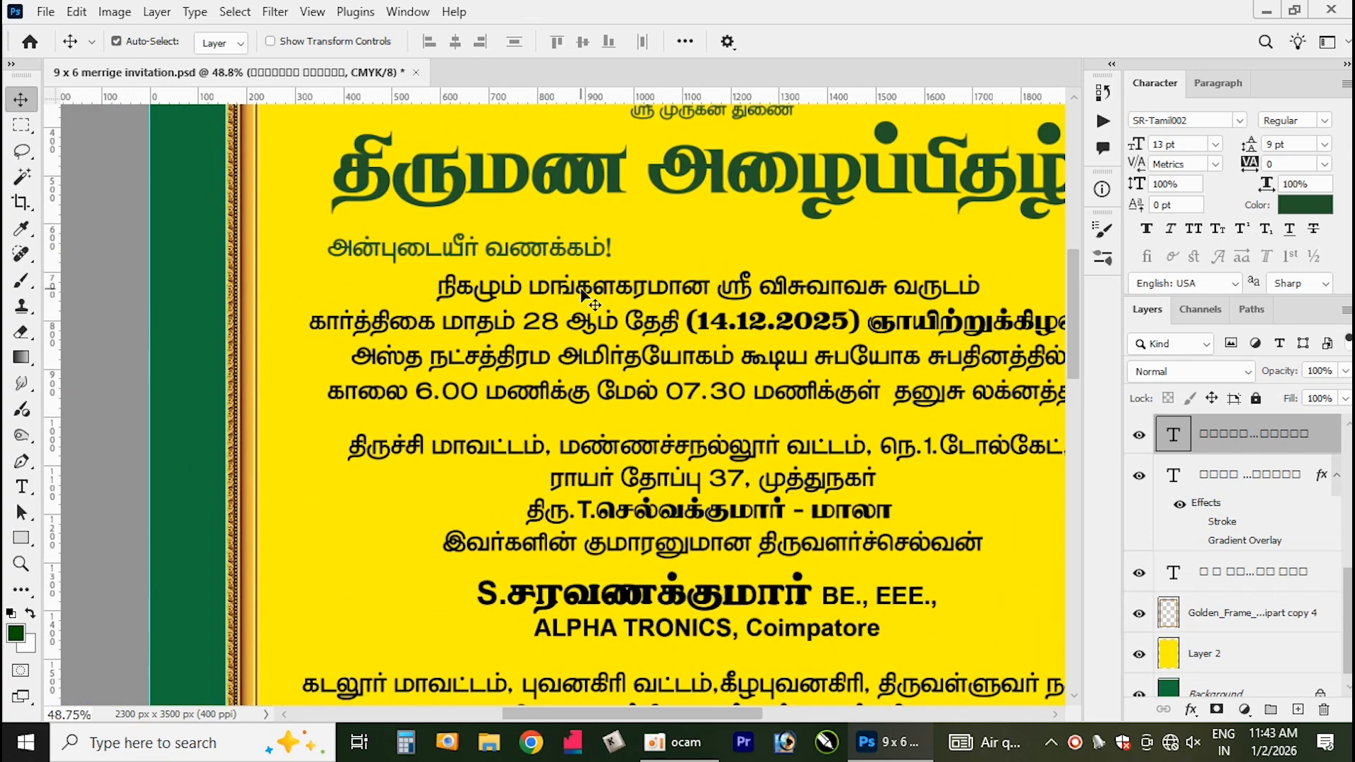
Undo the dark green recolouring of the opening lines, the title and the greeting line.
key(ctrl+z)
key(ctrl+z)
key(ctrl+z)
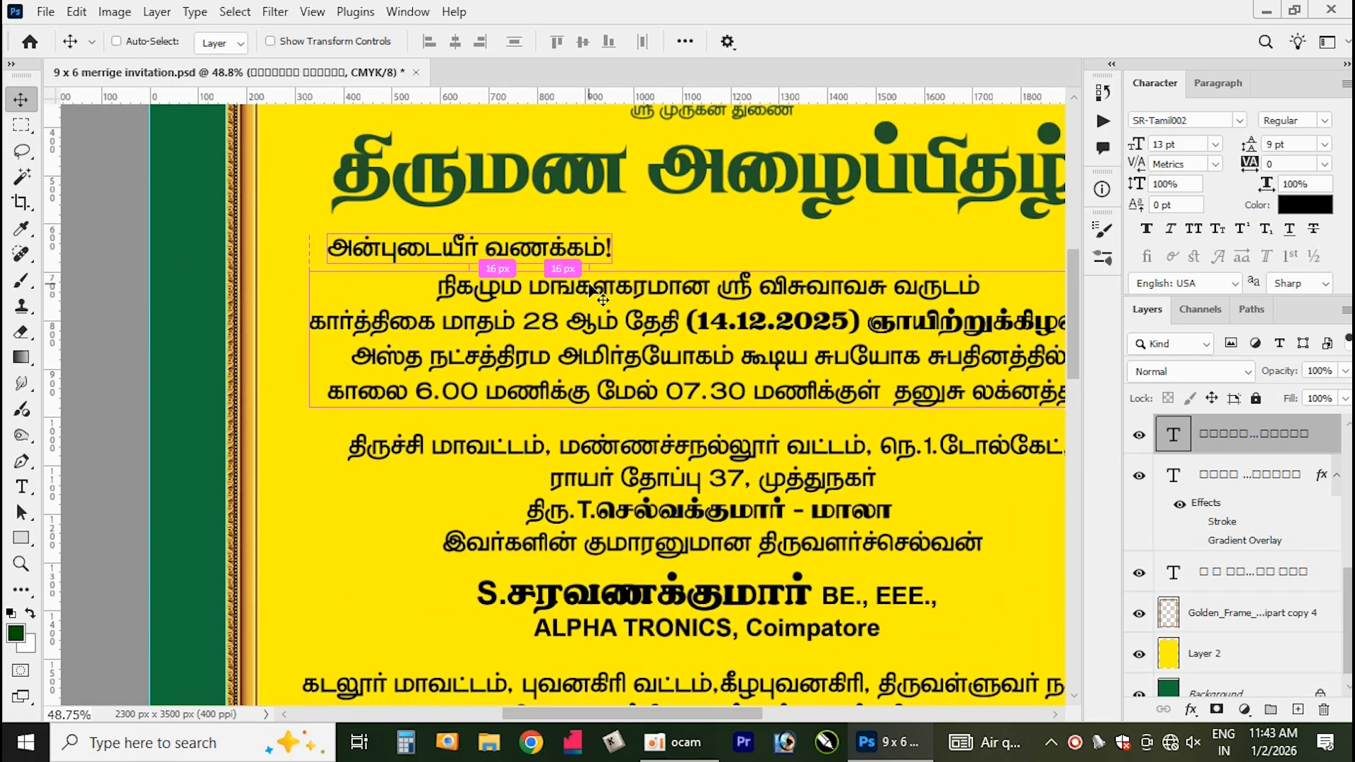
scroll(596, 293, down, 5)
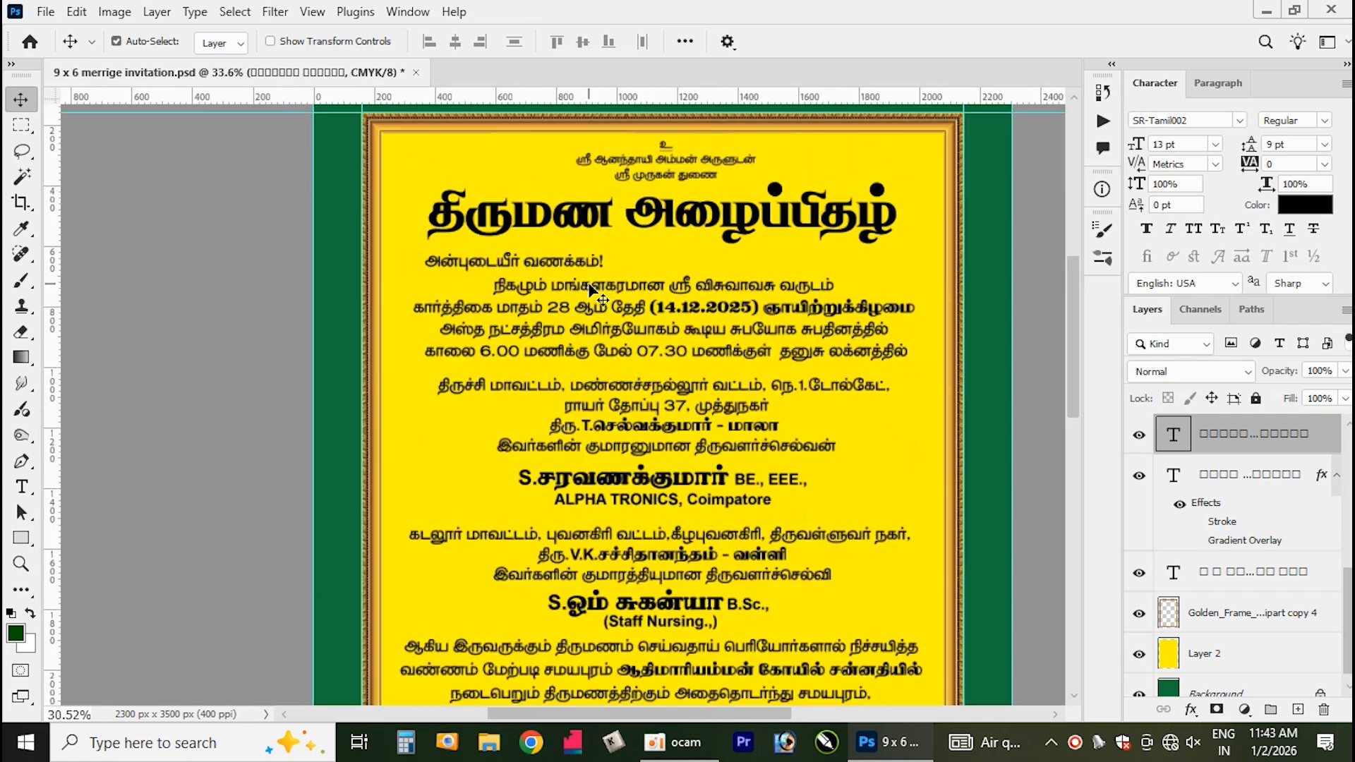
Set the foreground colour to C 100, M 100, Y 100, K 0.
click(15, 633)
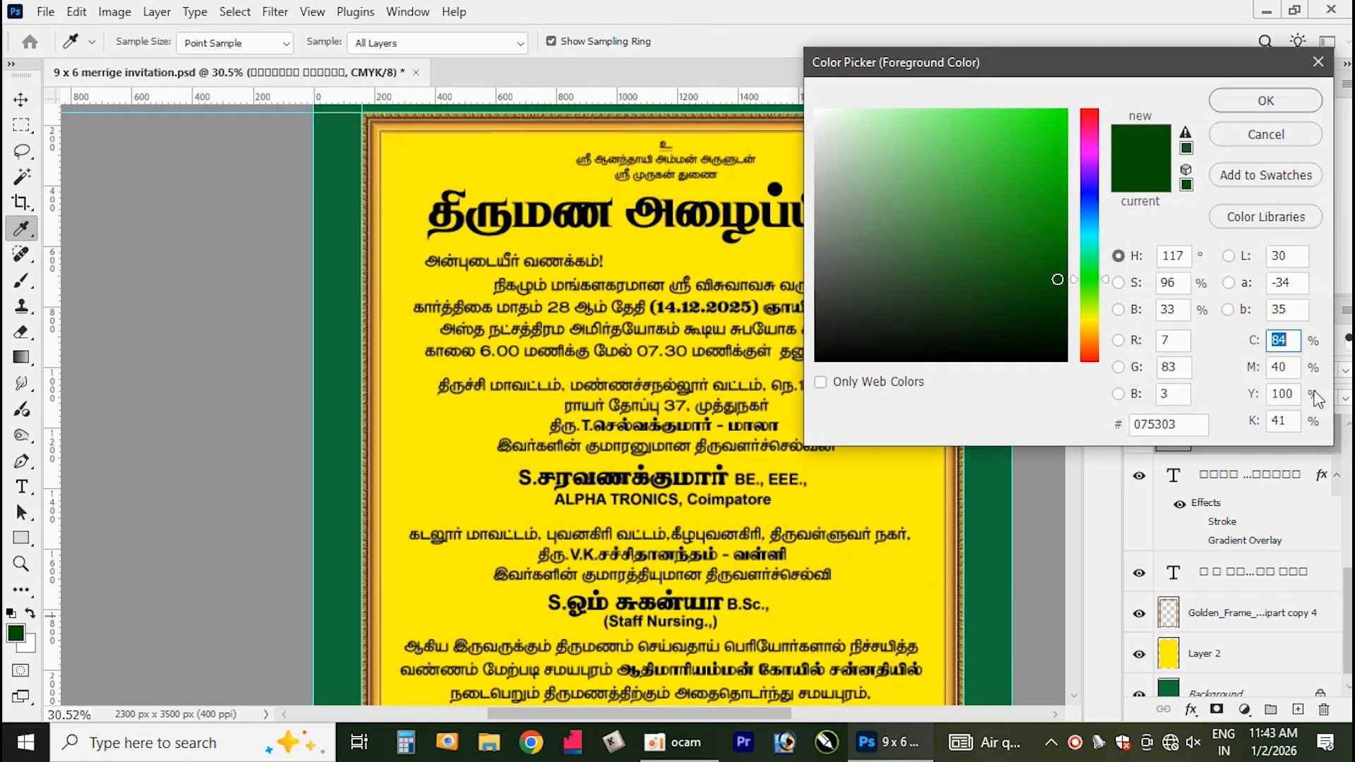
text(0)
key(Tab)
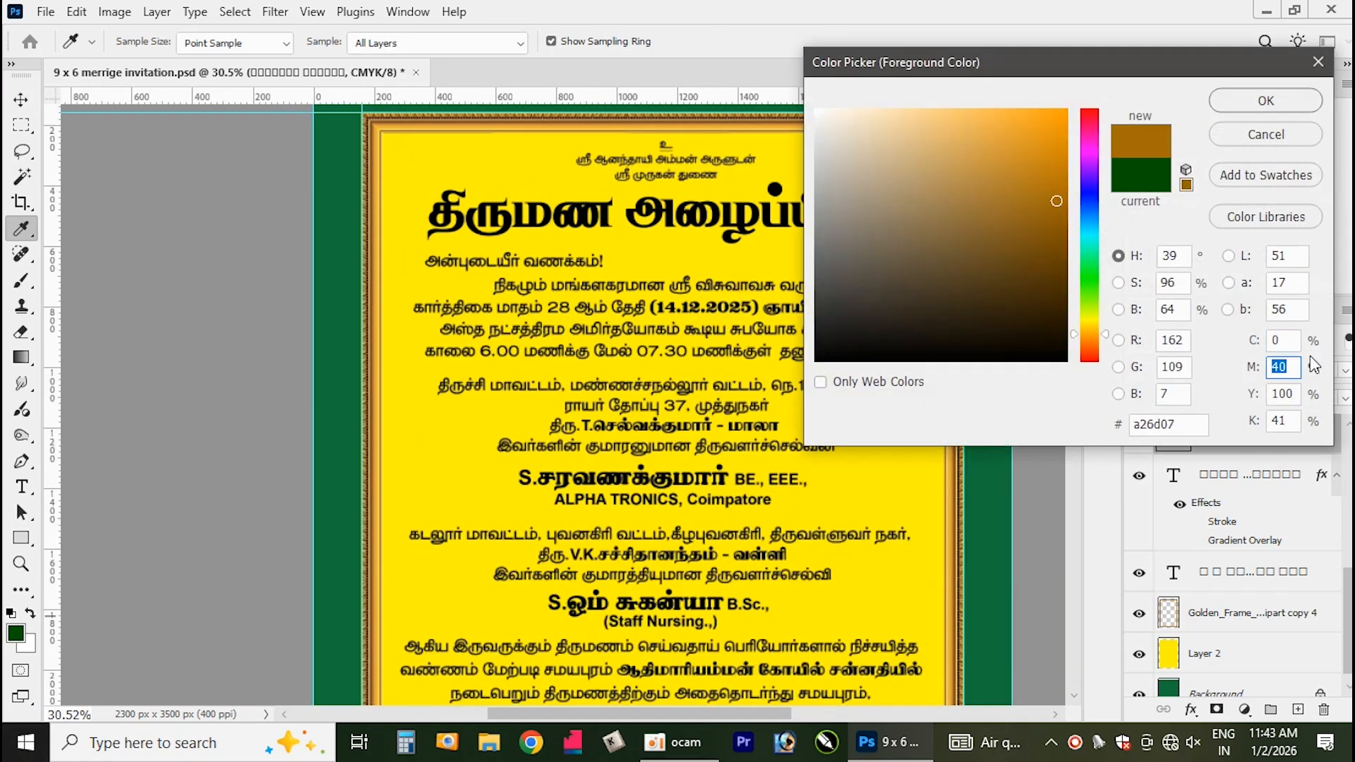
text(100)
key(Tab)
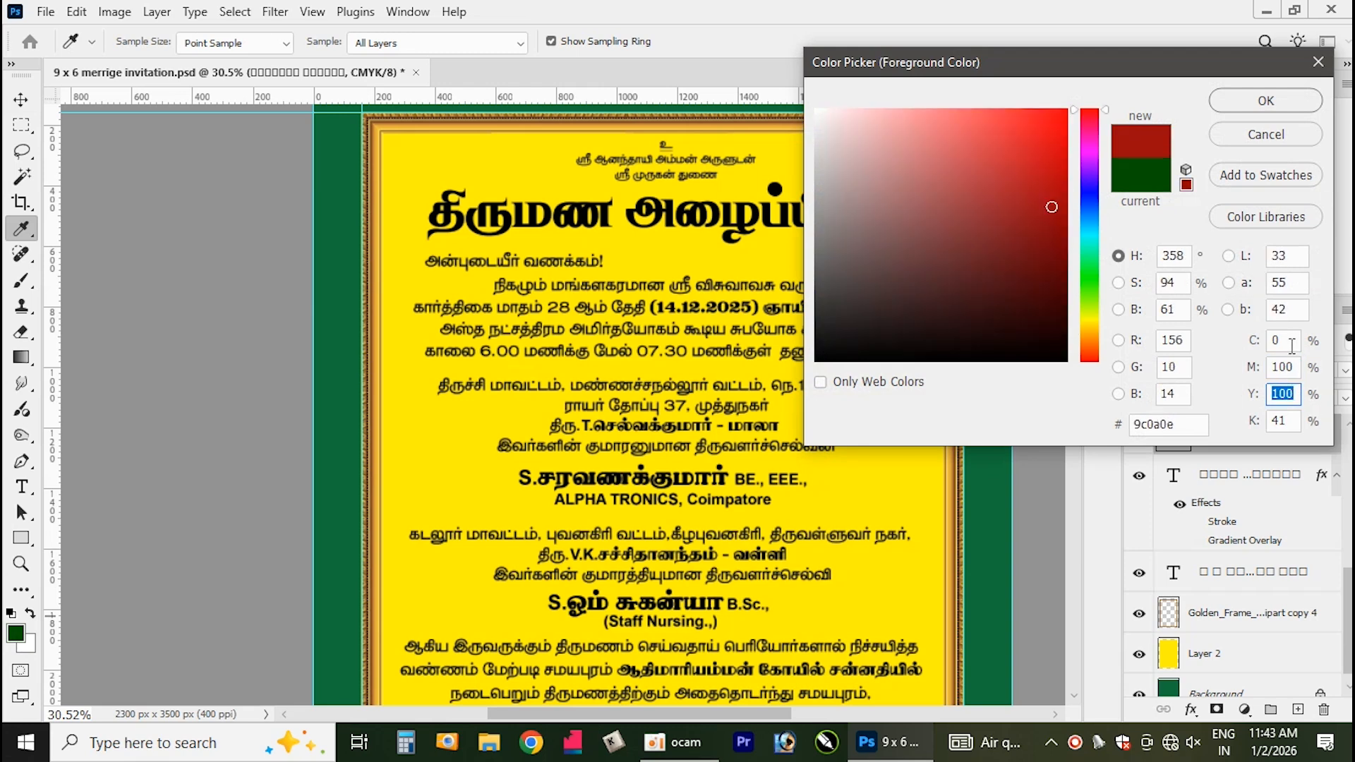
click(1292, 345)
text(500)
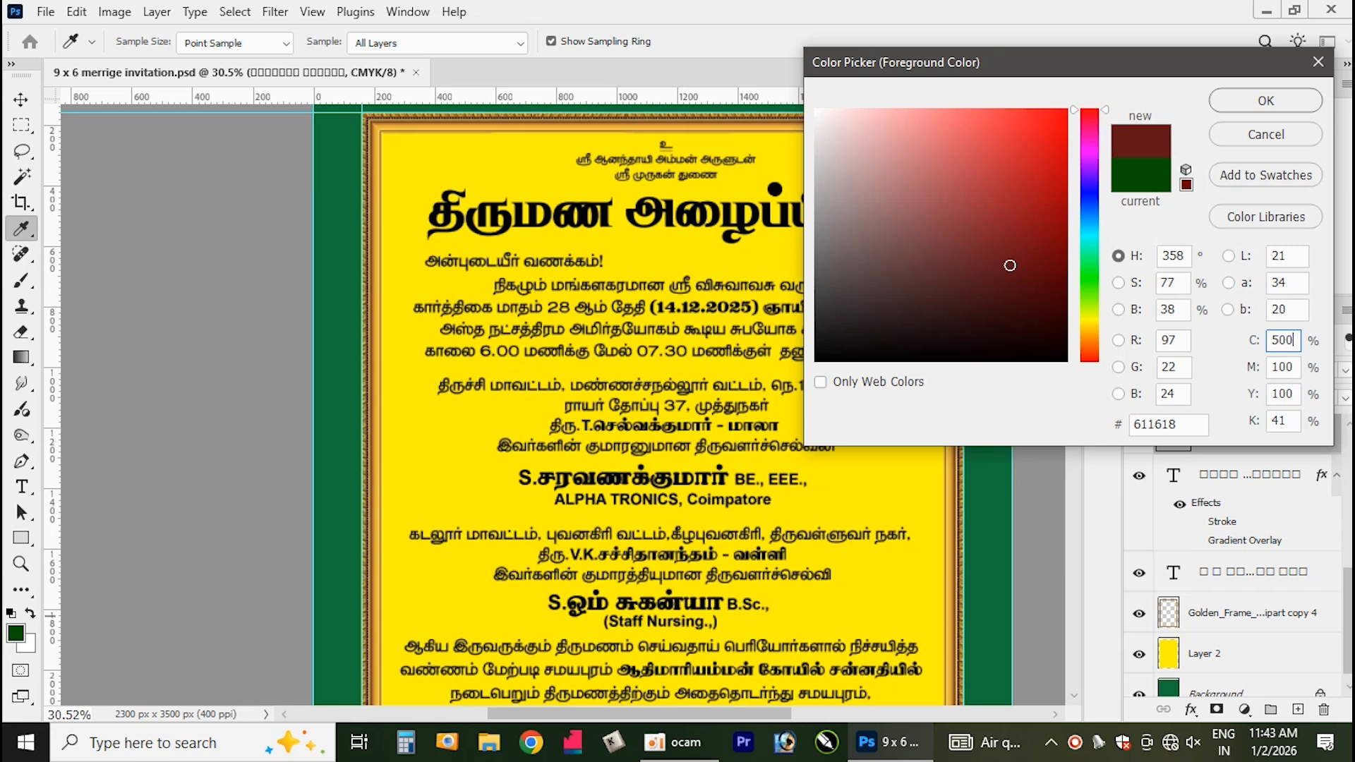
key(Tab)
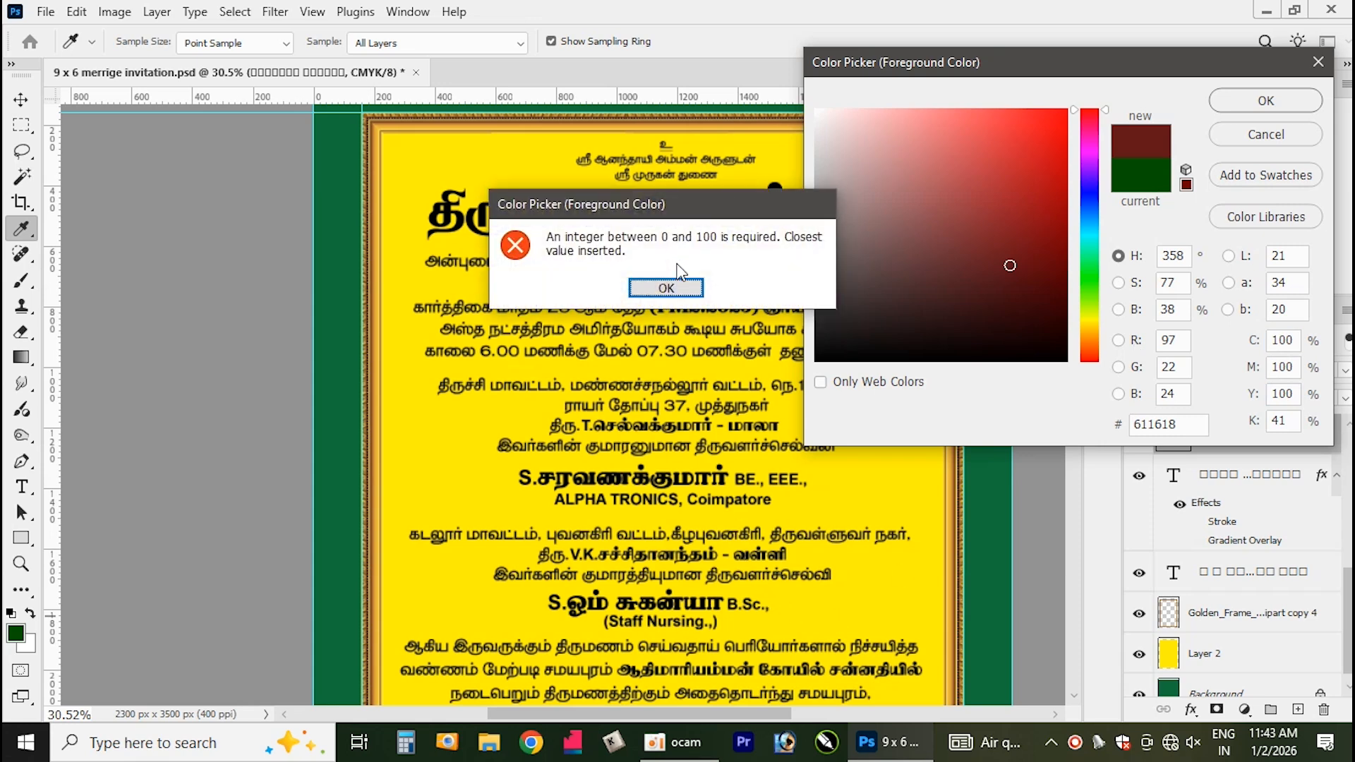
click(666, 288)
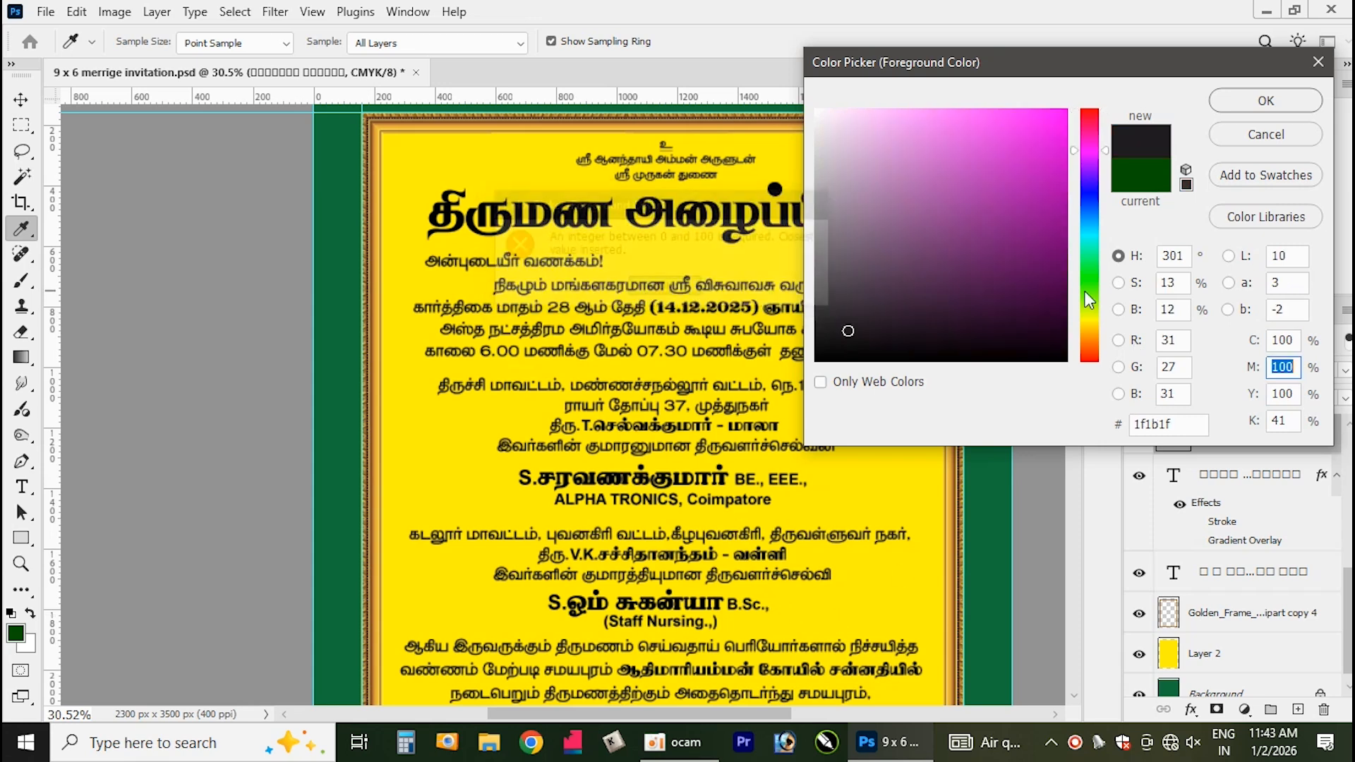
click(1290, 418)
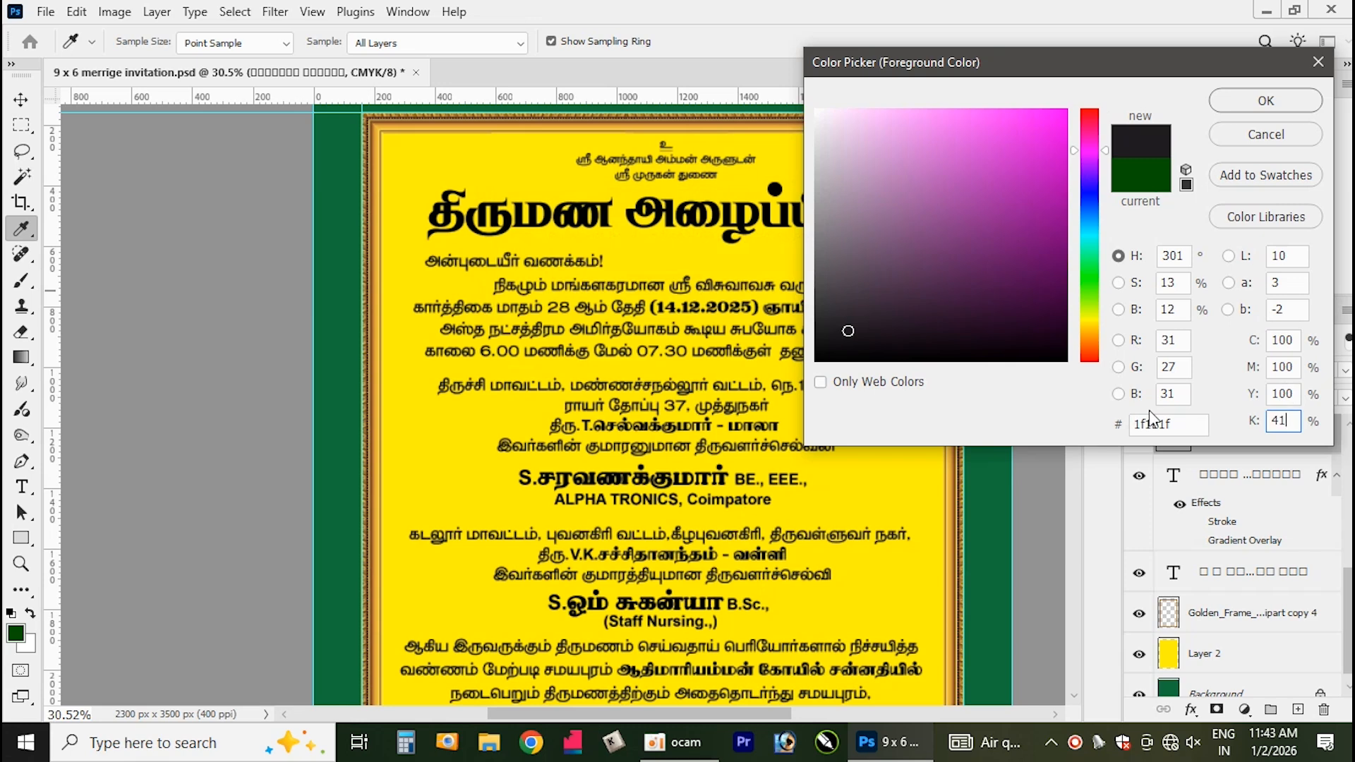
key(BackSpace)
key(BackSpace)
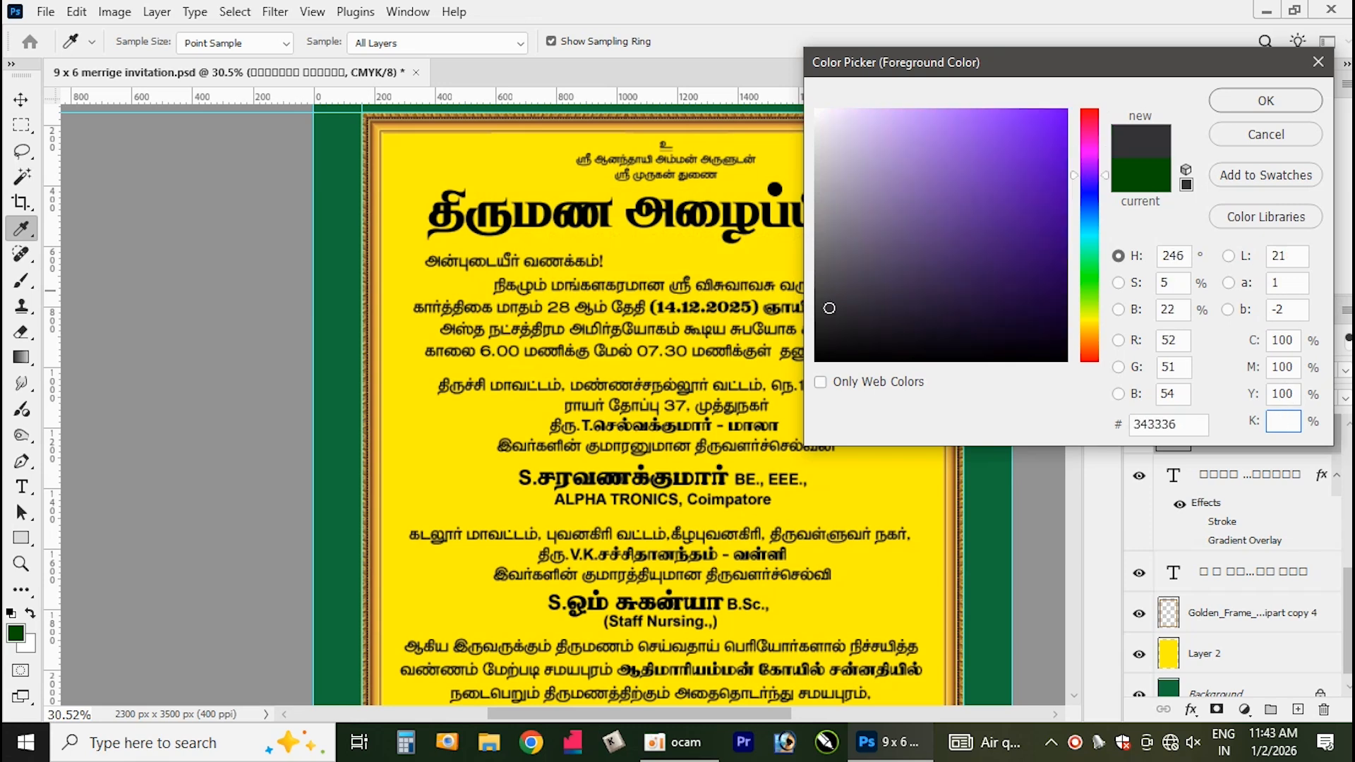
key(Return)
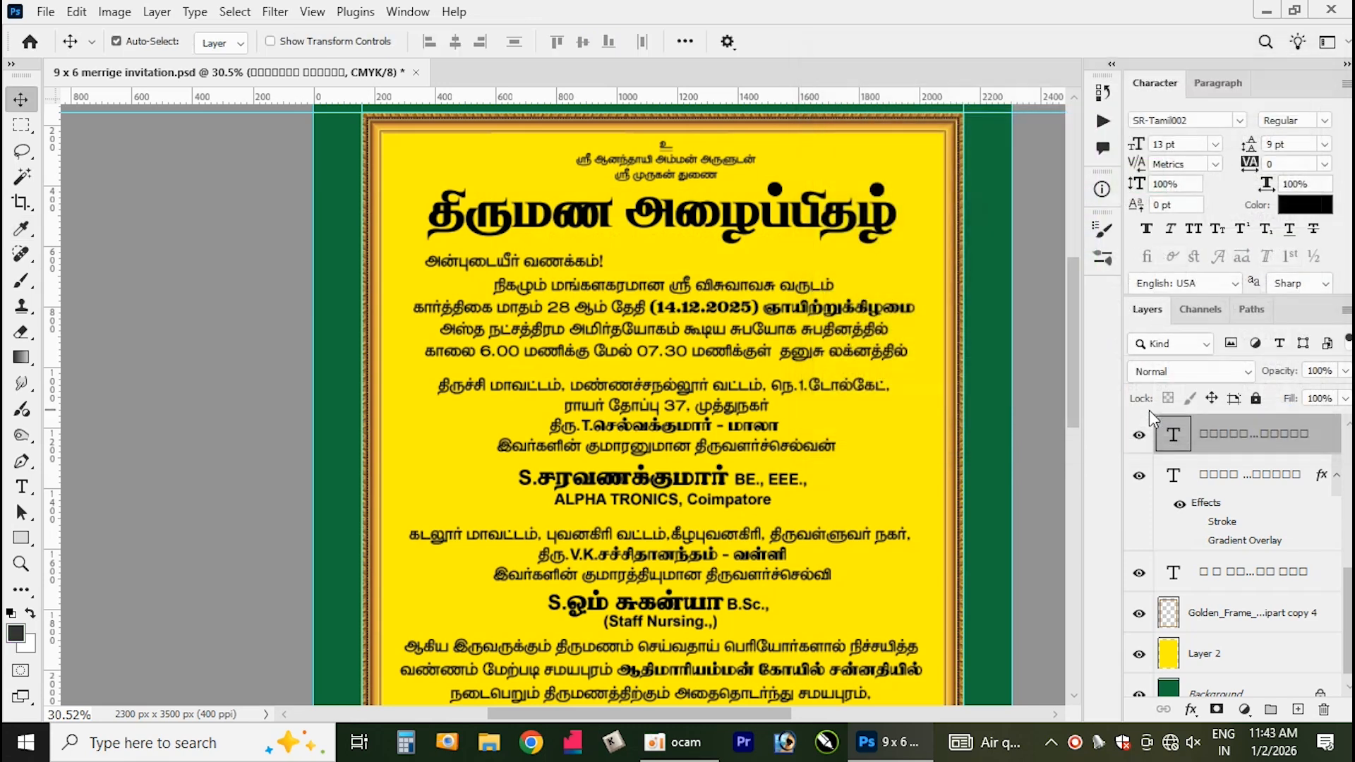
Change the foreground colour to blue with M 50 and Y 0, and recolour the greeting line below the title with it.
click(16, 633)
click(1297, 393)
text(0)
double_click(1295, 366)
text(50)
key(Return)
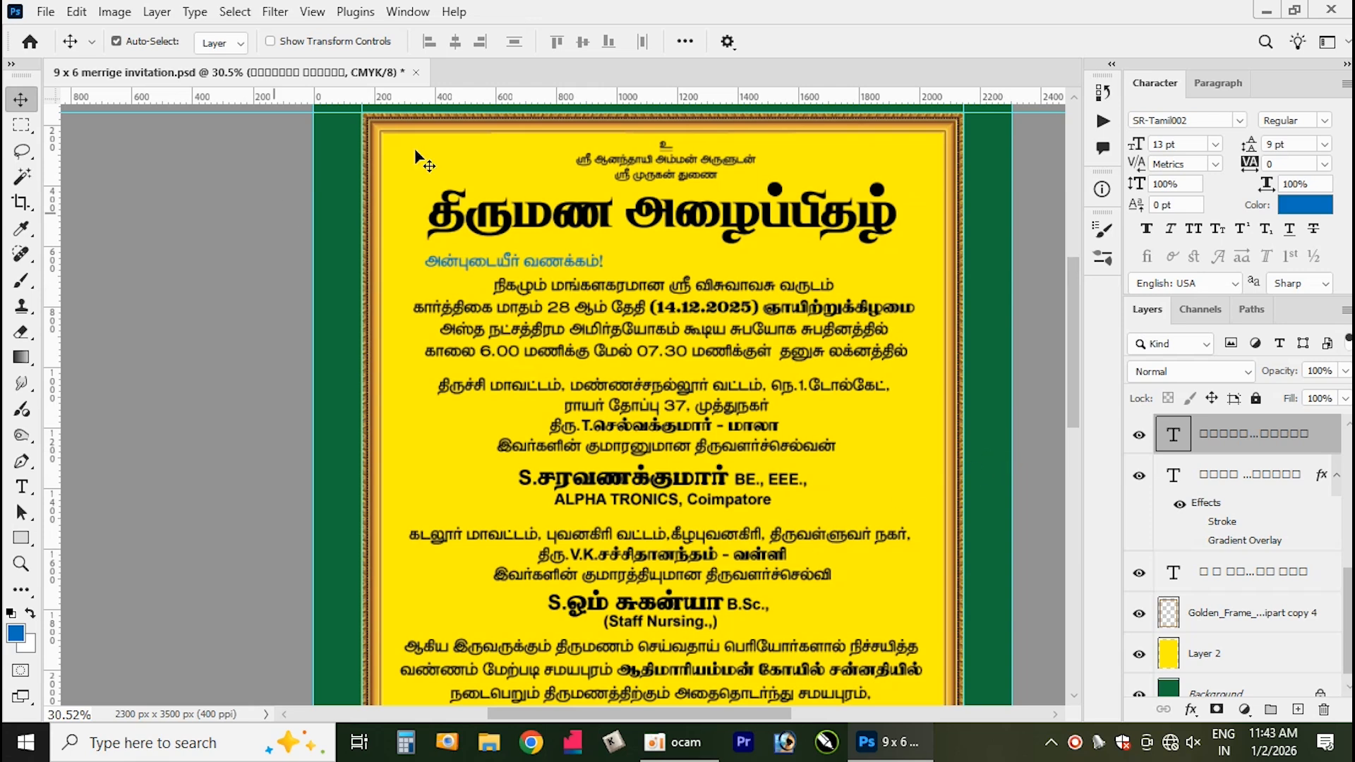
Set the foreground colour's magenta to 80, try the darker blue on the greeting line, and undo that recolouring.
click(16, 636)
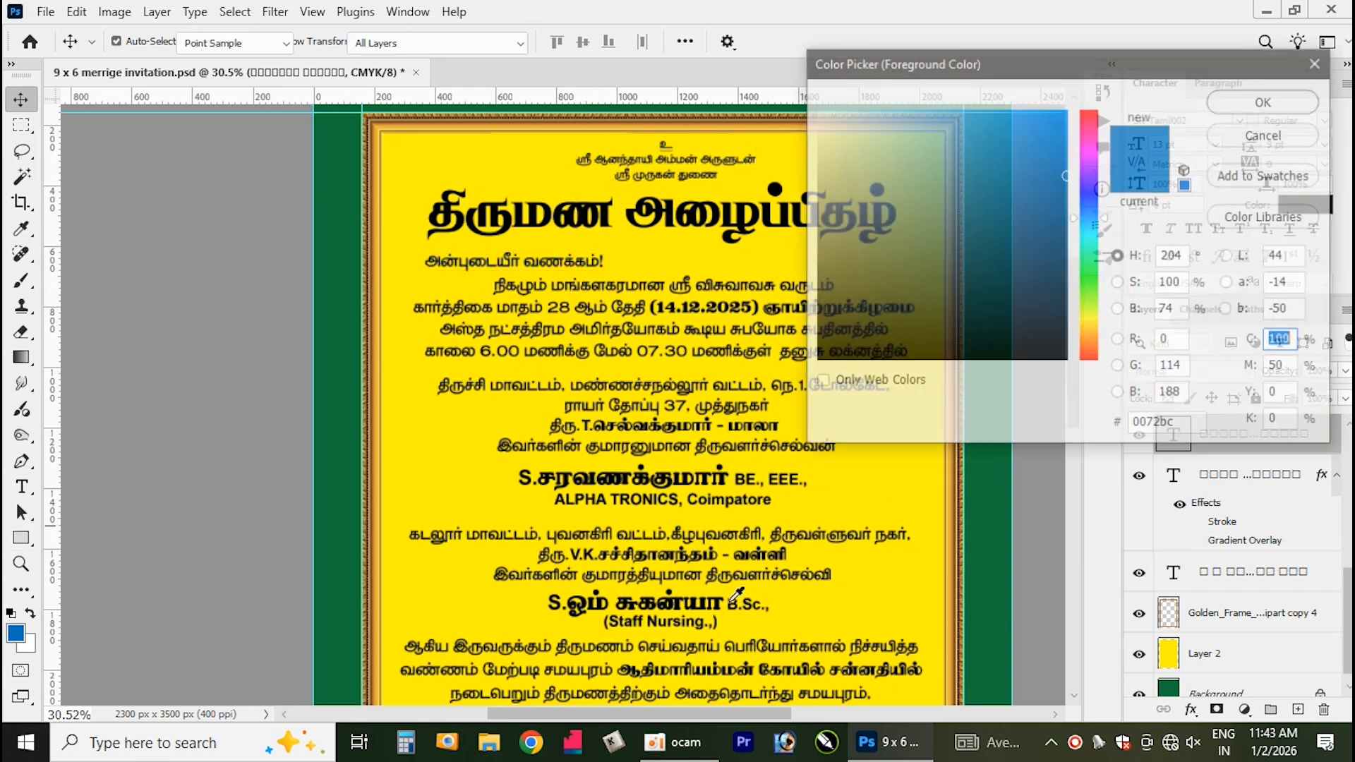
key(Tab)
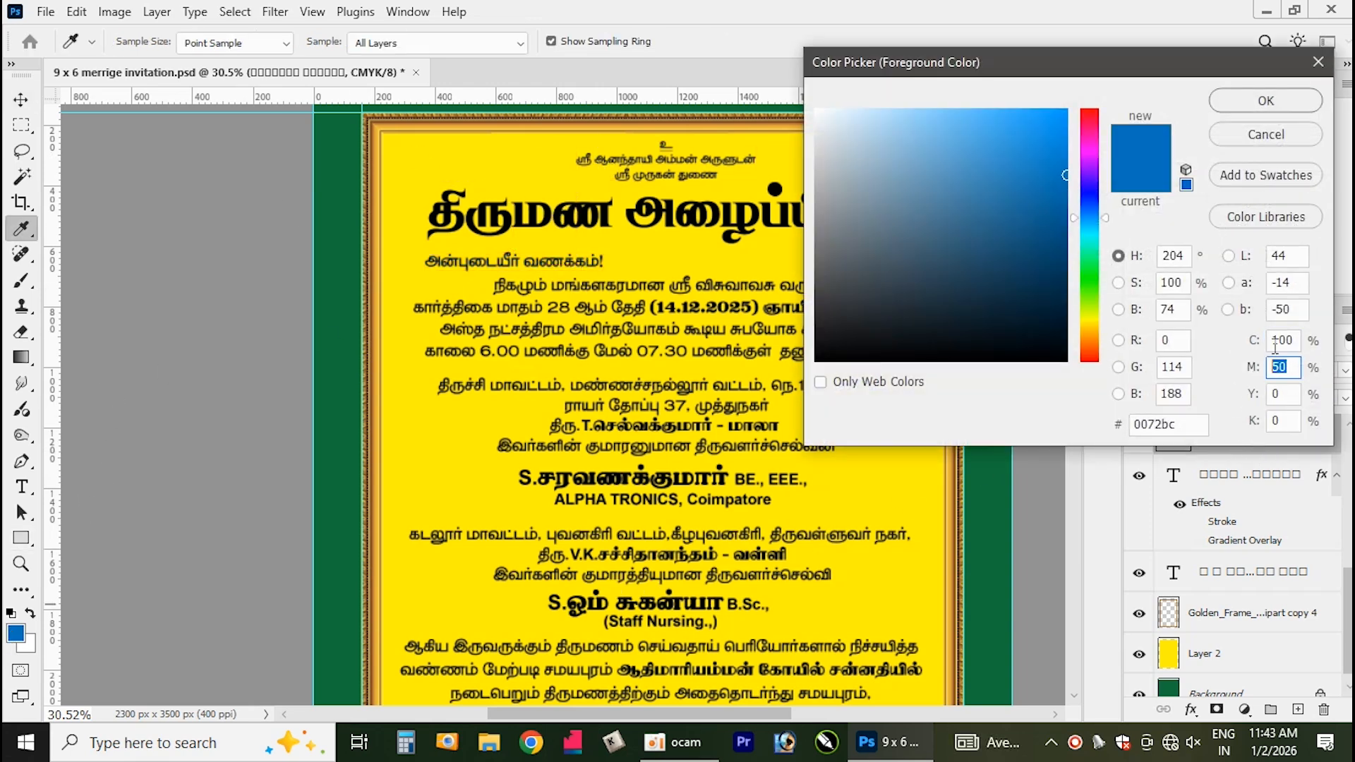
text(80)
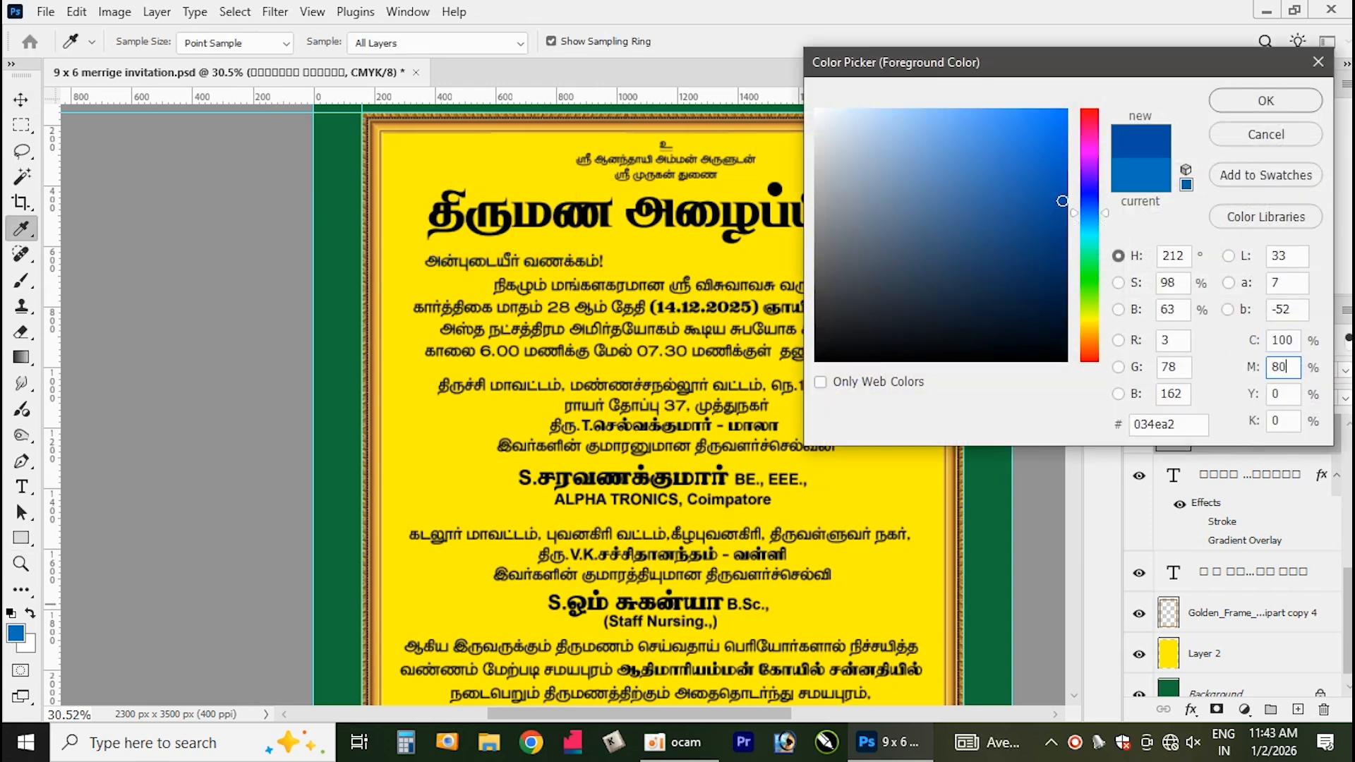
click(1301, 109)
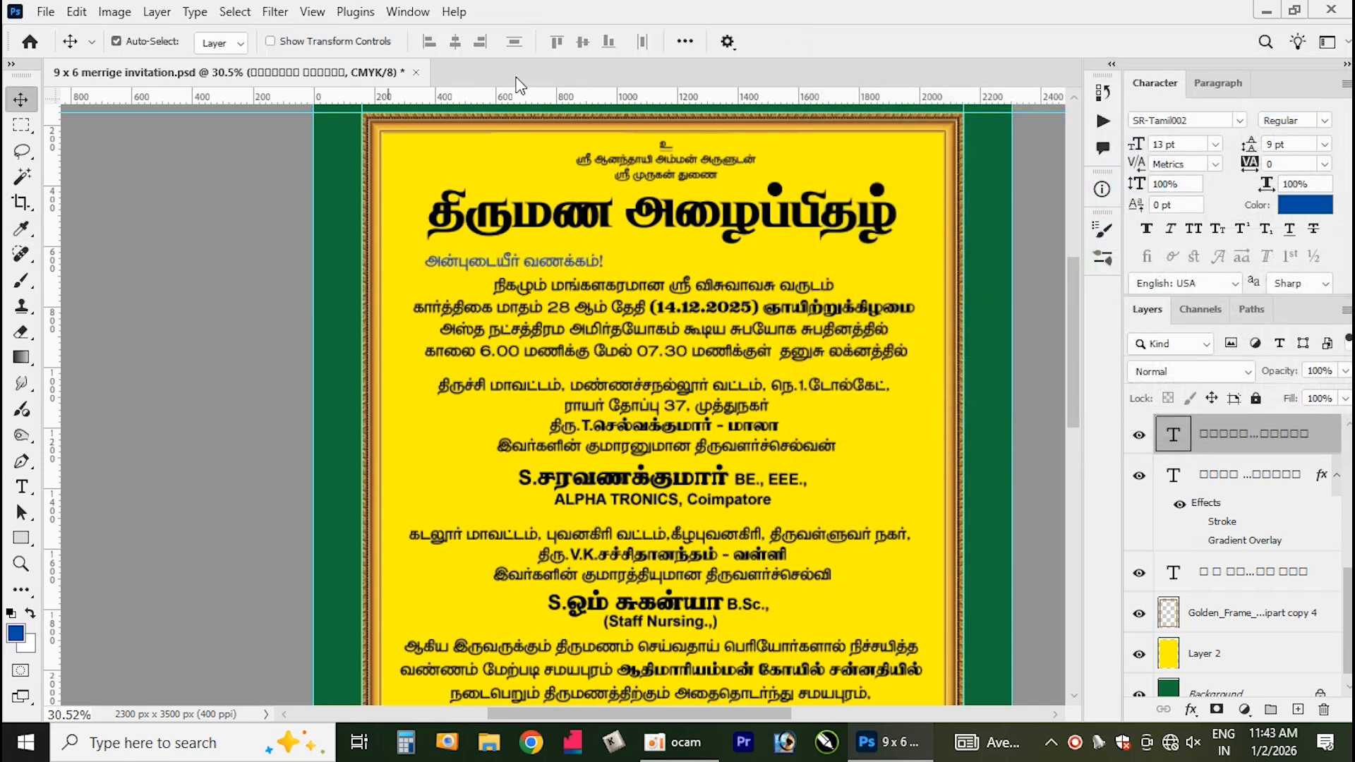
key(ctrl+z)
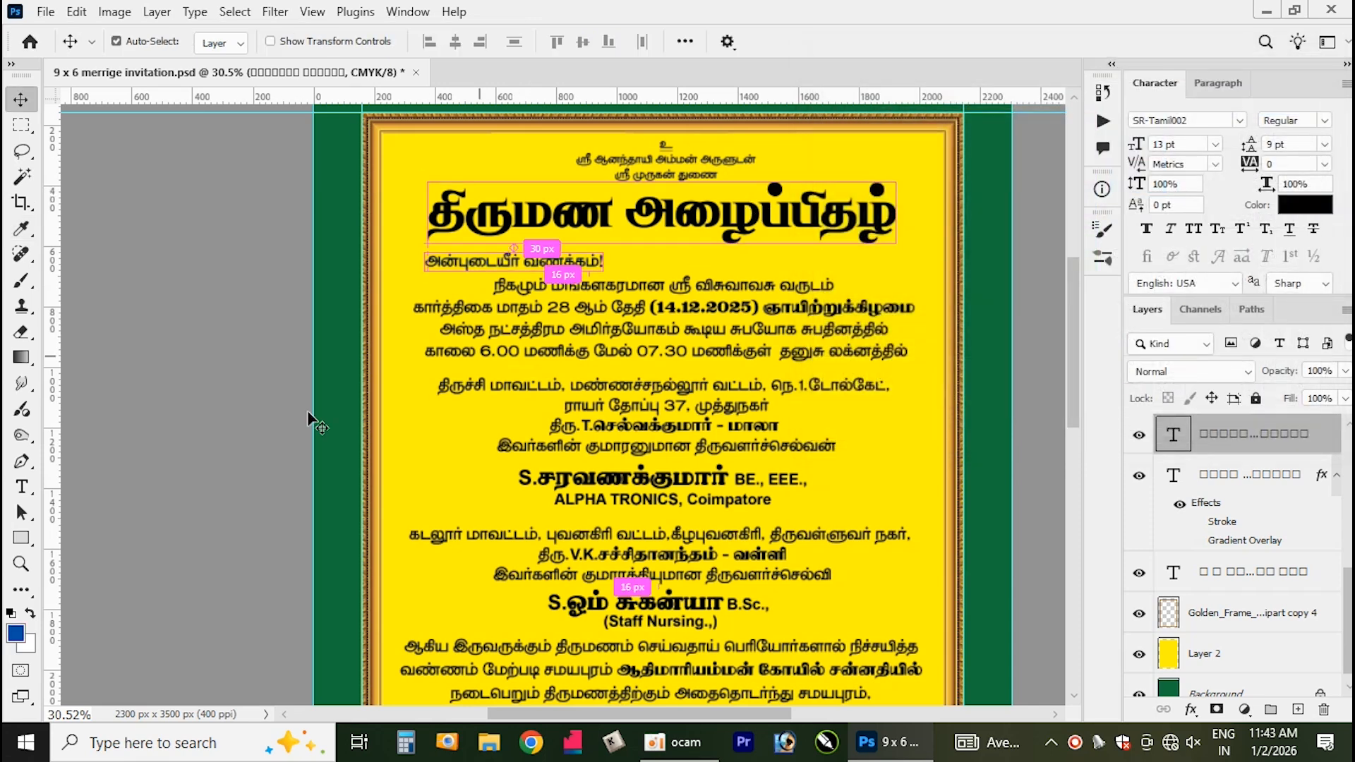
Try a brown foreground colour with C 0, M 50, Y 100 and K 50.
click(16, 634)
text(0)
key(Tab)
key(Tab)
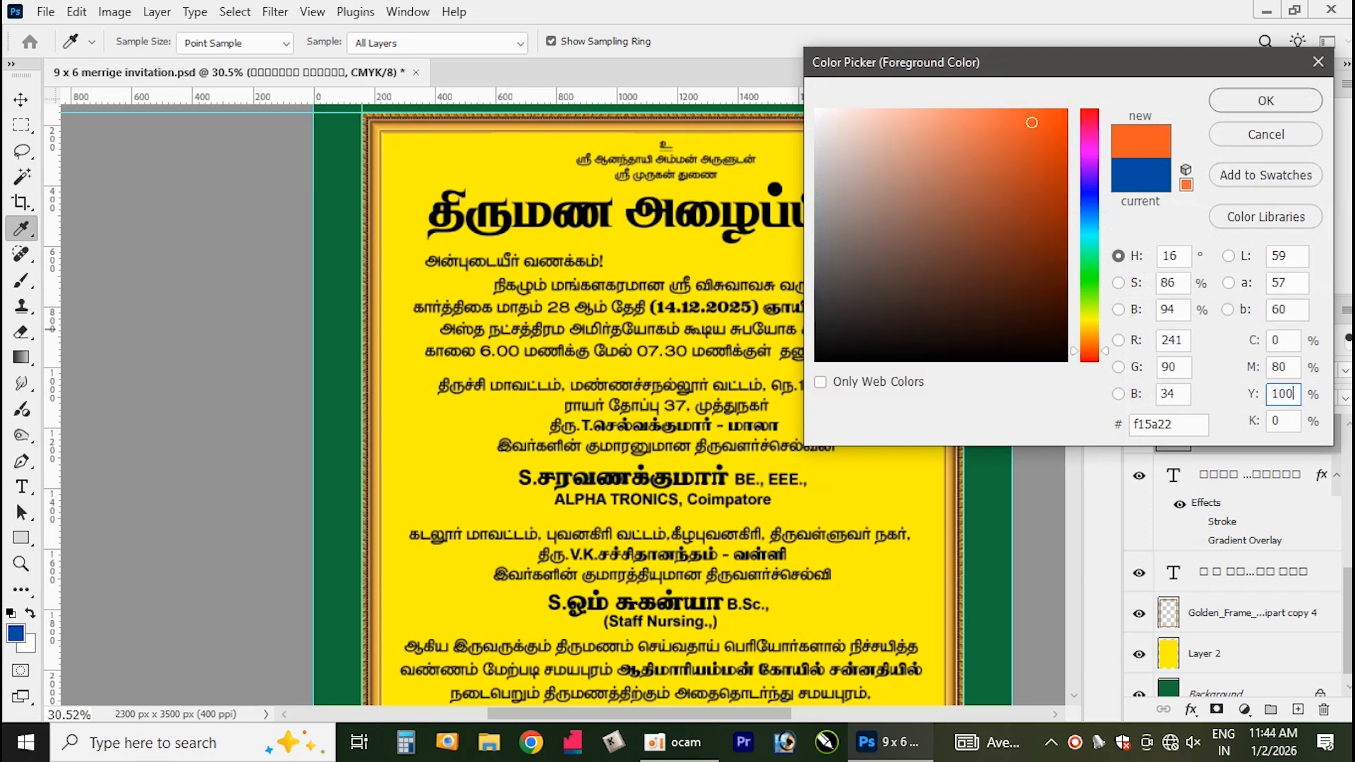
key(Tab)
text(50)
click(1279, 366)
text(50)
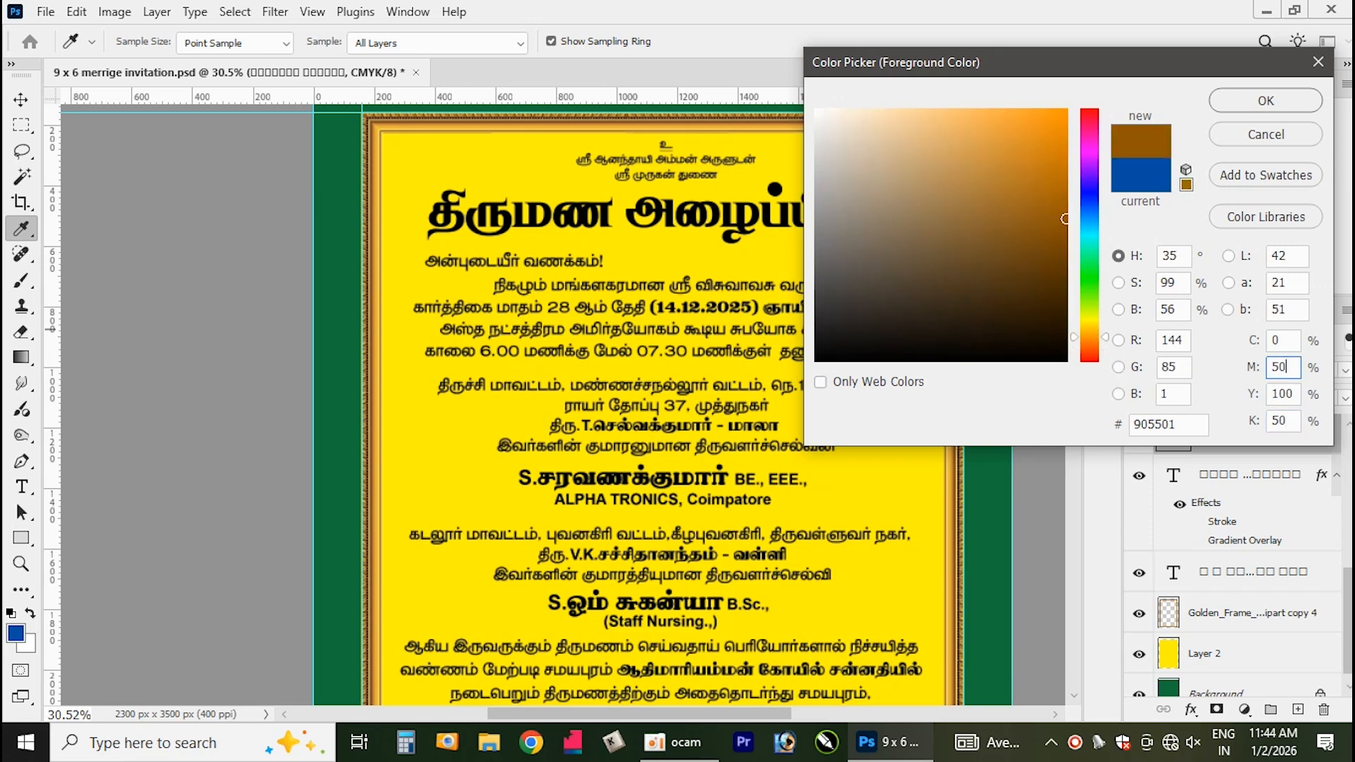
Change the foreground colour to a dark maroon and recolour the greeting line below the title with it.
click(1295, 420)
drag(1091, 199, 1090, 150)
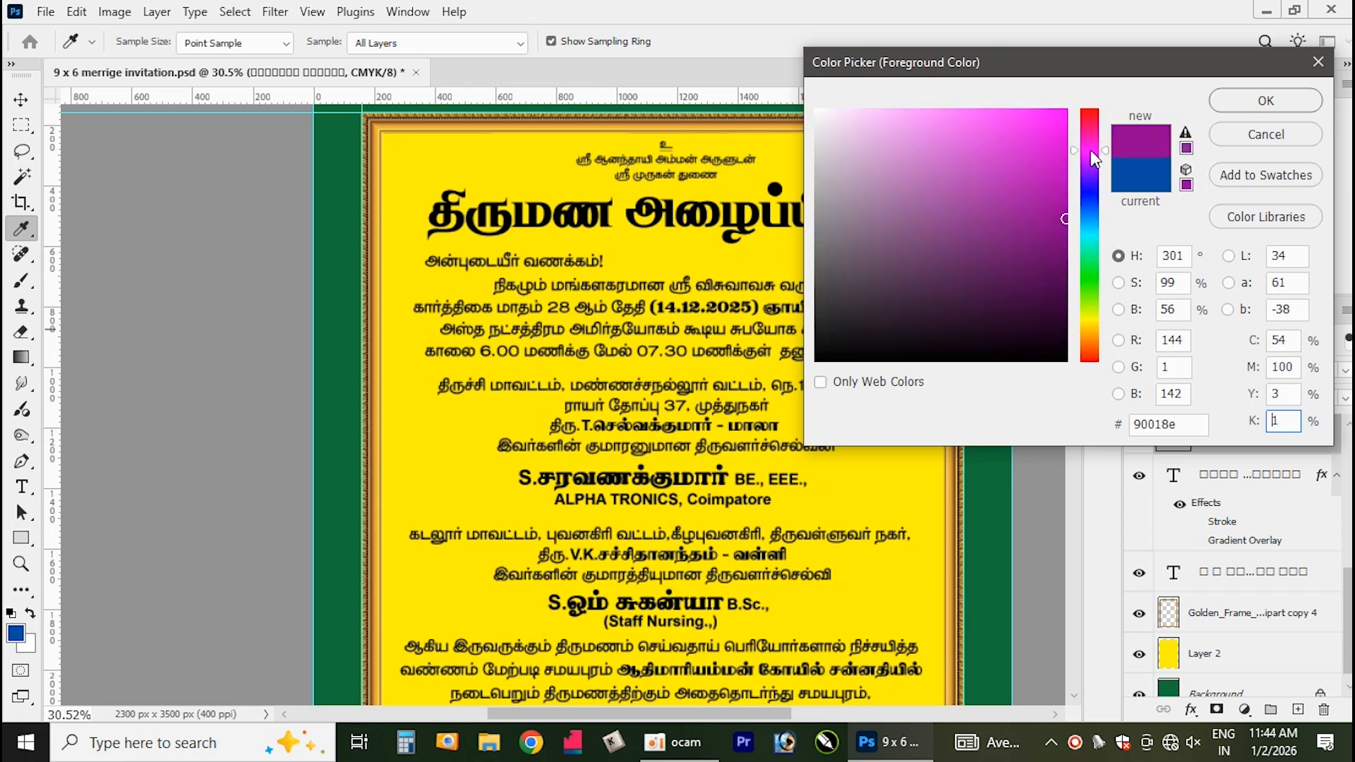
click(1095, 340)
drag(1052, 309, 1064, 295)
drag(1094, 341, 1094, 363)
drag(1063, 291, 1062, 266)
click(1306, 107)
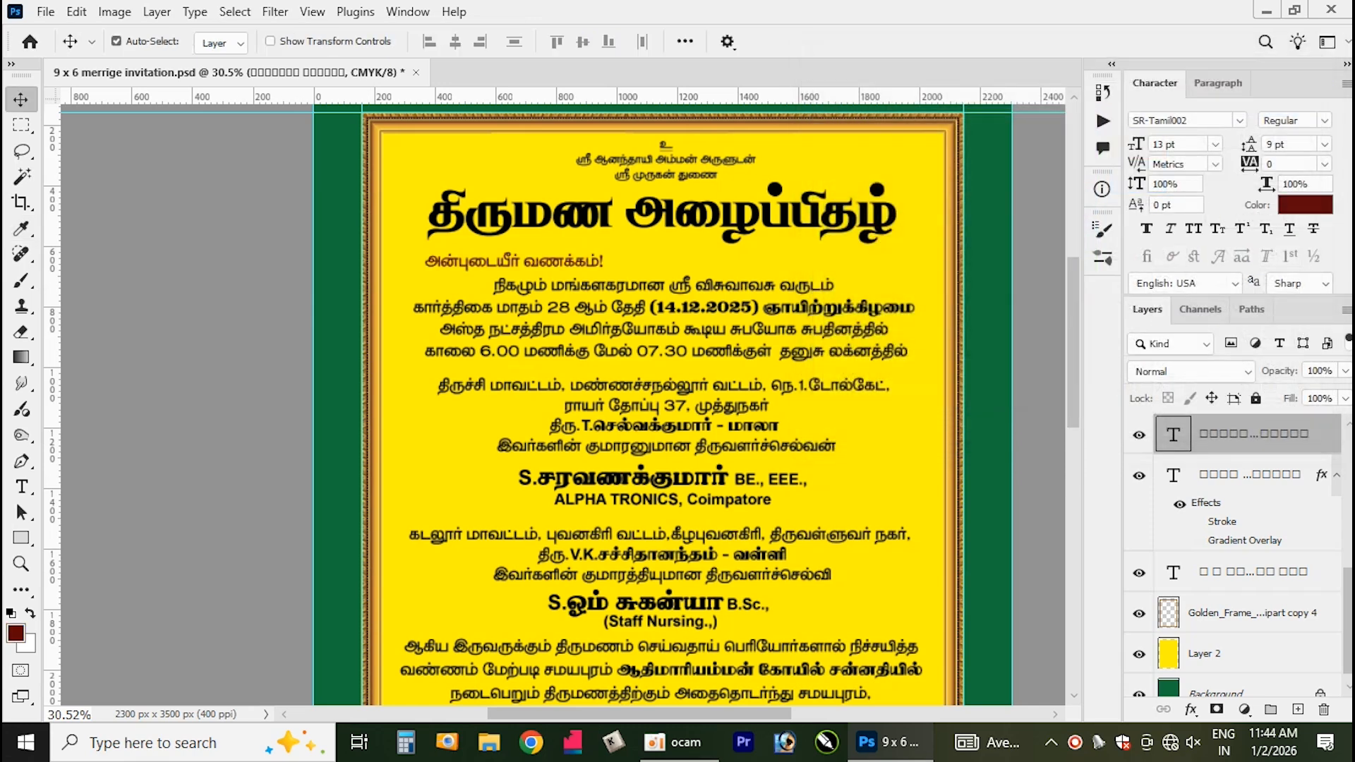
Recolour the opening lines, the title and the paragraph containing the wedding date with the dark maroon foreground colour.
click(624, 179)
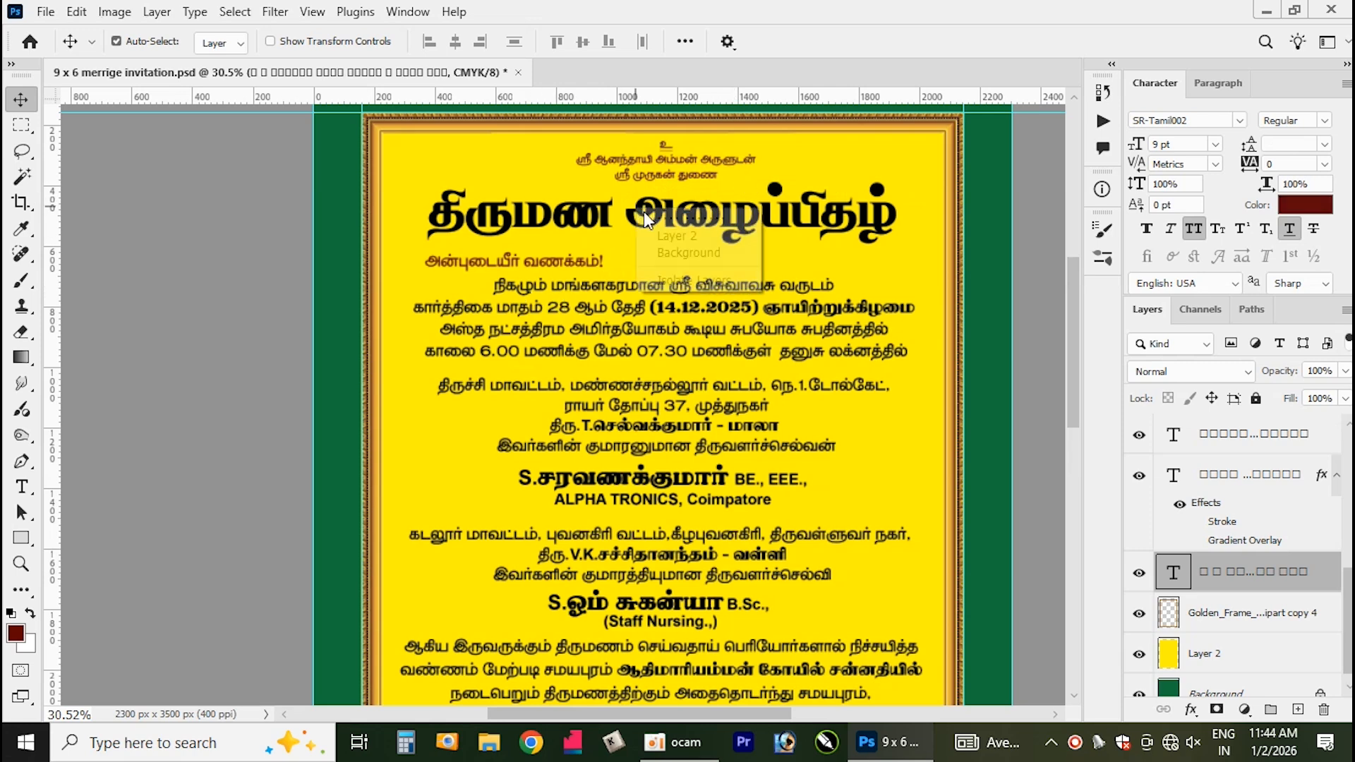
click(657, 207)
right_click(625, 288)
click(660, 299)
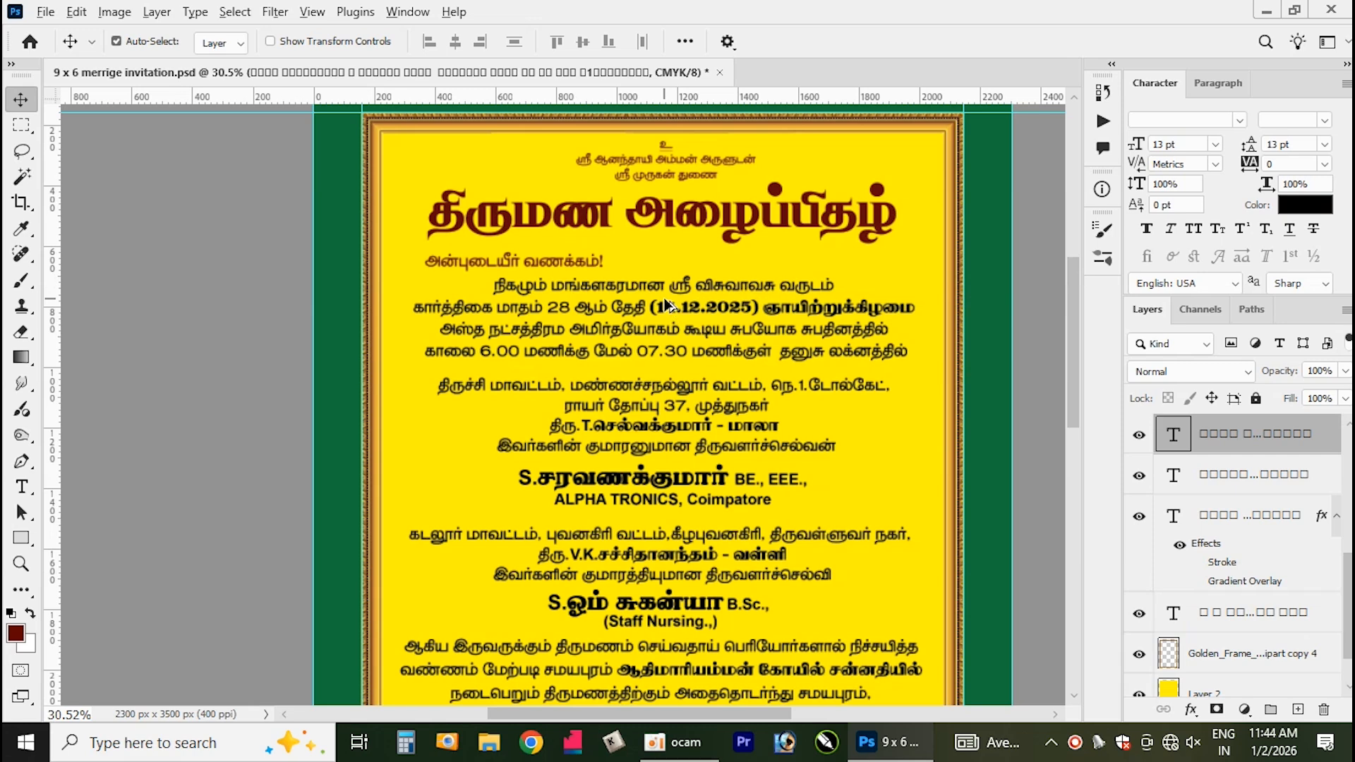
Apply the dark maroon to the groom's family block, the groom's name block and the bride's family block.
right_click(665, 388)
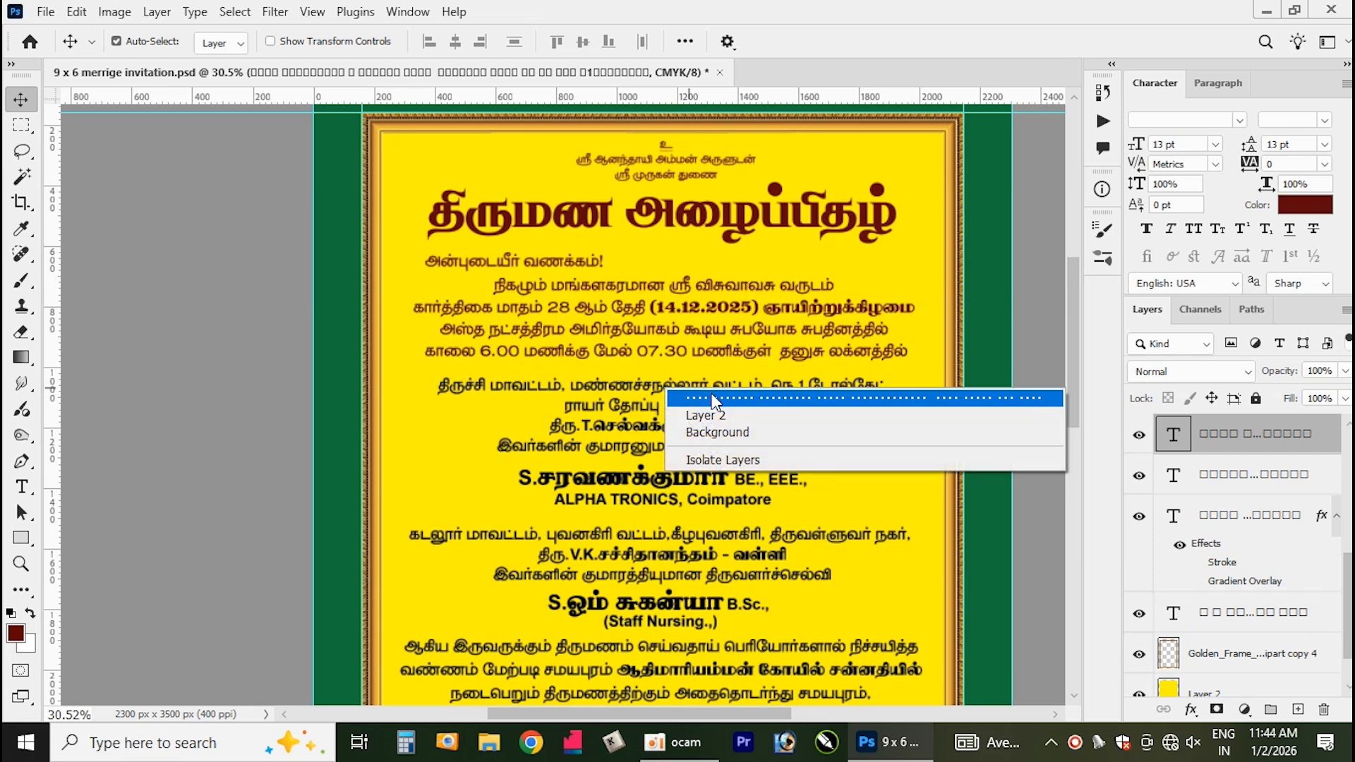
click(714, 399)
right_click(628, 480)
click(668, 487)
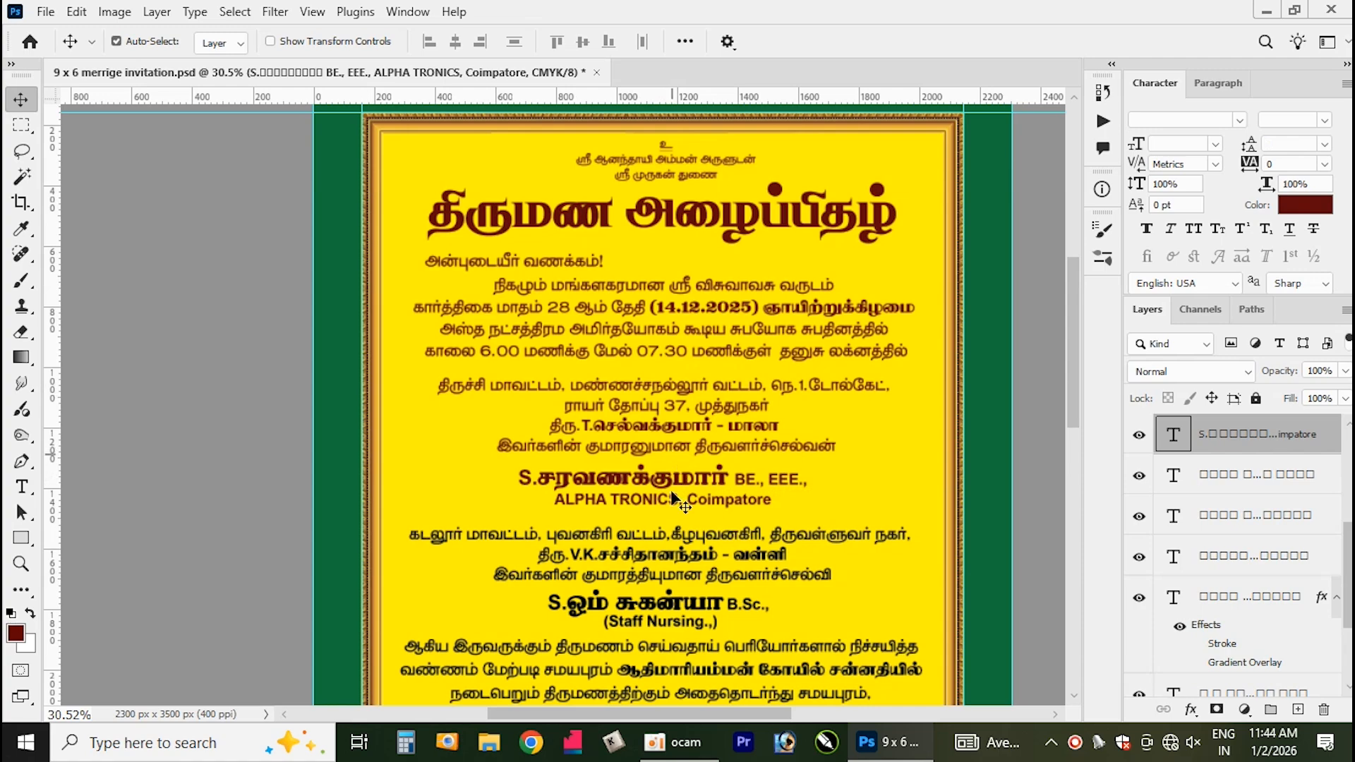
right_click(657, 546)
click(719, 561)
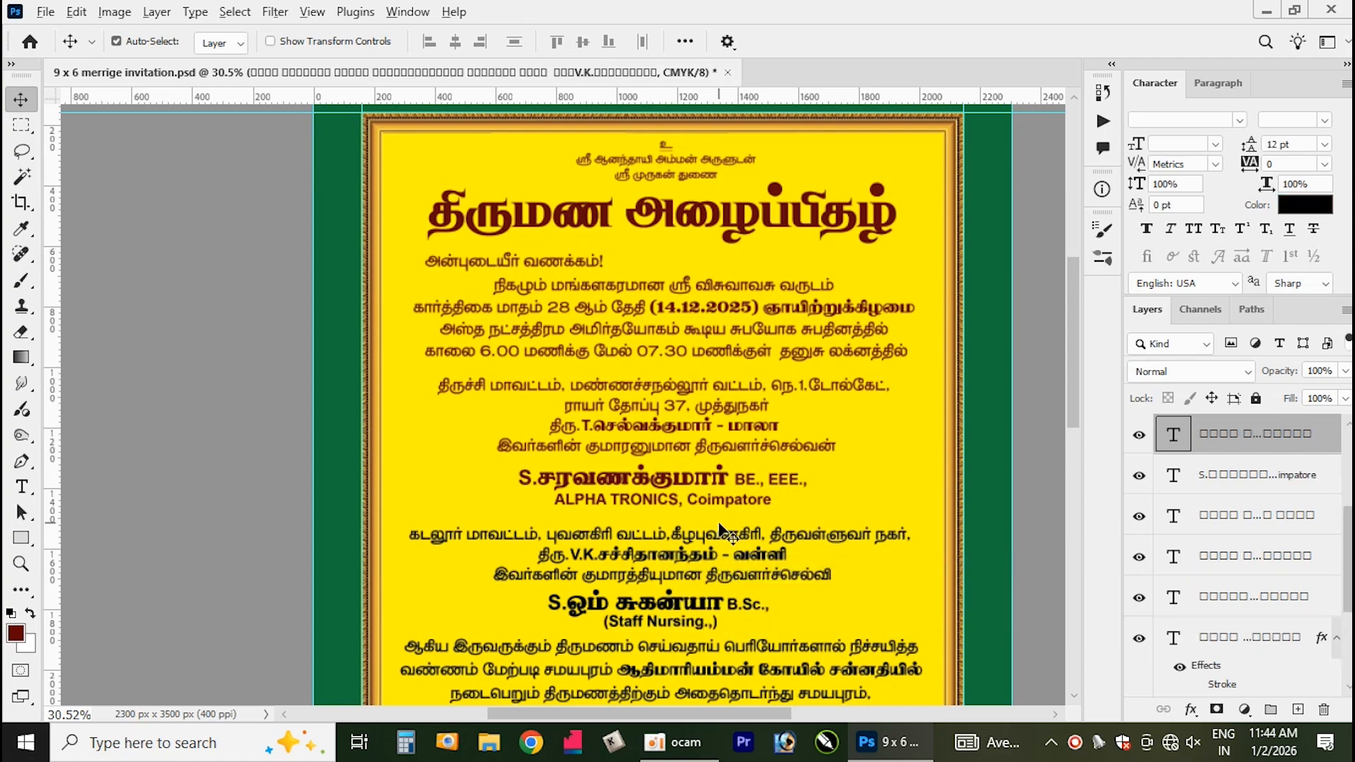
Apply the dark maroon to the bride's name block and the venue paragraph below it.
scroll(720, 525, down, 1)
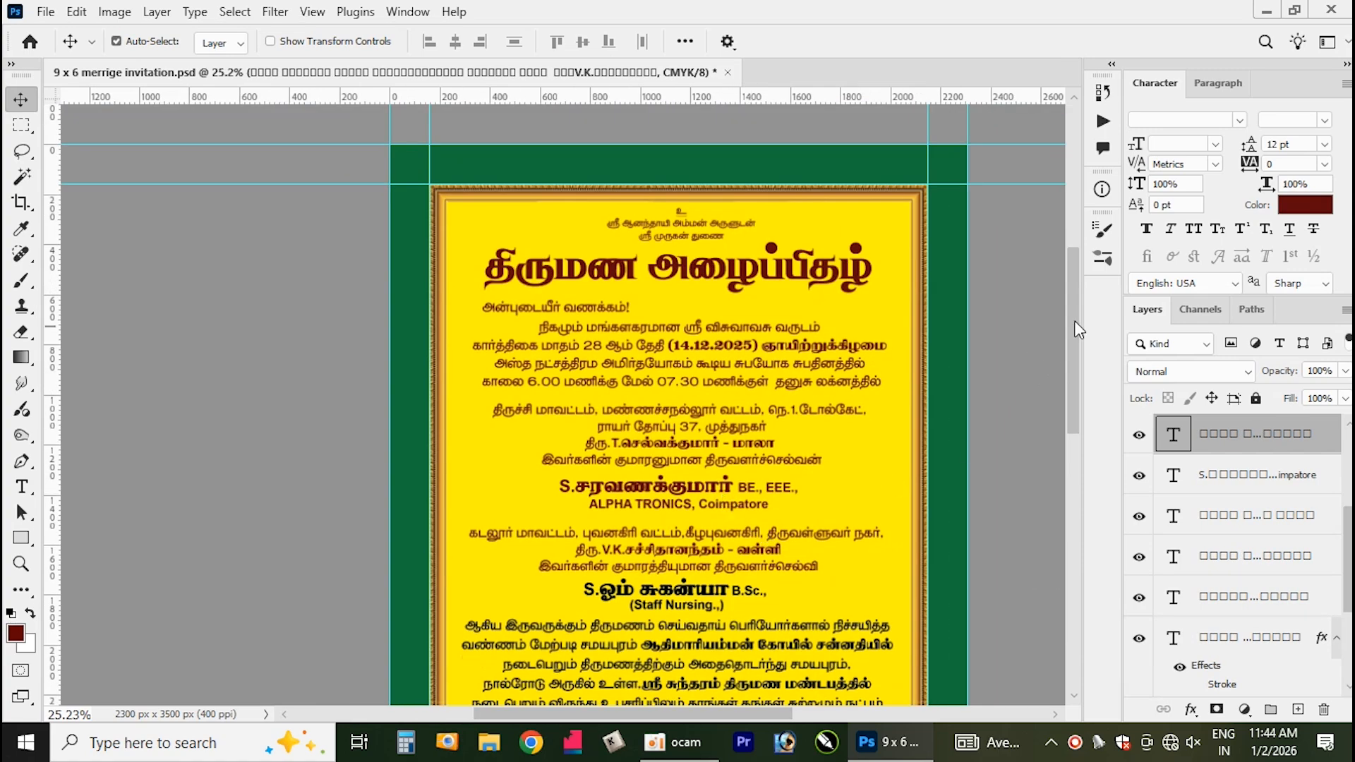
scroll(667, 396, up, 1)
scroll(668, 396, down, 2)
right_click(662, 382)
click(698, 390)
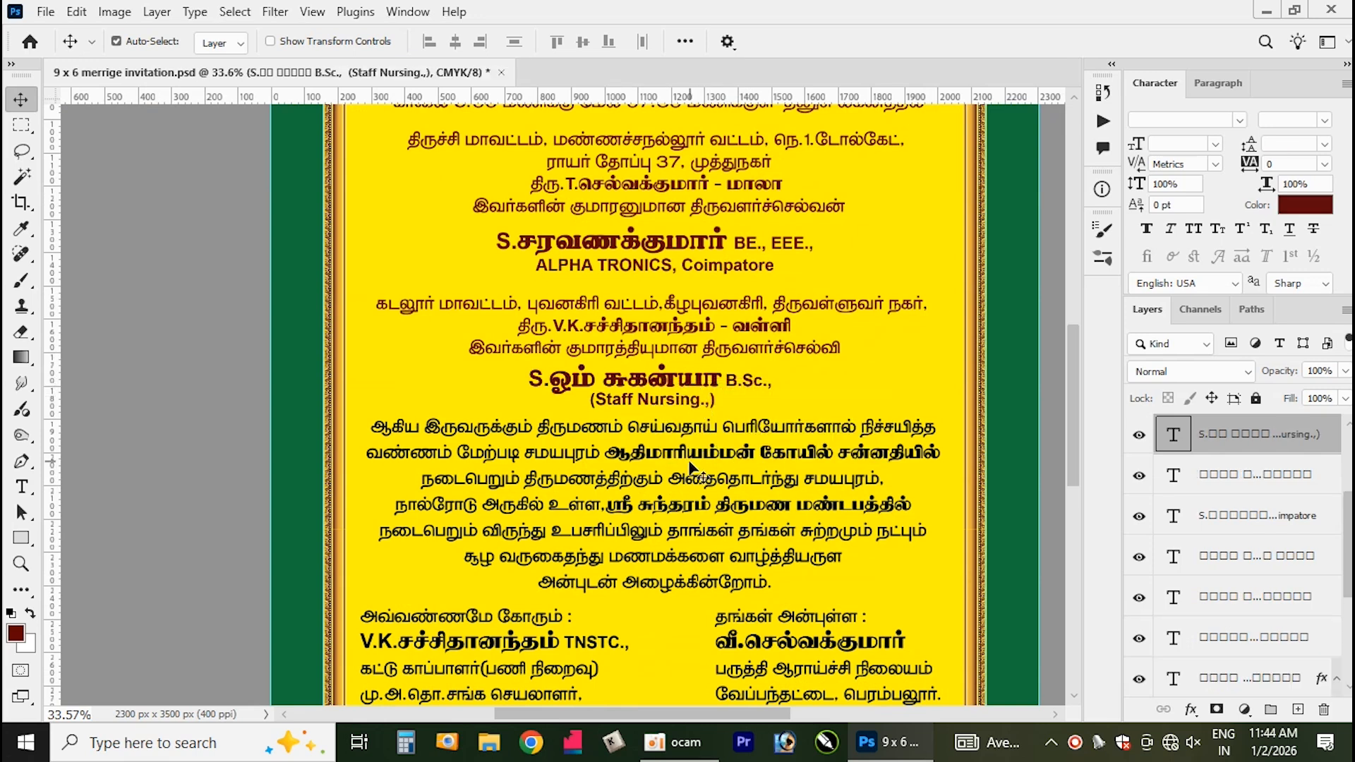
right_click(765, 455)
click(784, 473)
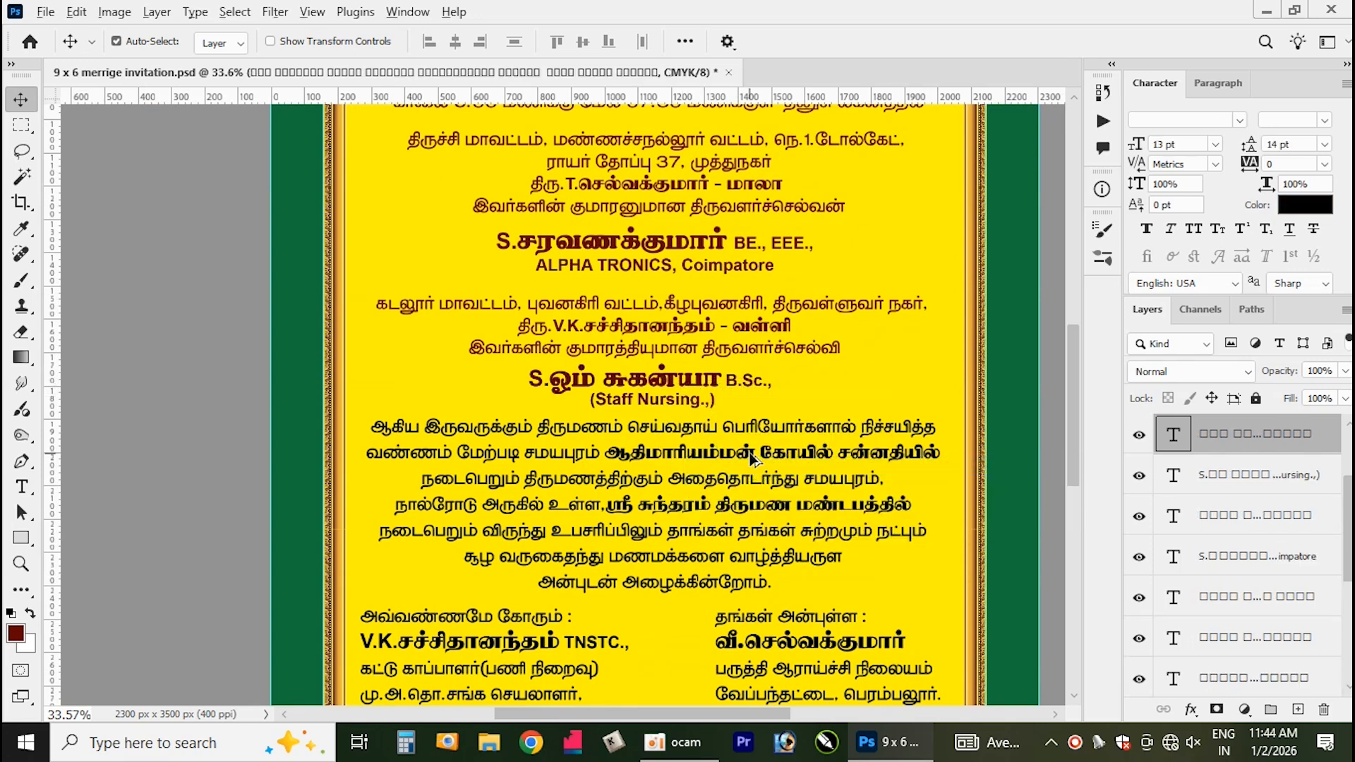
Apply the dark maroon to both signatory blocks at the end of the invitation.
drag(1072, 435, 1074, 490)
right_click(778, 441)
click(835, 452)
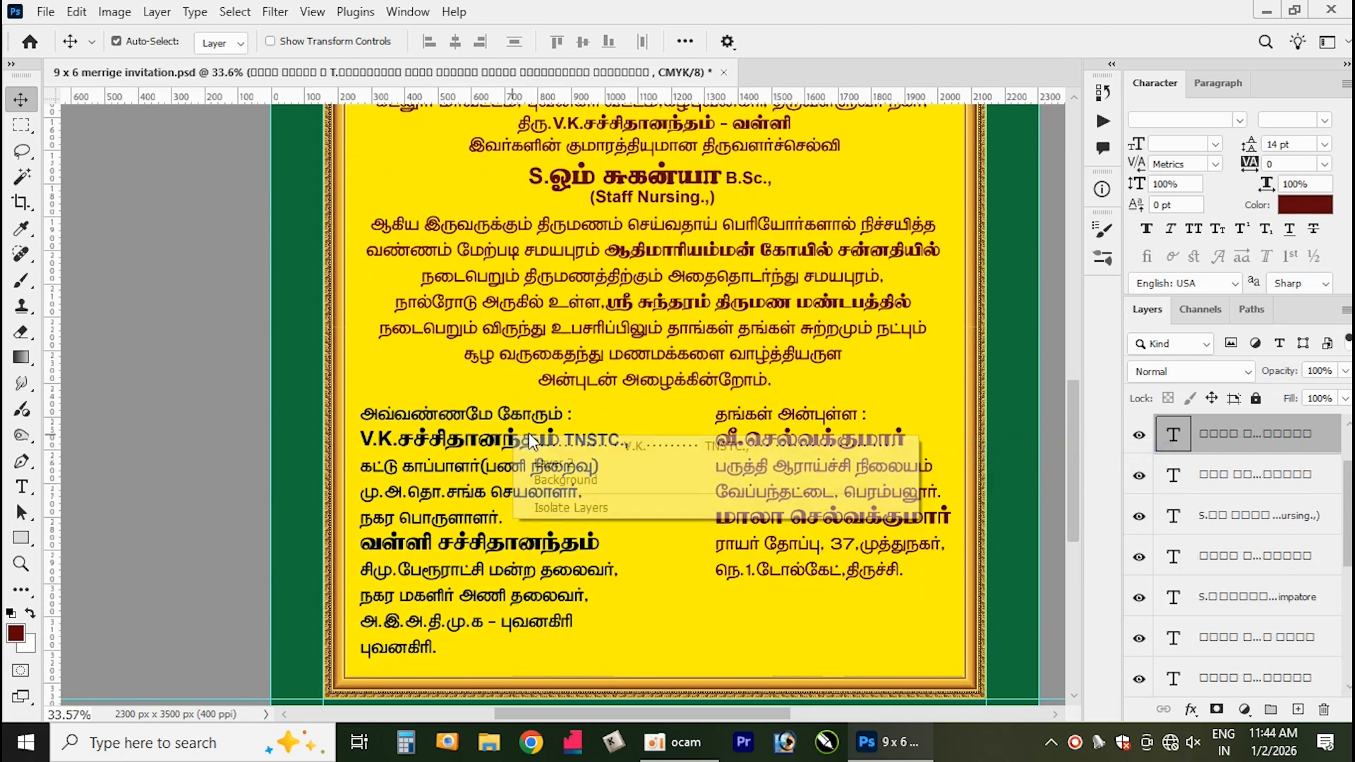
click(571, 445)
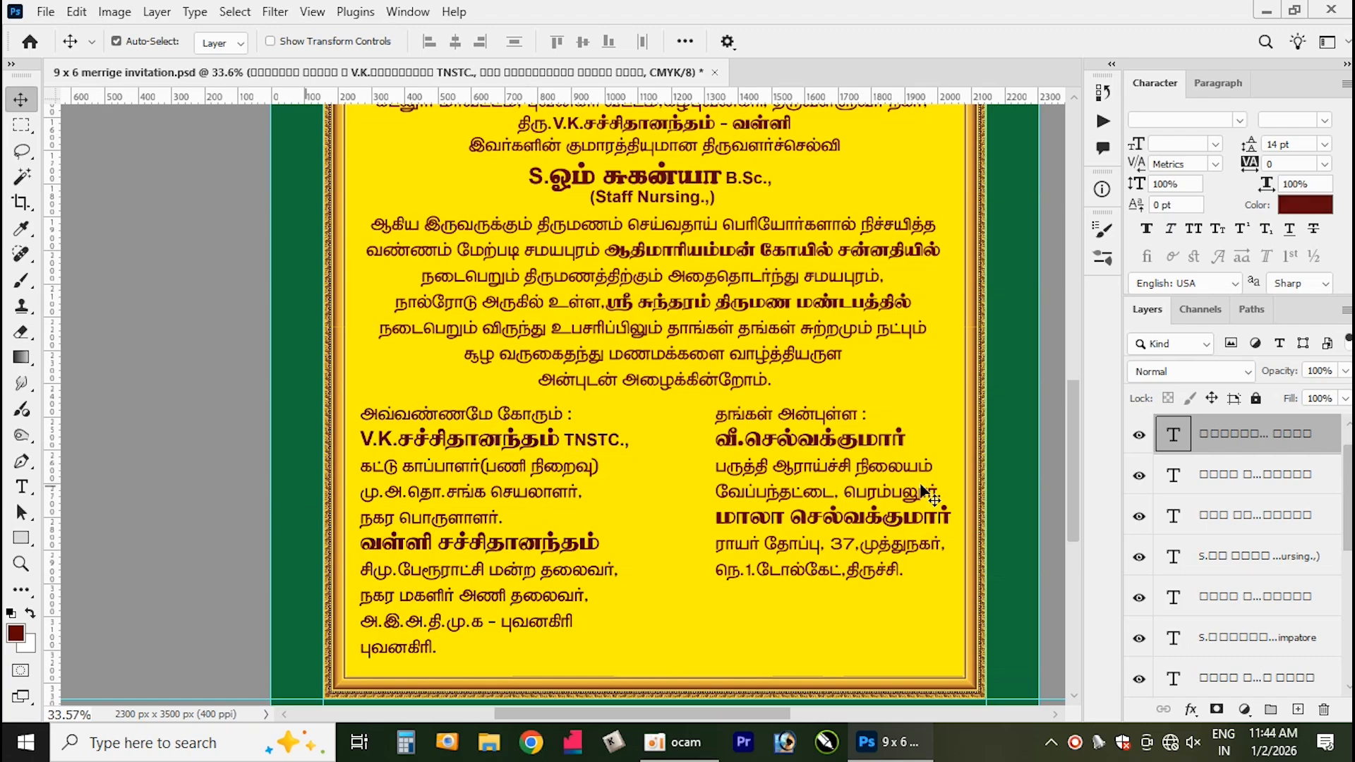
Swap the foreground and background colours, and set the foreground to purple with C 59, M 100, Y 20 and K 7.
drag(1075, 451, 1038, 320)
scroll(674, 317, down, 1)
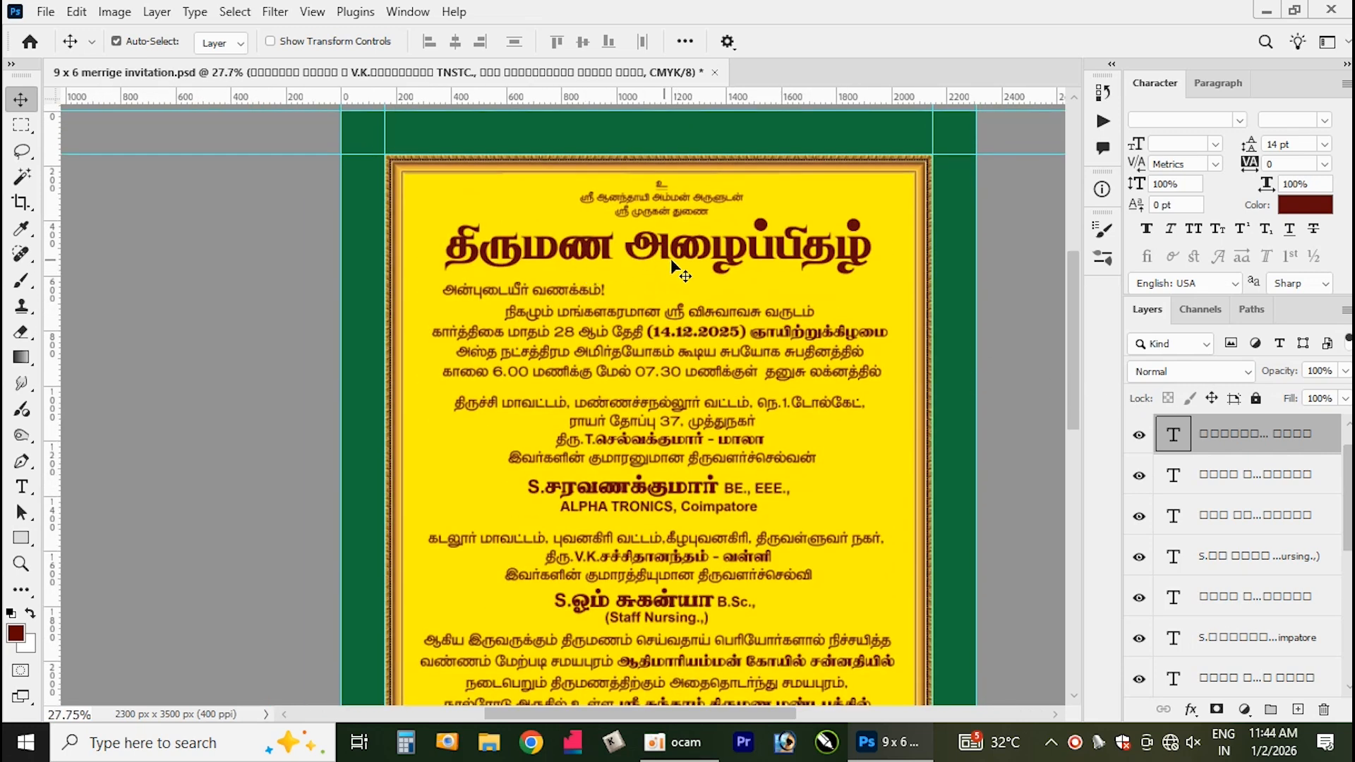
scroll(674, 262, up, 1)
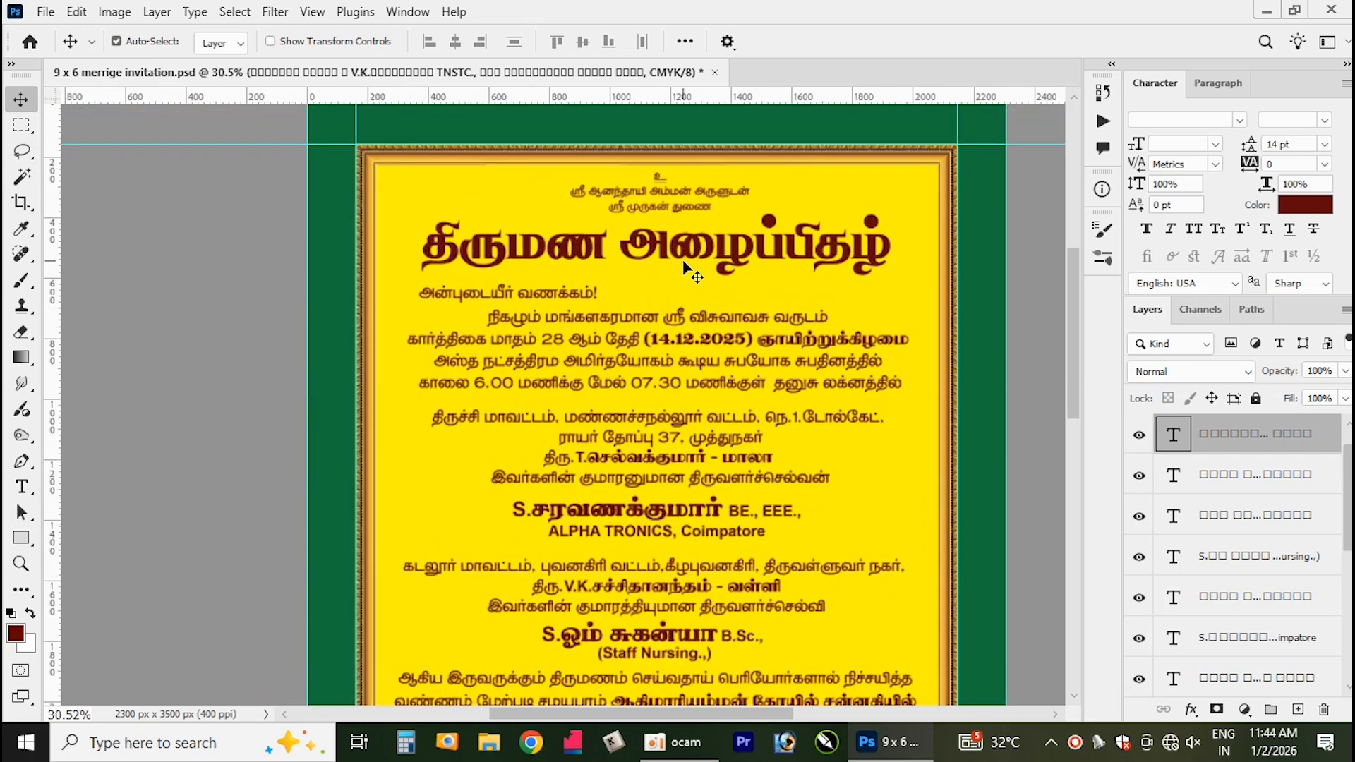
click(29, 643)
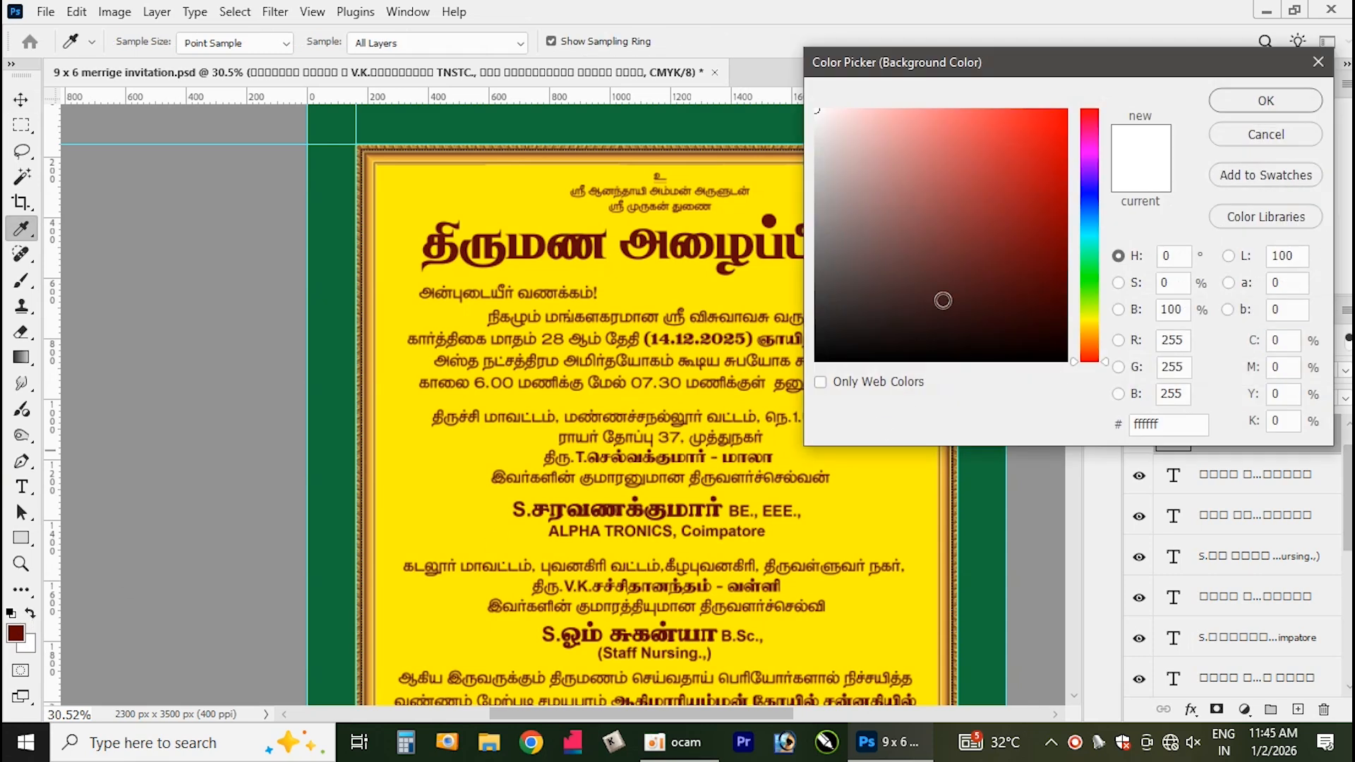
click(1270, 135)
click(31, 613)
click(17, 639)
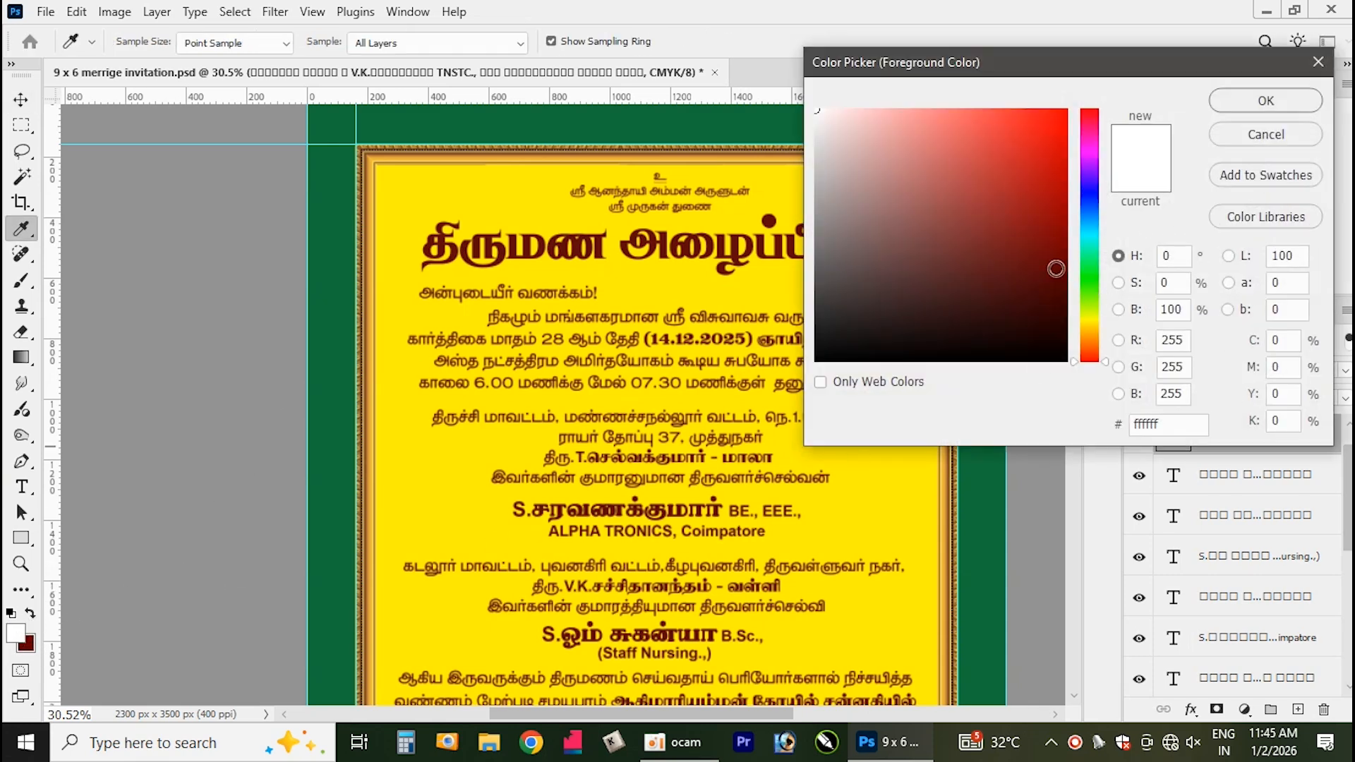
click(1088, 150)
click(1064, 235)
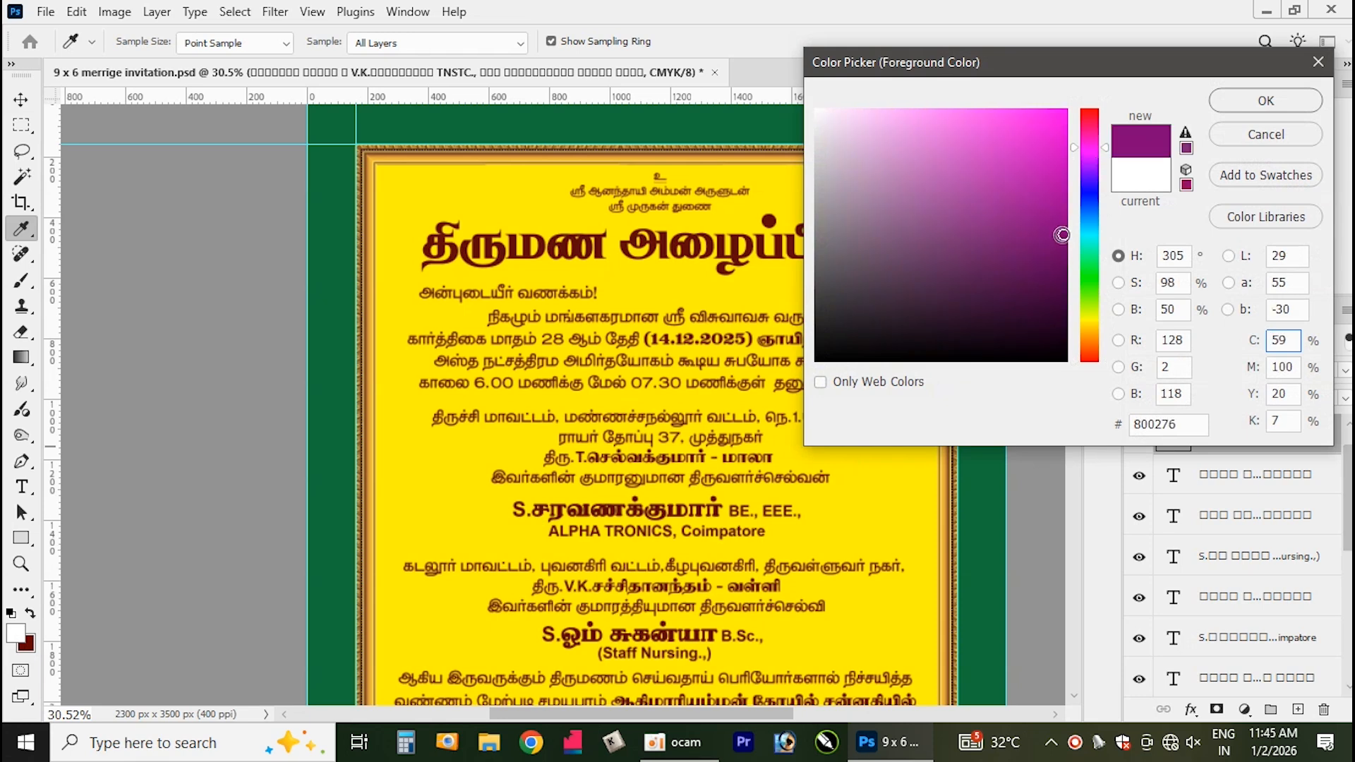
click(1288, 108)
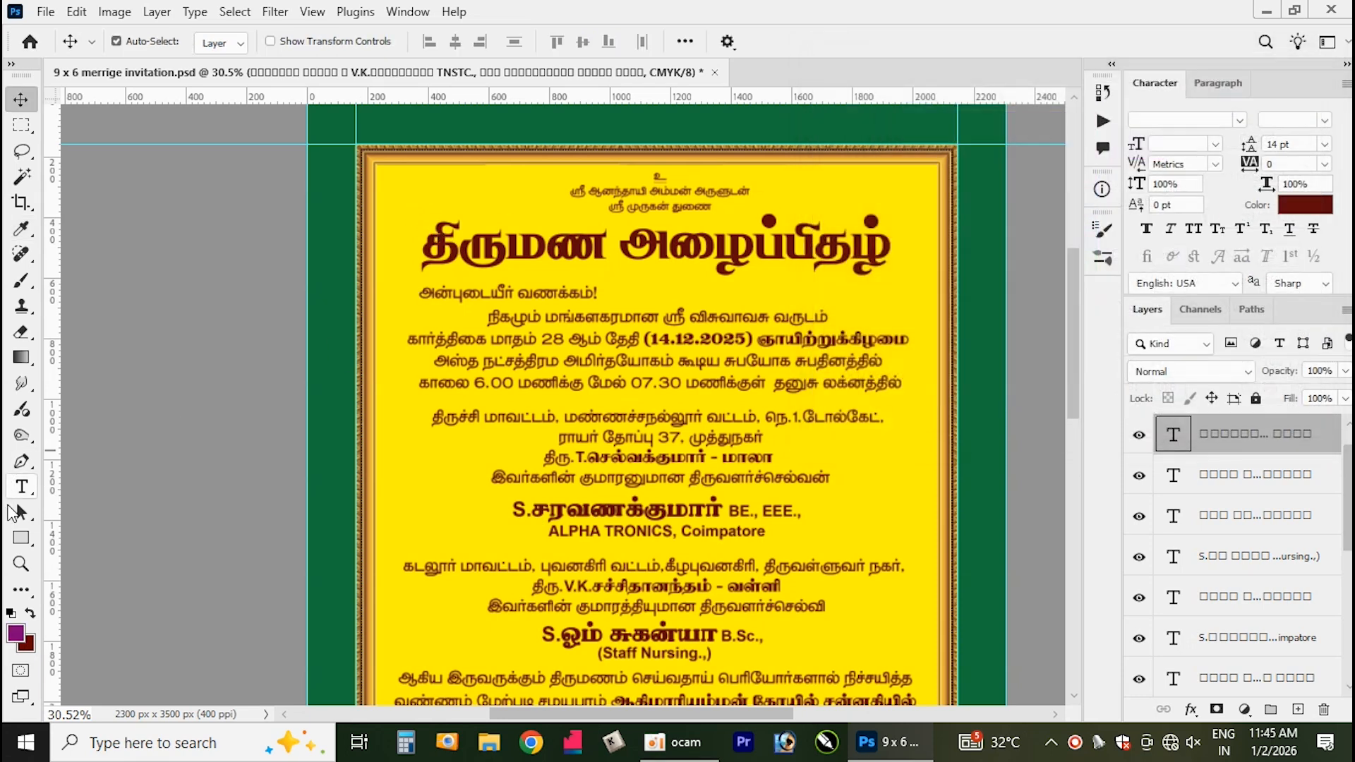
Try the purple on the bold date and weekday in the paragraph below the greeting, and check it up close.
click(21, 492)
drag(646, 340, 933, 338)
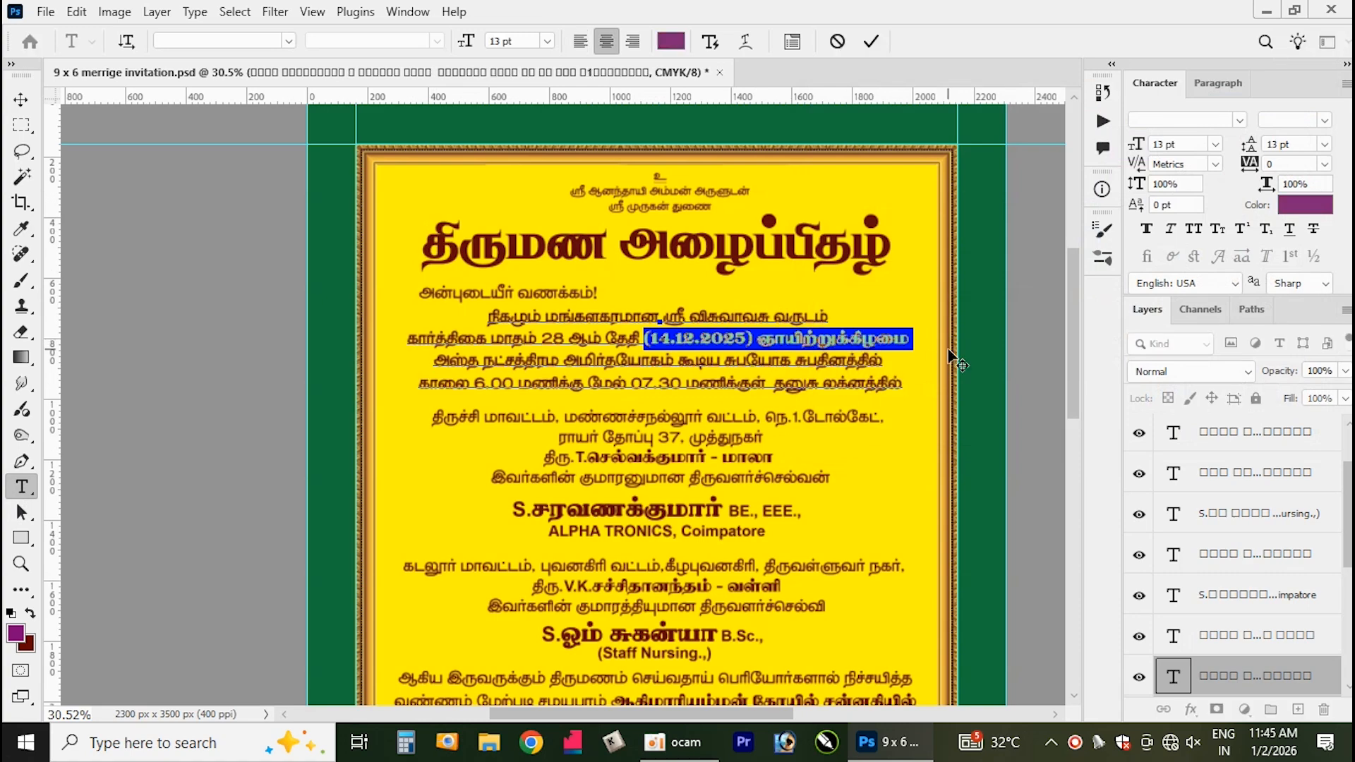
click(879, 44)
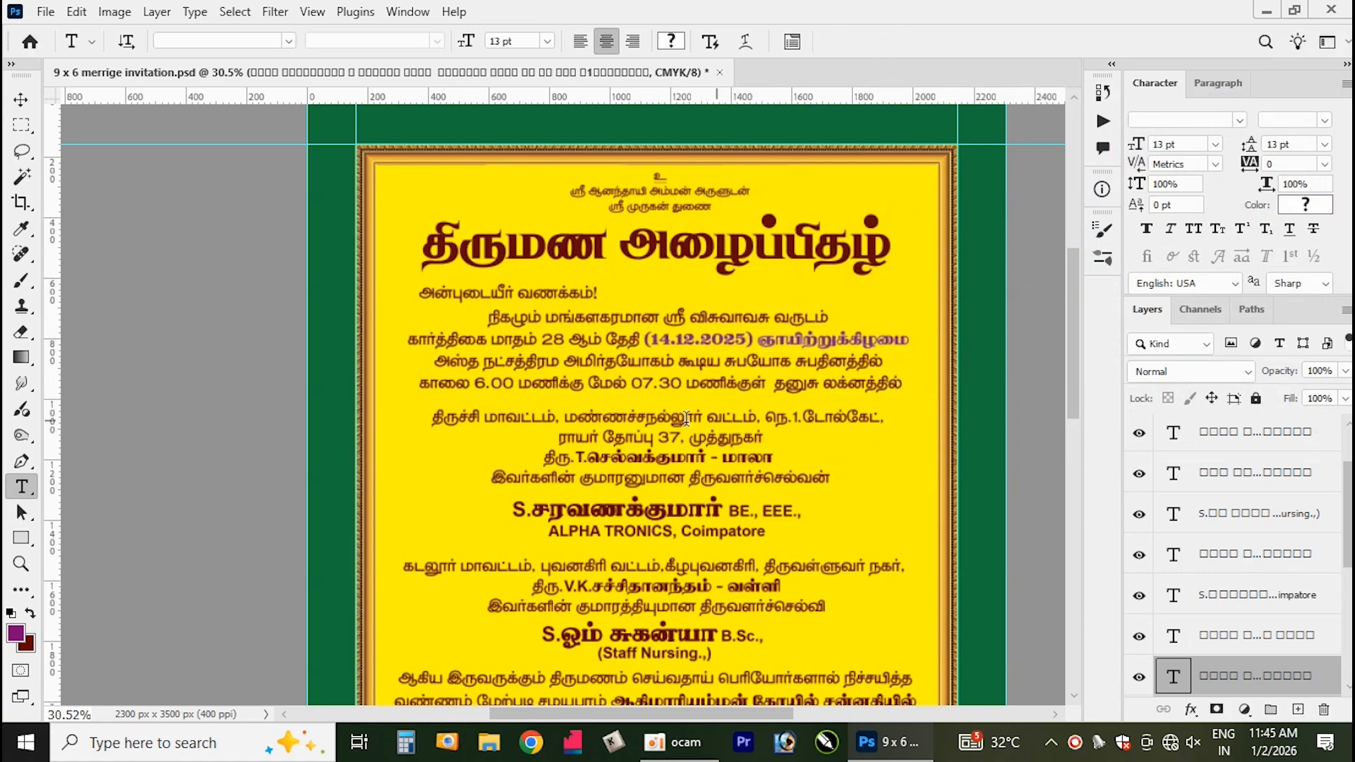
scroll(713, 351, up, 3)
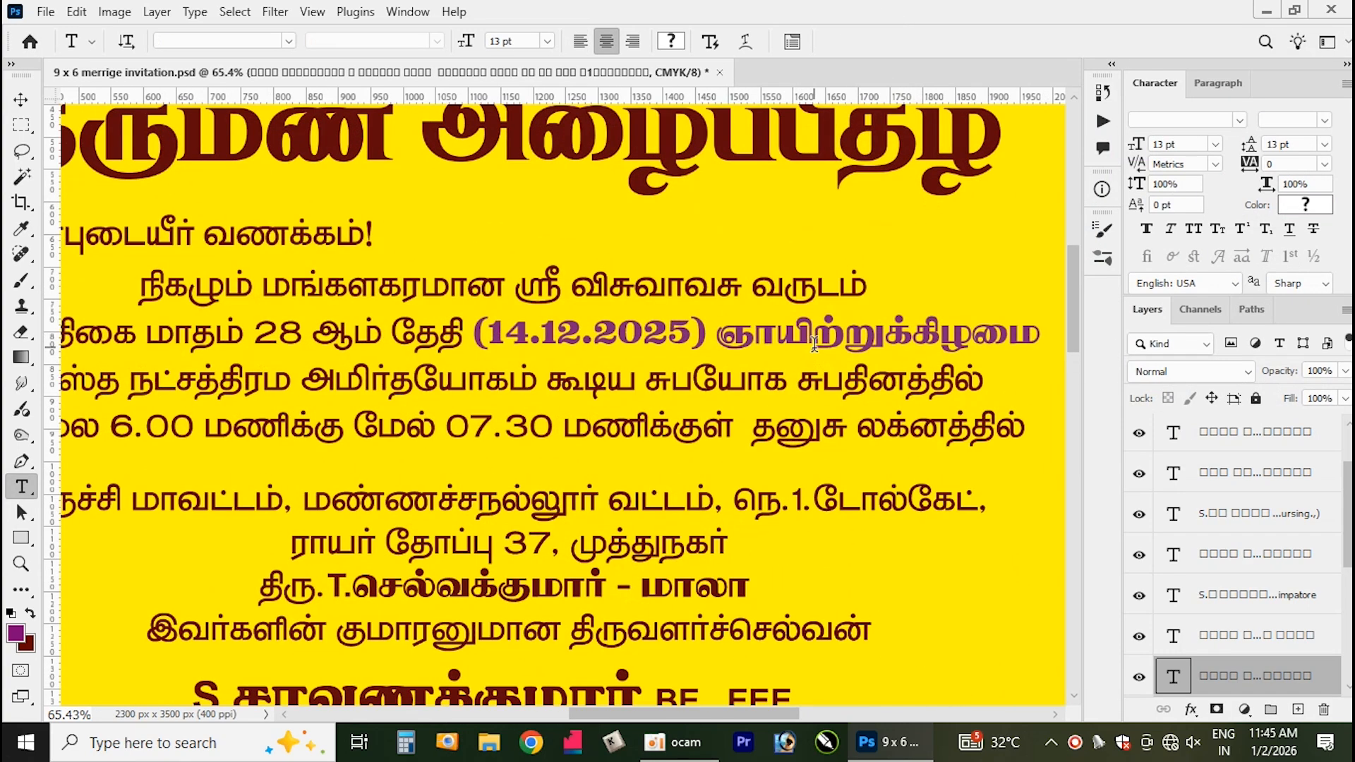
scroll(815, 341, down, 1)
scroll(815, 343, down, 1)
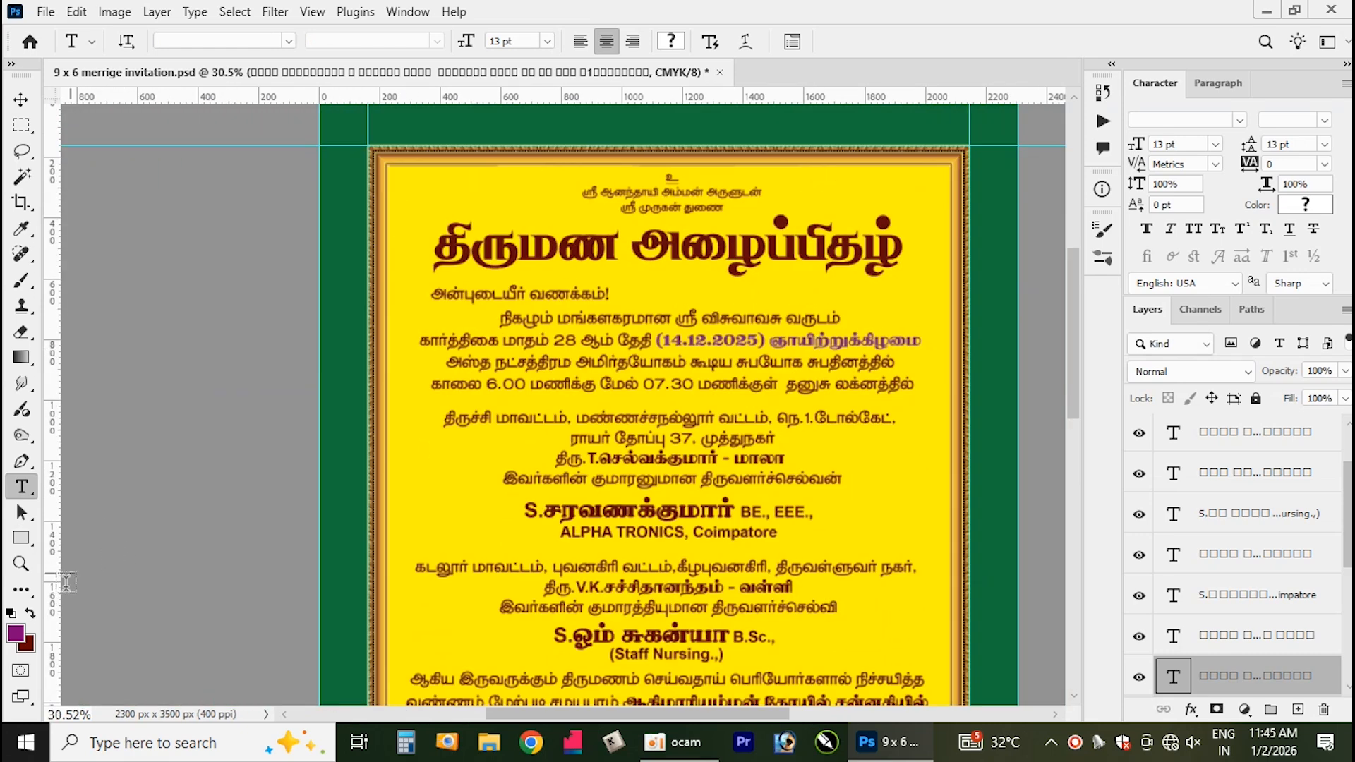
Darken the foreground colour to C 73, M 100, Y 25, K 20 and recolour the bold date and weekday with it.
click(15, 633)
drag(1066, 251, 1064, 261)
mouse_move(1090, 159)
mouse_down()
mouse_move(1094, 144)
mouse_move(1100, 155)
mouse_up()
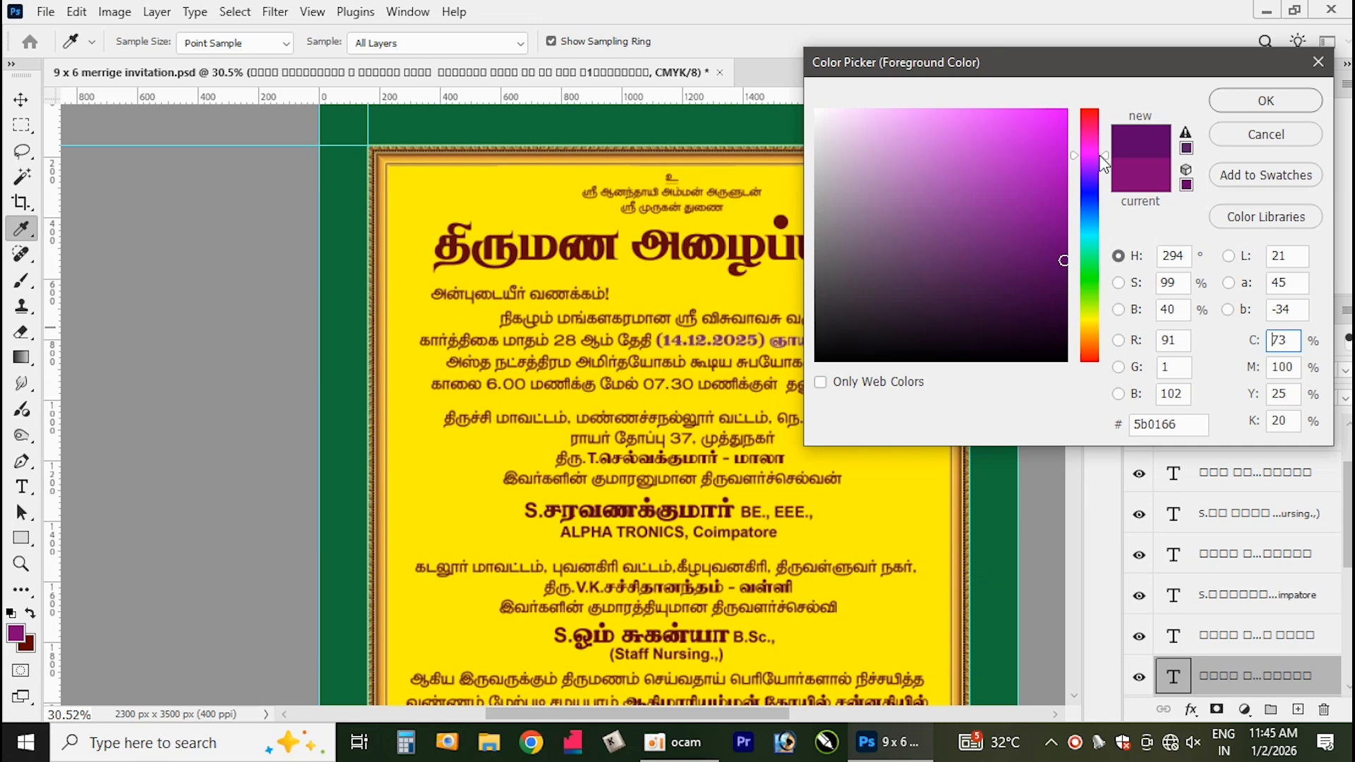
click(1290, 102)
key(t)
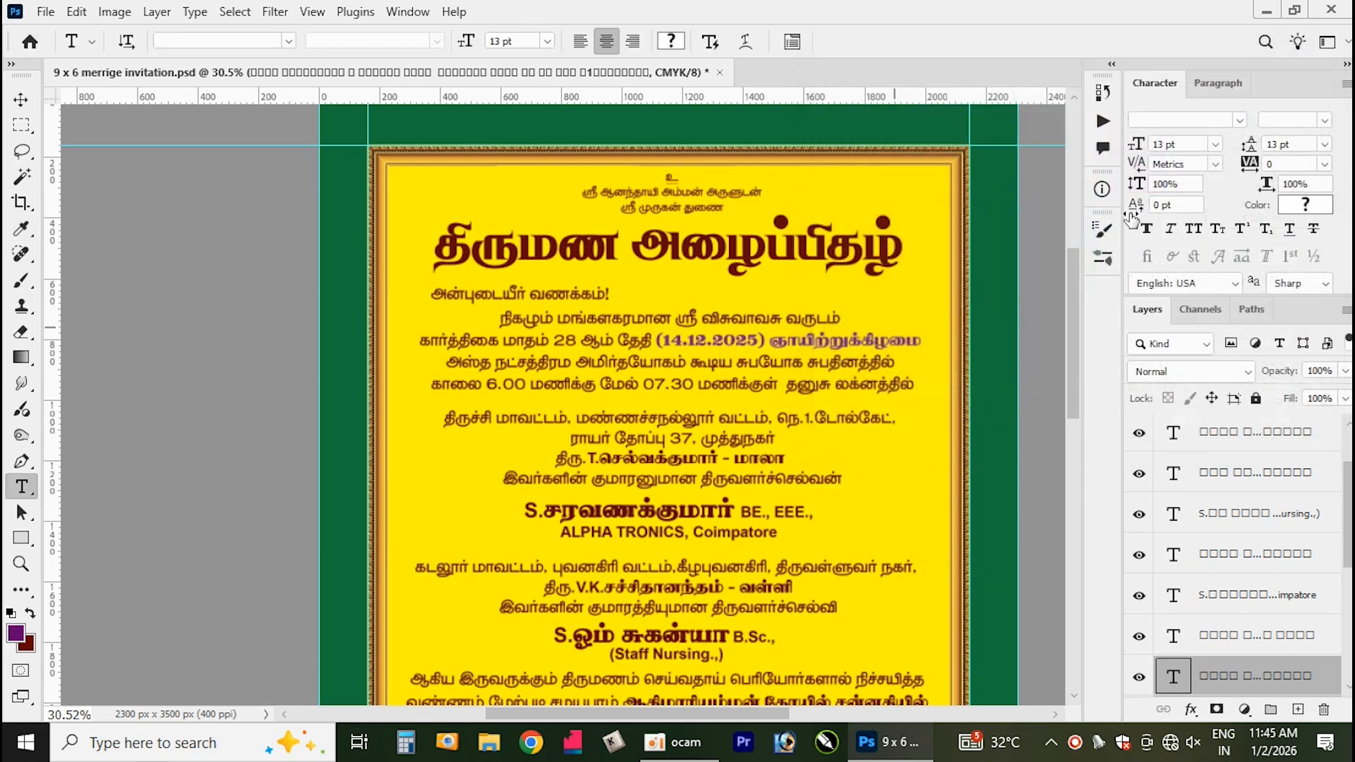
drag(653, 342, 952, 338)
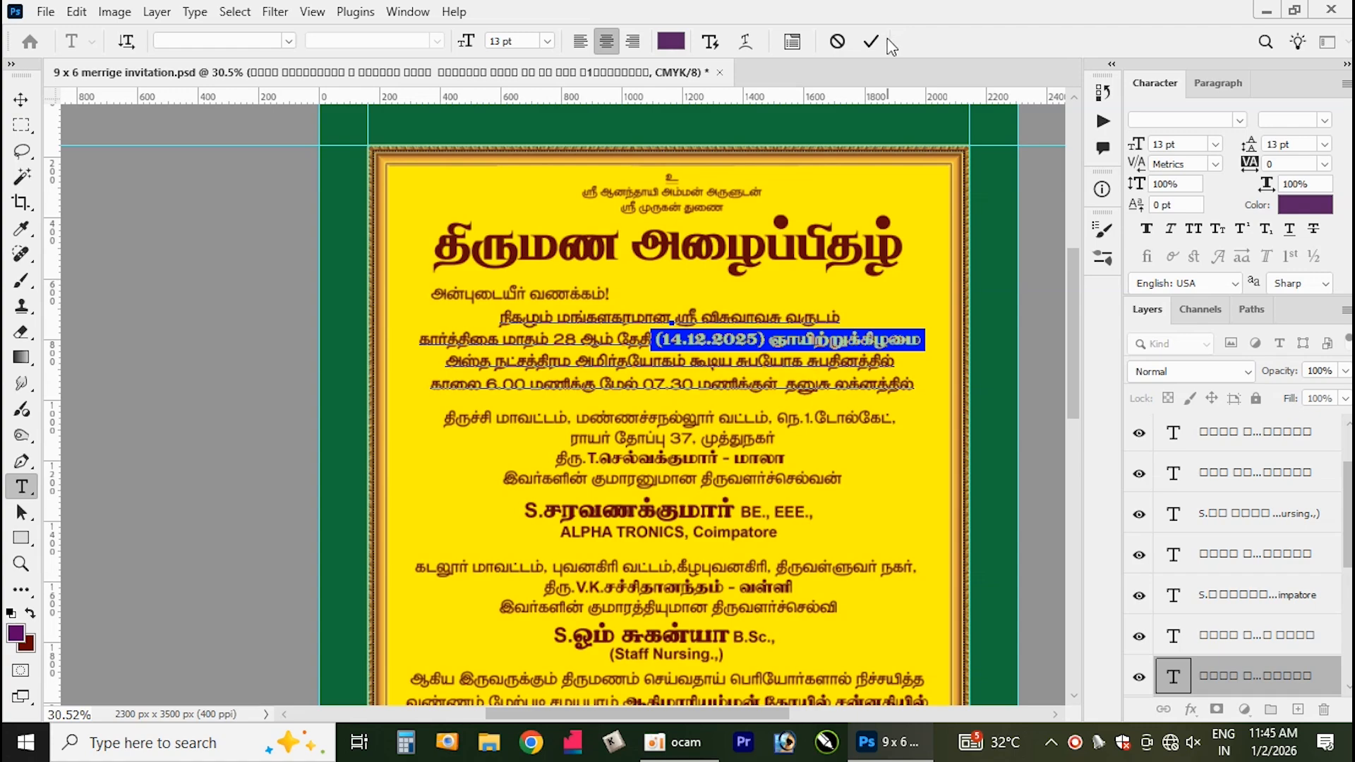
click(871, 41)
Recolour the bold names of the groom's parents with the dark purple foreground colour.
scroll(769, 404, up, 2)
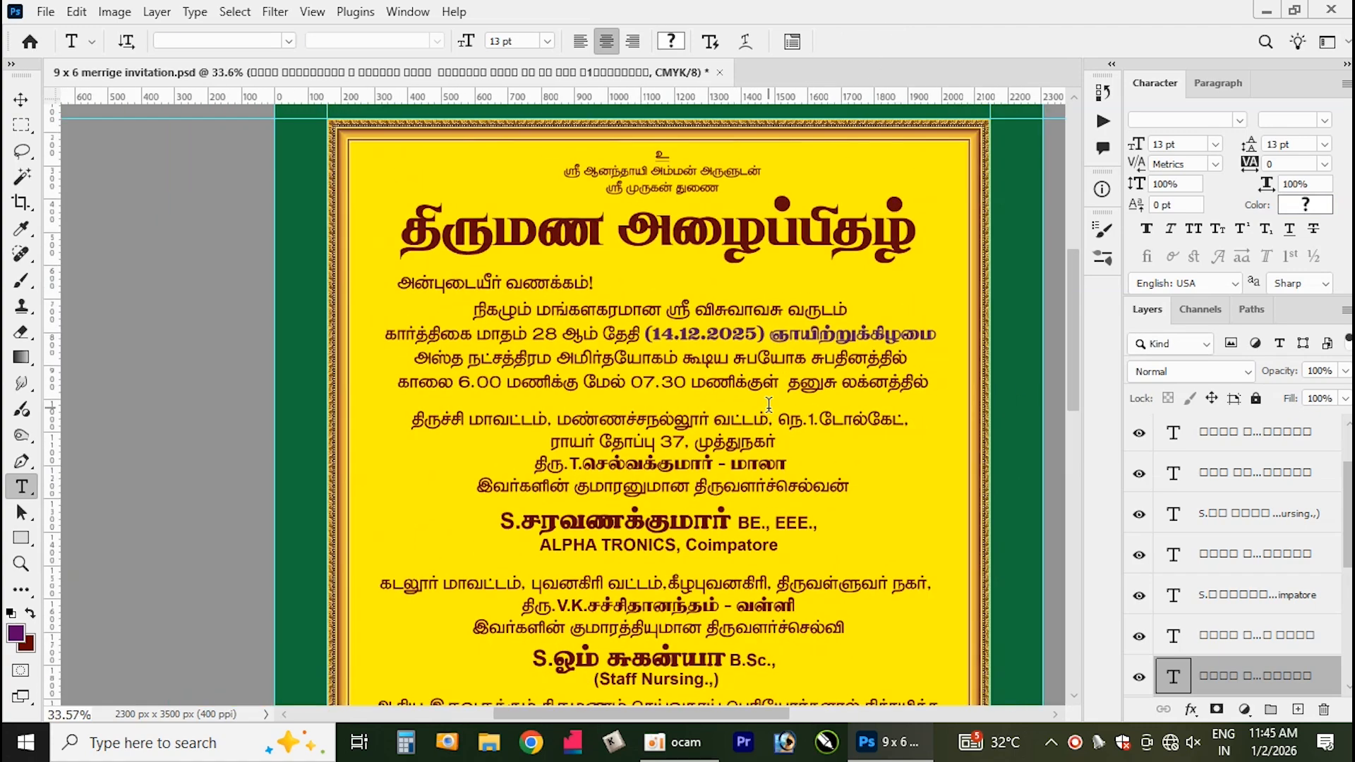
drag(1072, 344, 1070, 383)
drag(571, 325, 791, 327)
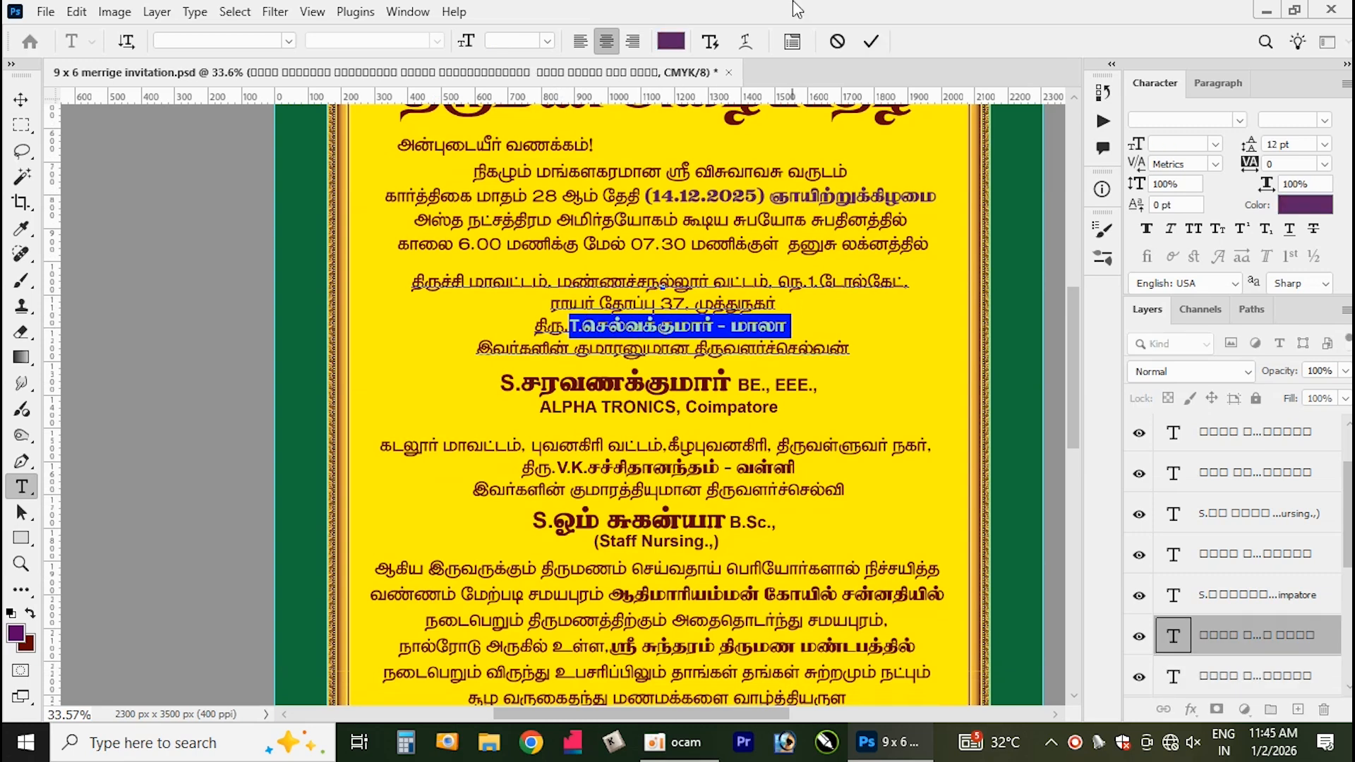
click(871, 44)
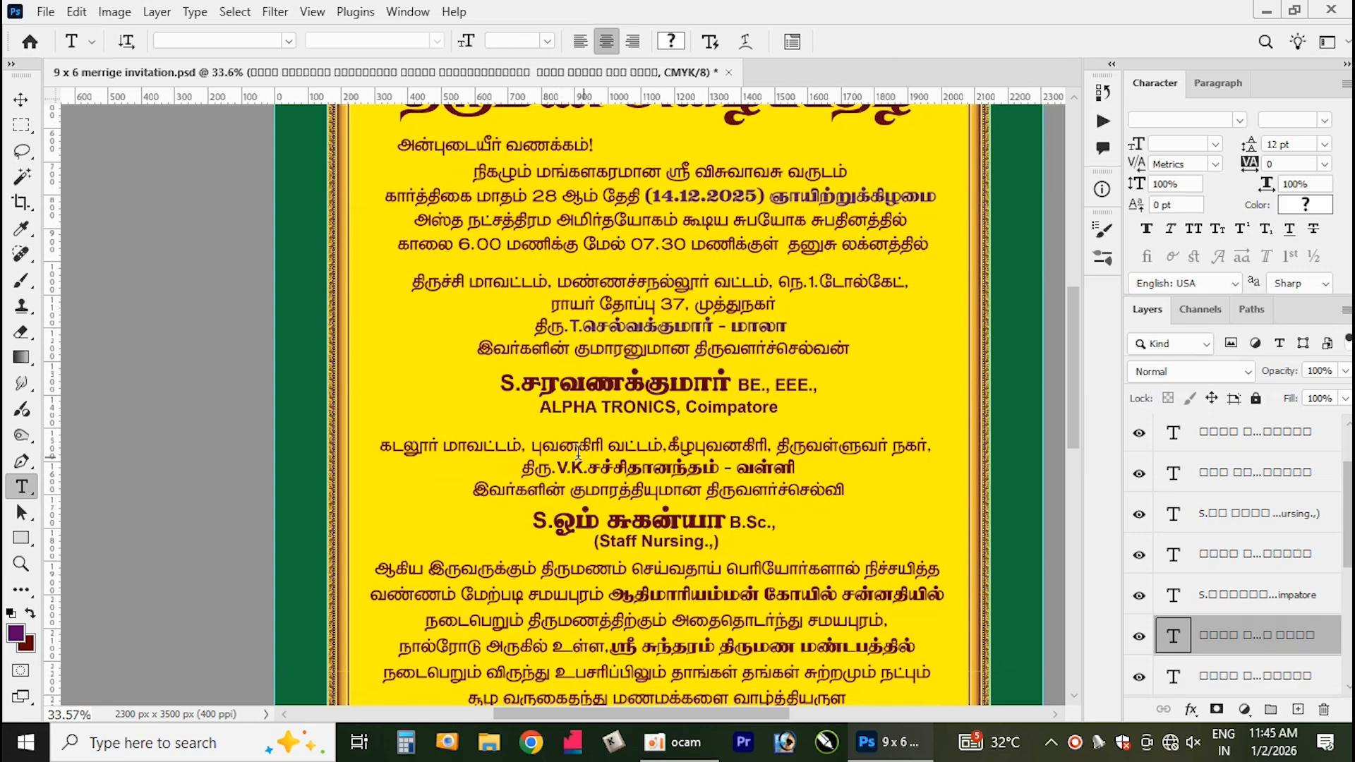